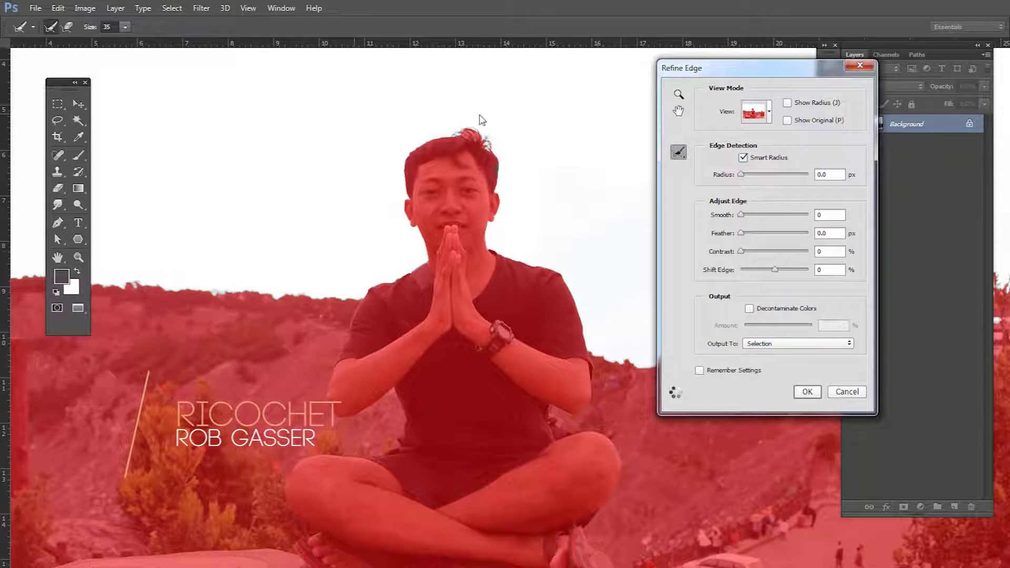
Step: Refine the man's hair edge into wispy strands and output the selection as a layer mask
key("ctrl+plus")
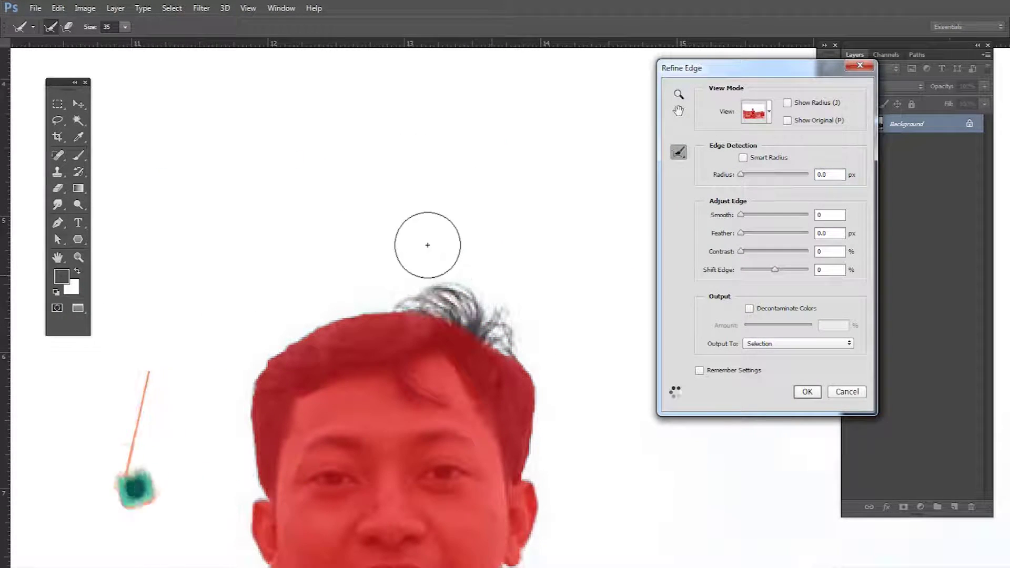
left_click_drag(395, 264, 533, 343)
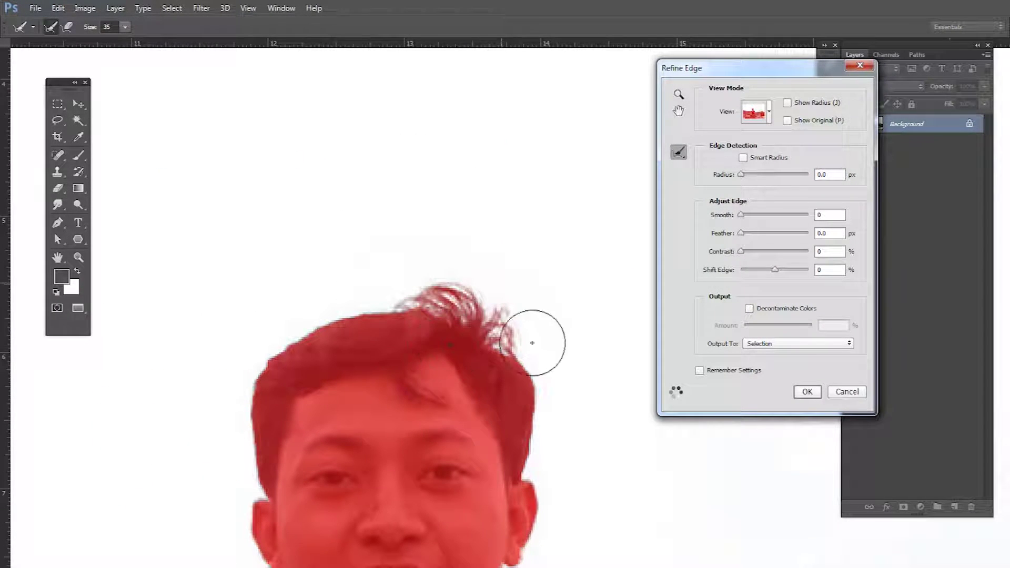
left_click(806, 393)
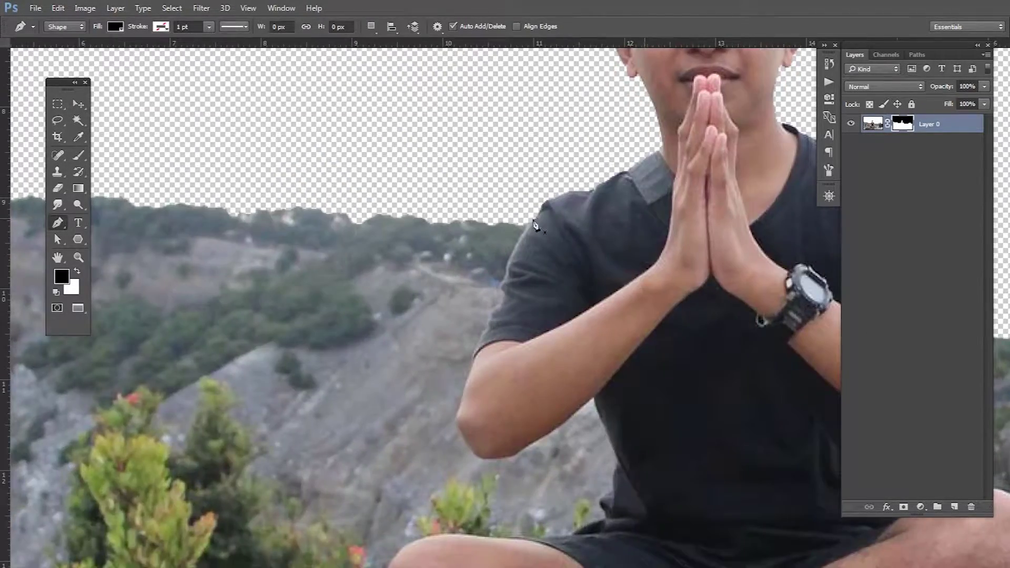
Step: Trace the Pen outline from the shoulder along the sleeve, elbow and forearm
left_click(533, 224)
scroll(534, 225, "up", 2)
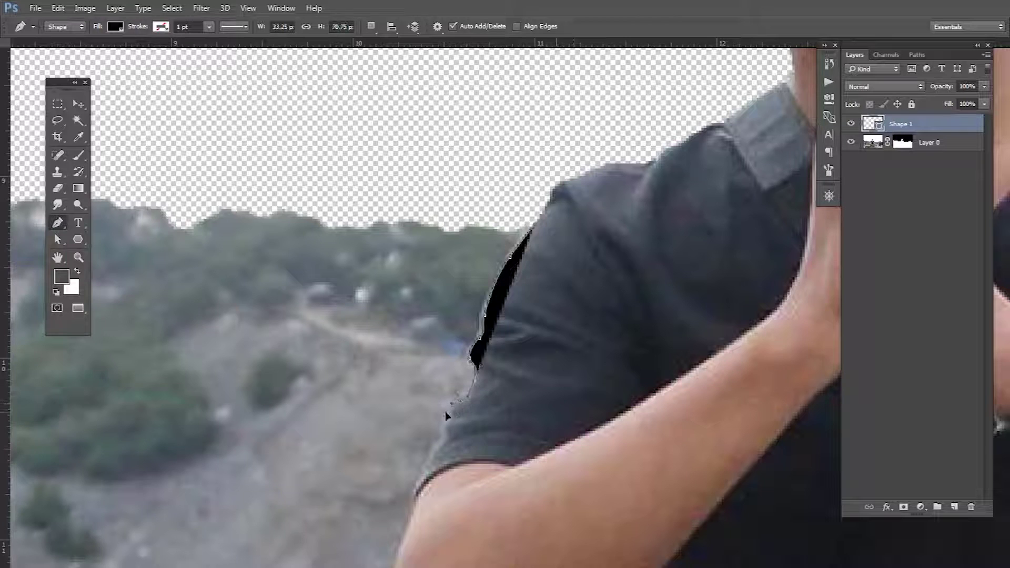
left_click_drag(439, 451, 511, 293)
left_click(490, 333)
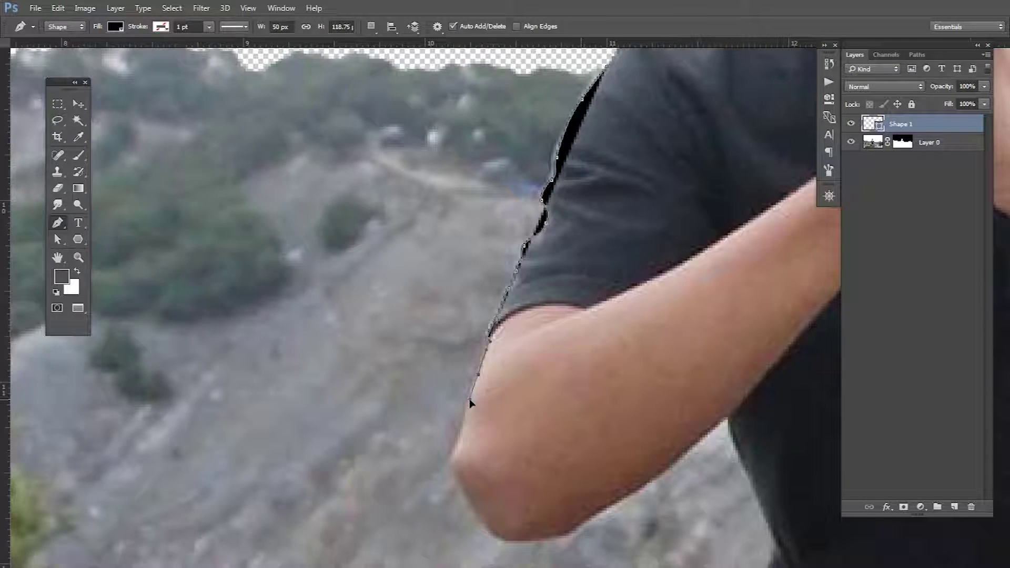
left_click_drag(453, 472, 428, 288)
left_click(427, 271)
left_click(440, 312)
left_click(468, 351)
left_click(536, 352)
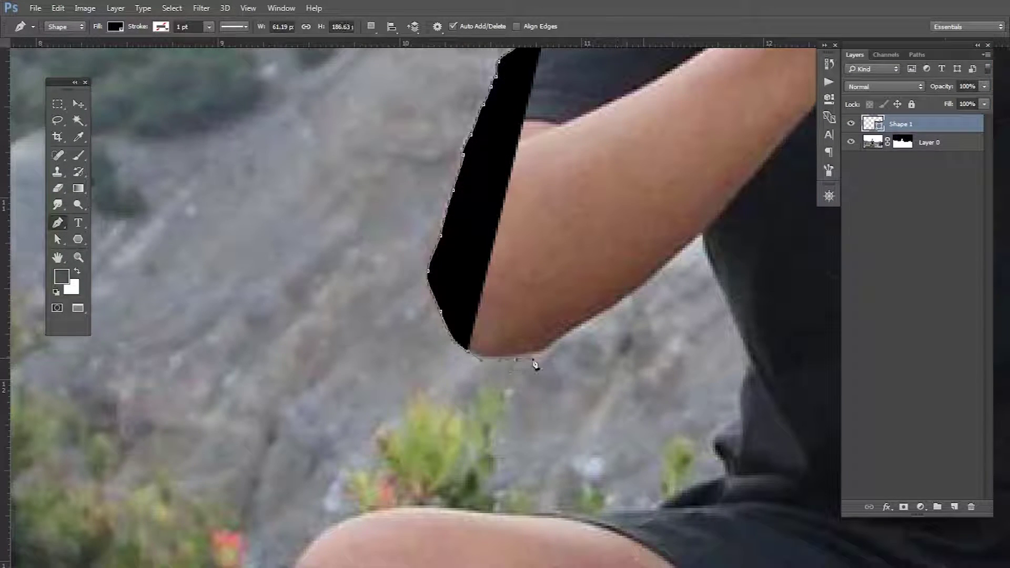
left_click(578, 323)
left_click(619, 300)
left_click(666, 261)
left_click(686, 245)
left_click(705, 233)
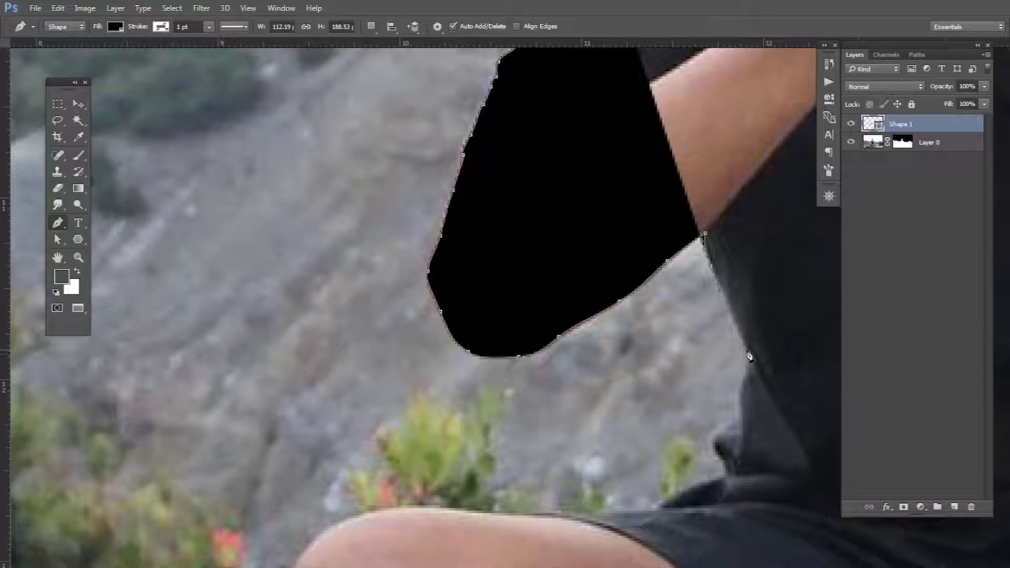
Step: Continue the outline down the shirt's side, around the knee to the toes
left_click(740, 414)
left_click(719, 429)
left_click(715, 452)
left_click(726, 472)
left_click(685, 488)
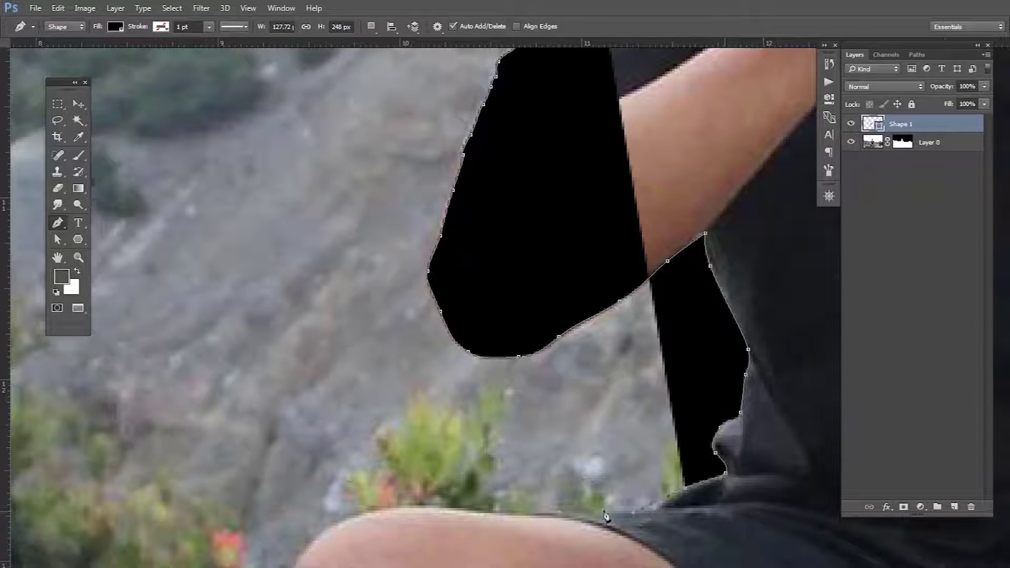
left_click(633, 511)
left_click_drag(510, 518, 783, 150)
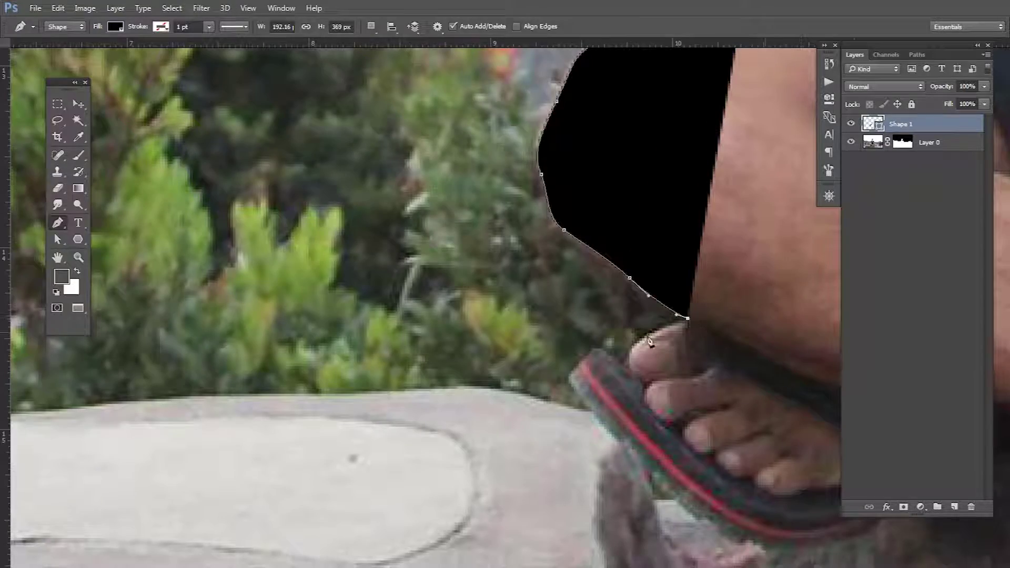
left_click(626, 369)
Step: Extend the outline along the stump's edge and bottom, back up toward the knee
scroll(573, 391, "down", 5)
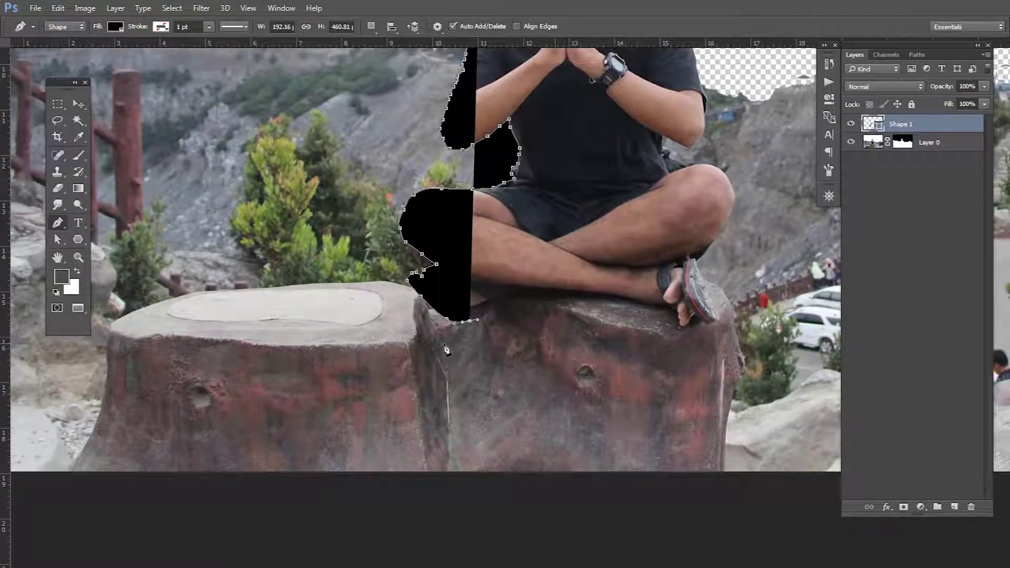
scroll(446, 350, "up", 5)
left_click(456, 320)
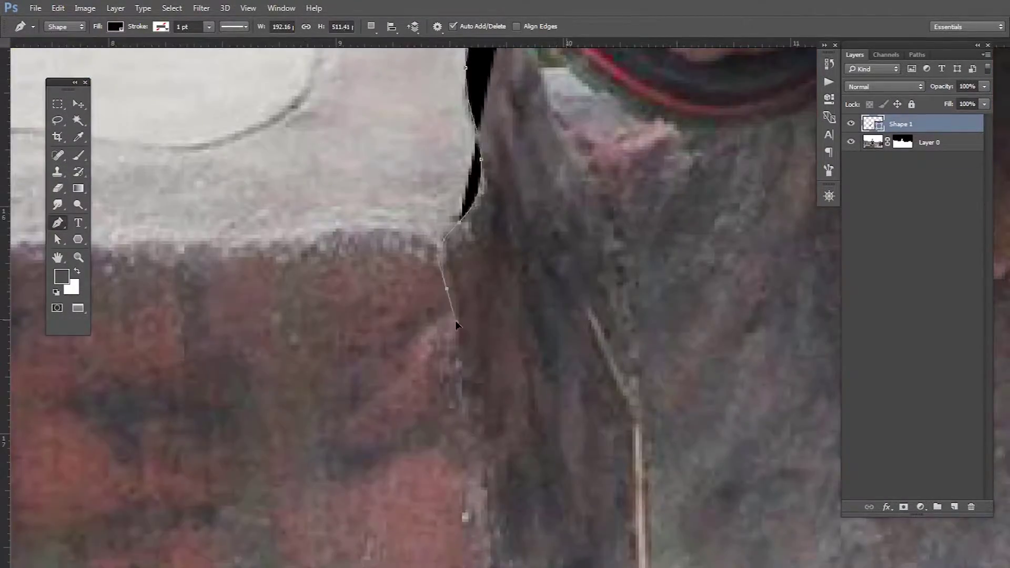
scroll(455, 320, "down", 5)
left_click(602, 507)
scroll(602, 507, "up", 5)
scroll(714, 217, "up", 3)
scroll(684, 294, "up", 3)
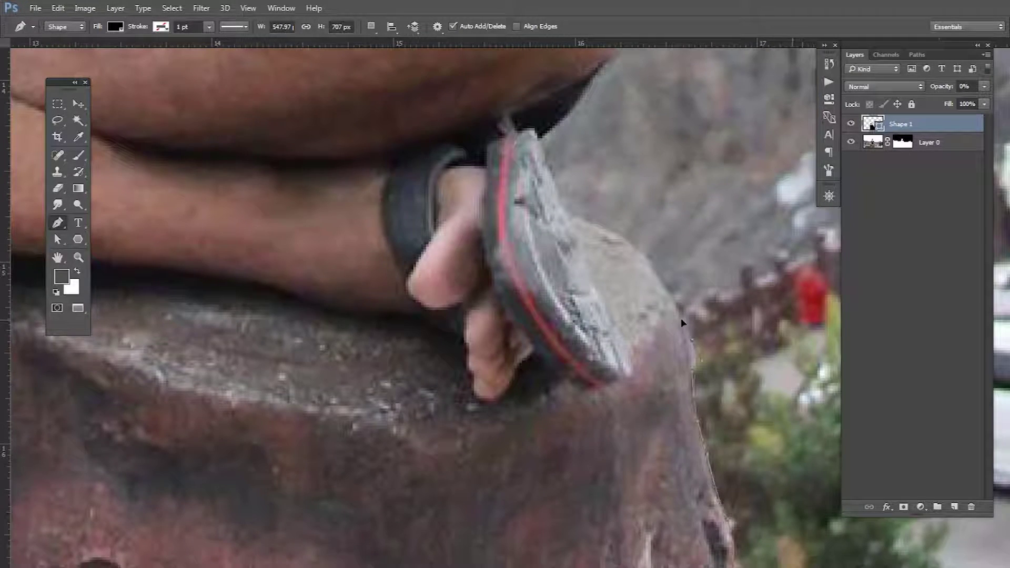
scroll(684, 320, "up", 3)
scroll(682, 420, "up", 3)
left_click(683, 419)
scroll(683, 419, "up", 3)
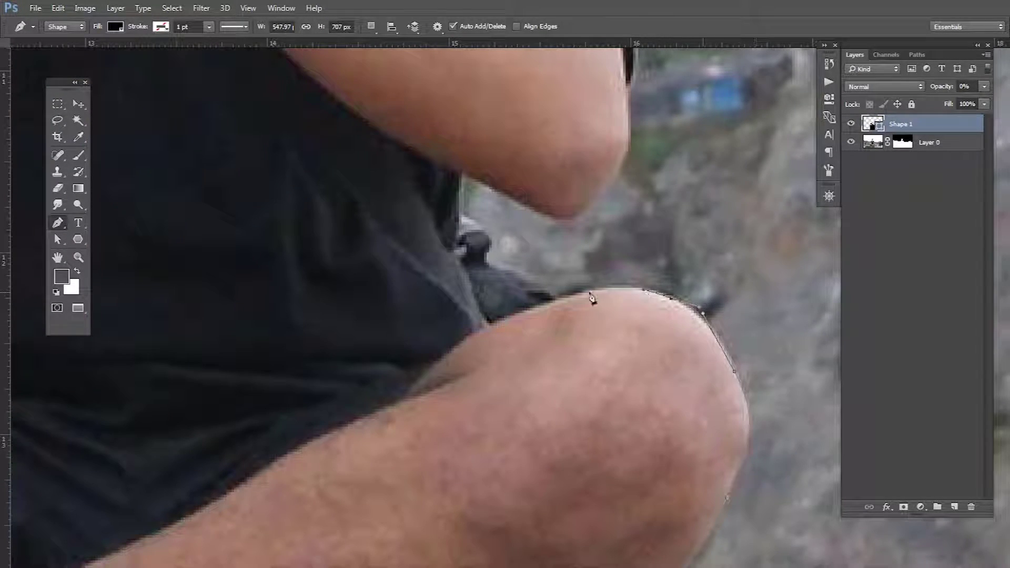
Step: Pan and zoom around the watch and forearm to review the finished outline
left_click_drag(490, 270, 601, 470)
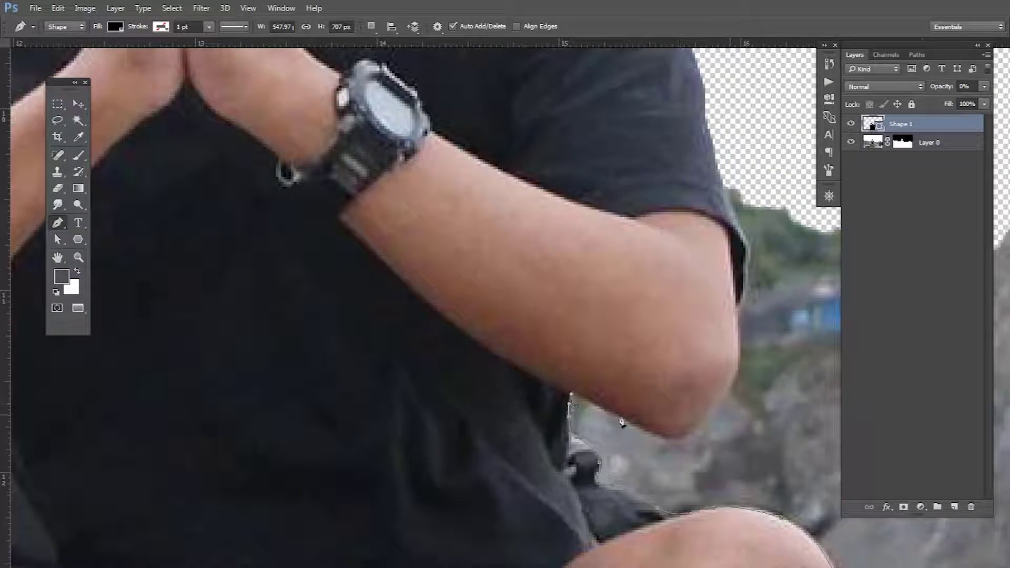
scroll(677, 444, "up", 1)
scroll(678, 443, "right", 1)
scroll(686, 473, "up", 3)
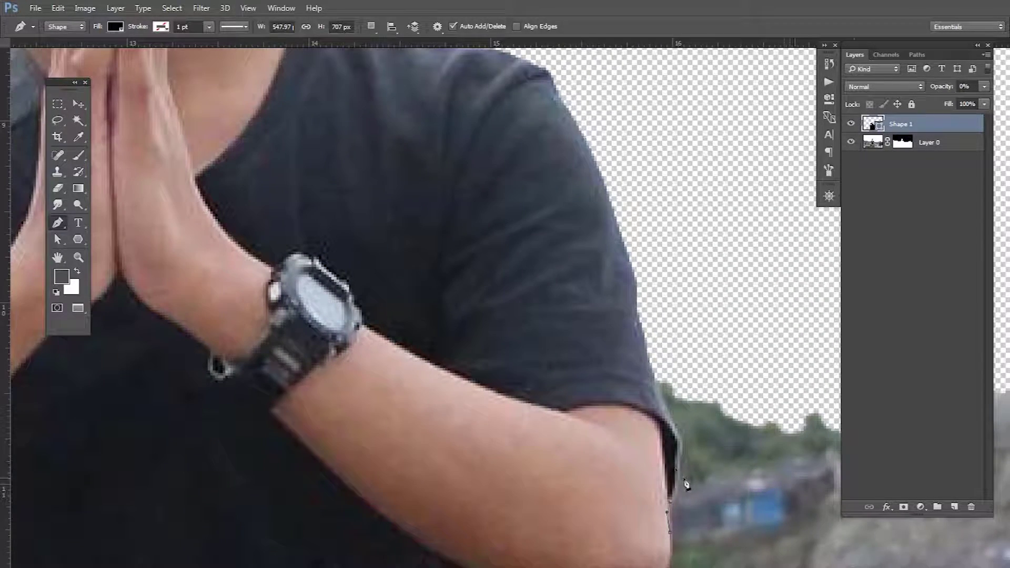
scroll(675, 429, "down", 5)
scroll(673, 344, "down", 2)
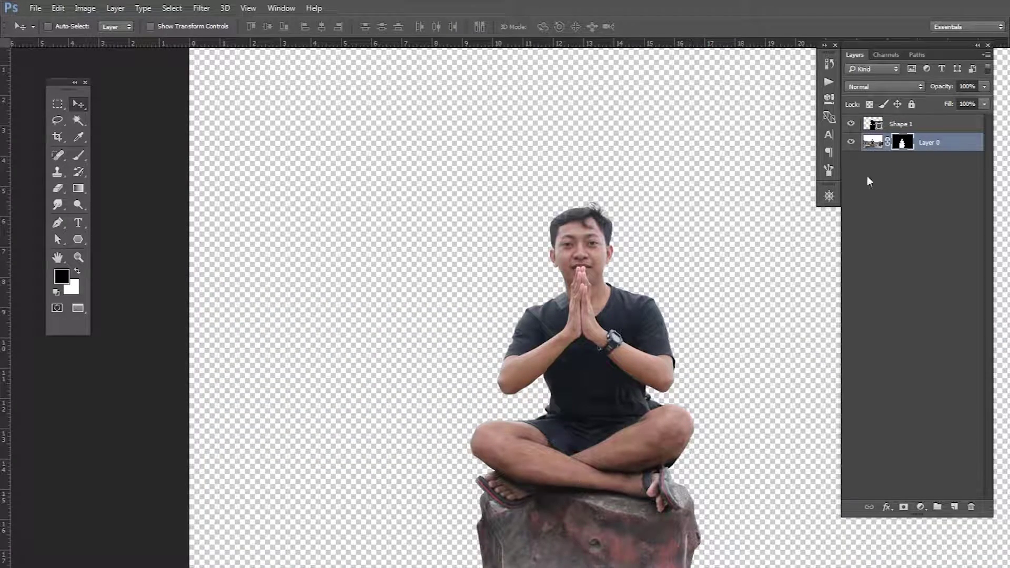
Step: Invert the copied layer's mask to reveal the background
key("ctrl+i")
scroll(461, 384, "up", 2)
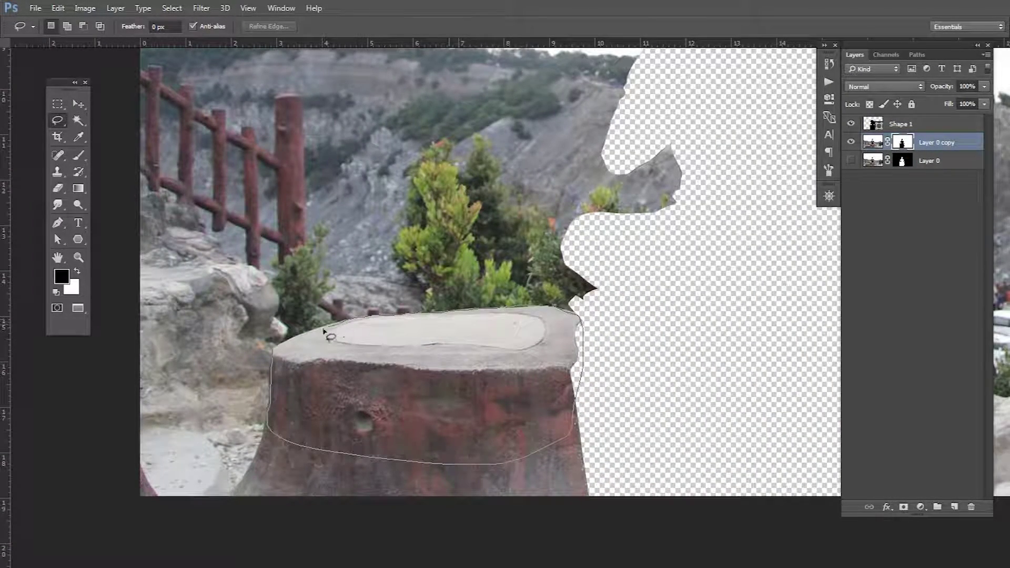
scroll(295, 337, "up", 5)
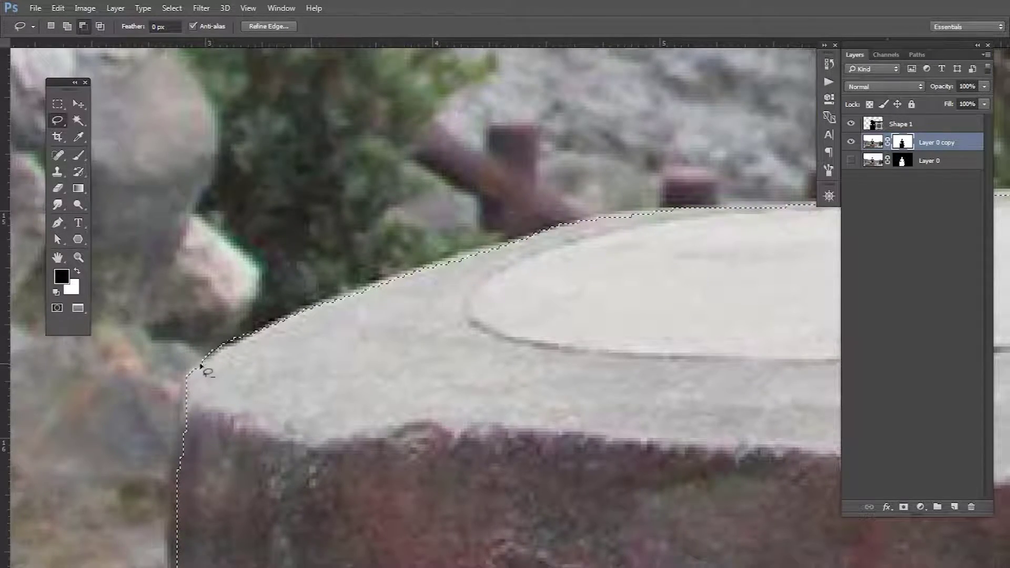
scroll(201, 367, "down", 3)
scroll(409, 303, "up", 3)
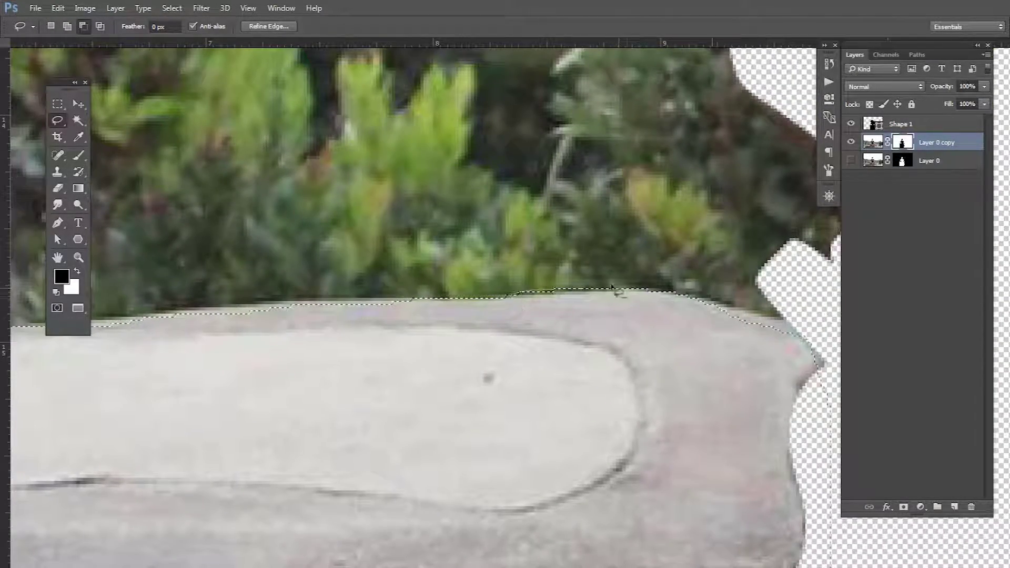
Step: Copy the lassoed stump to its own layer and place it flipped beneath the original rock
key("ctrl+0")
key("ctrl+j")
key("v")
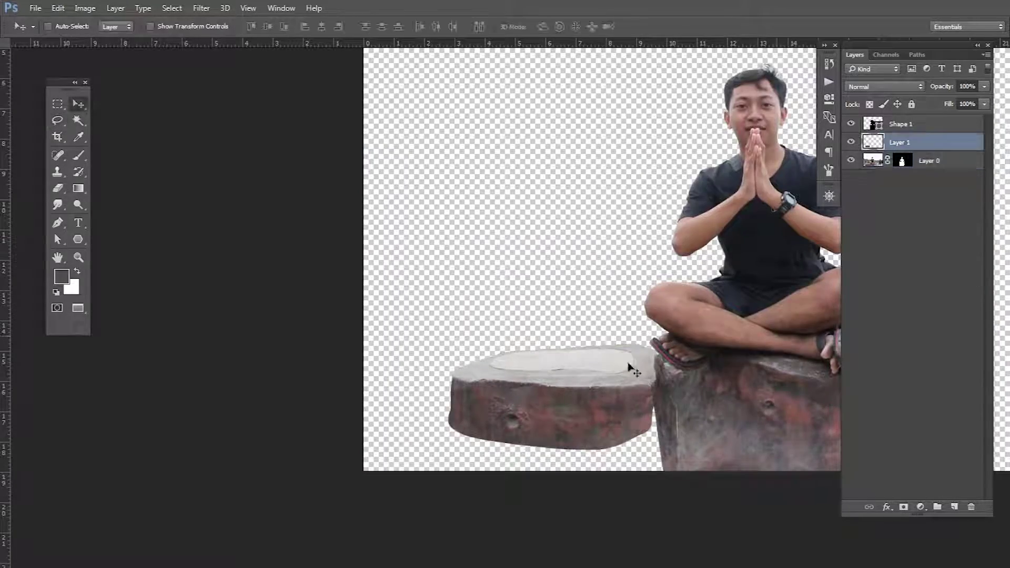
mouse_move(631, 368)
left_mouse_down()
mouse_move(518, 287)
mouse_move(564, 243)
left_mouse_up()
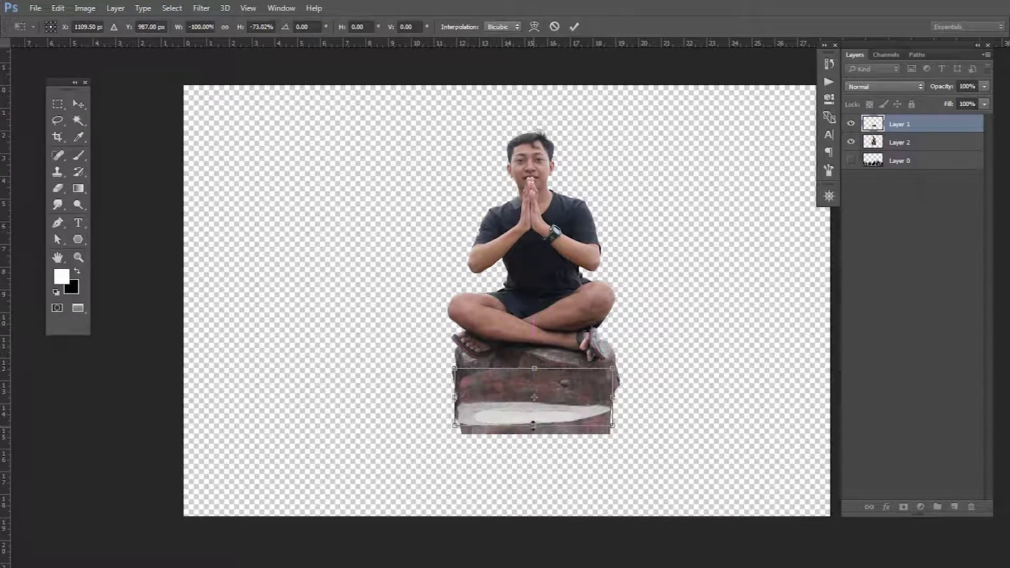
key("ctrl+plus")
left_click_drag(531, 391, 610, 356)
key("ctrl+bracketleft")
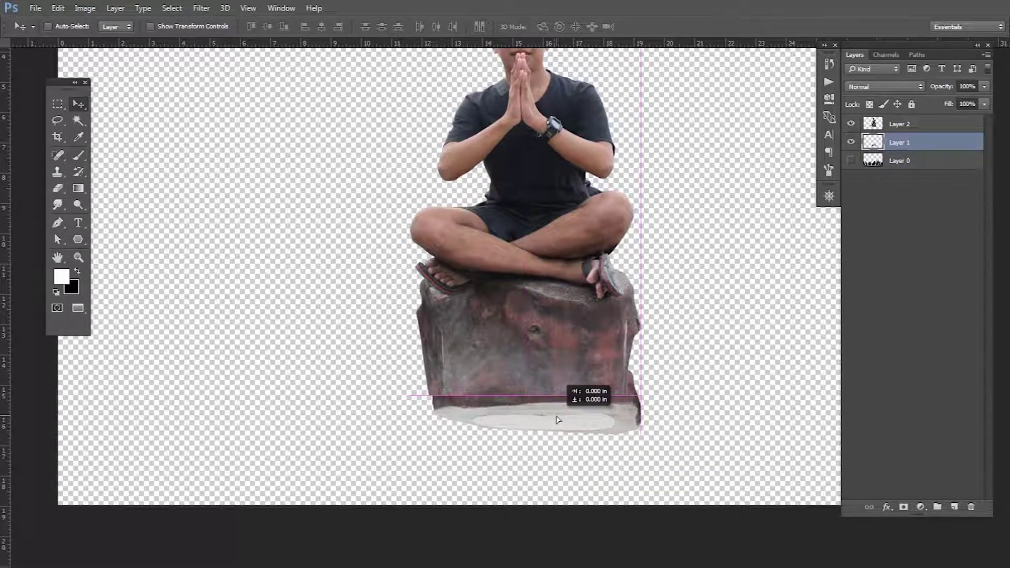
left_click_drag(558, 419, 426, 428)
Step: Mask the man's layer and paint out the rock seam with black at 62% opacity
key("ctrl+plus")
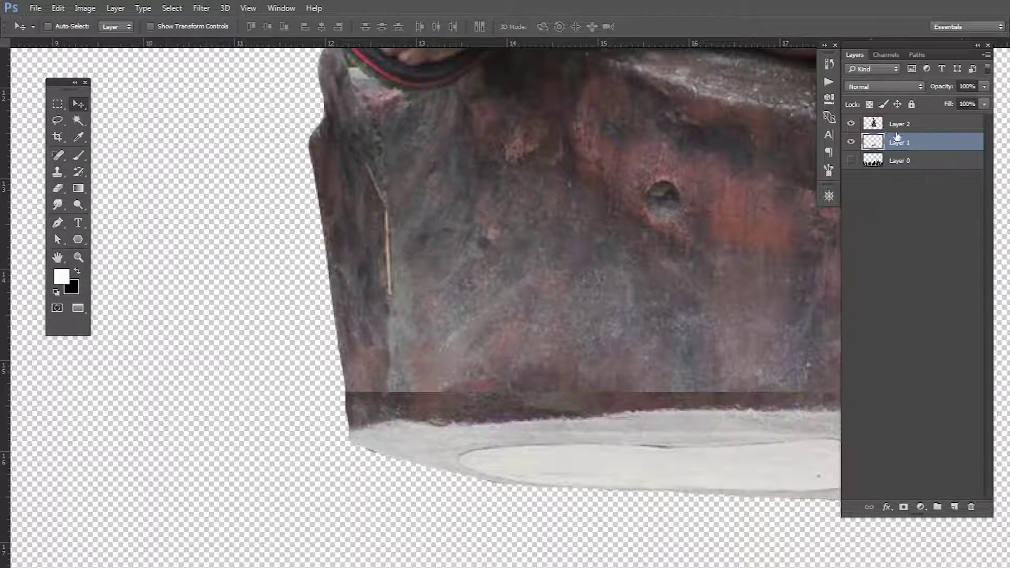
left_click(897, 124)
left_click(903, 506)
key("b")
key("x")
right_click(480, 376)
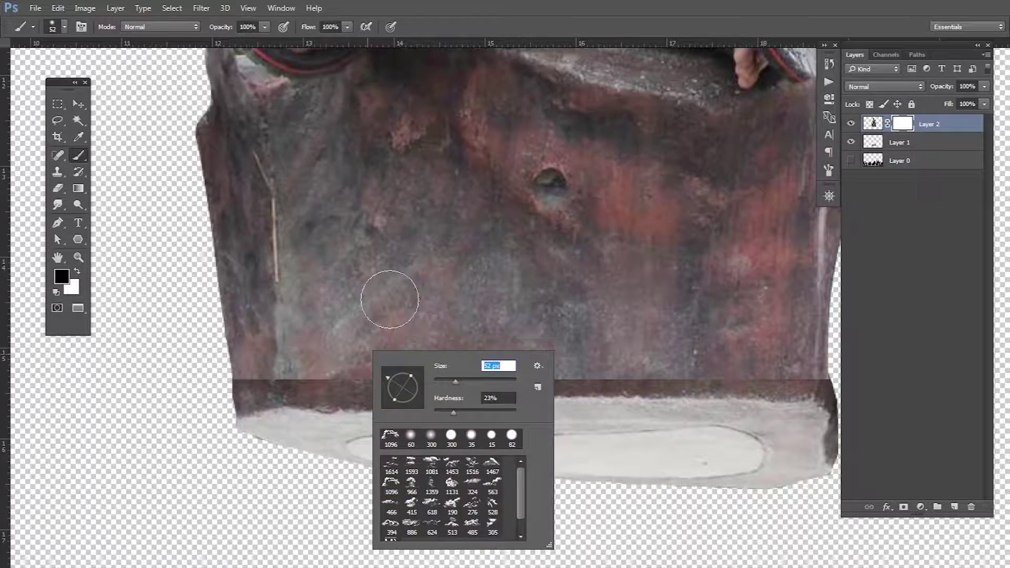
mouse_move(241, 369)
left_mouse_down()
mouse_move(829, 384)
mouse_move(441, 368)
mouse_move(611, 363)
left_mouse_up()
key("6")
key("2")
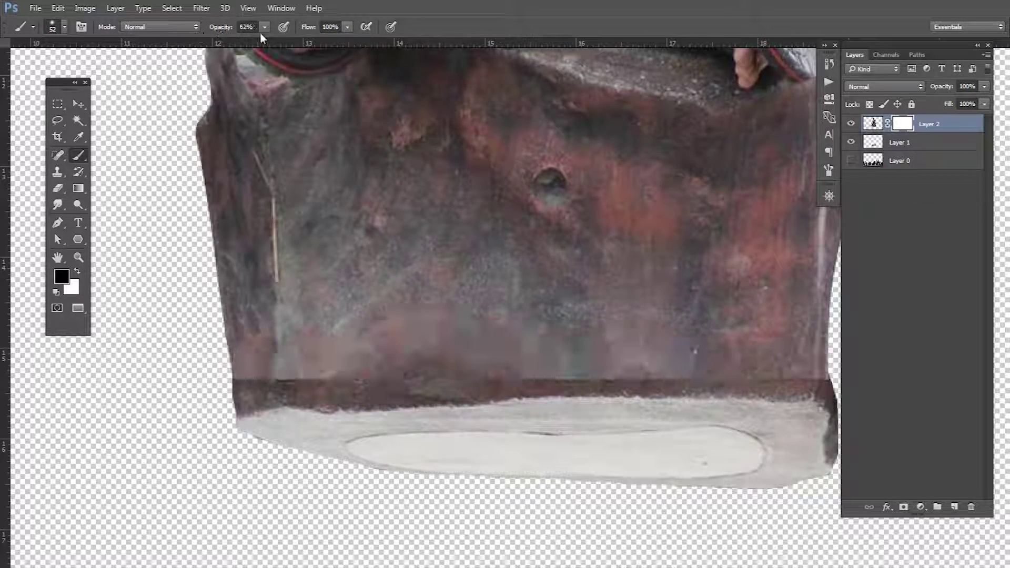
left_click_drag(366, 394, 751, 387)
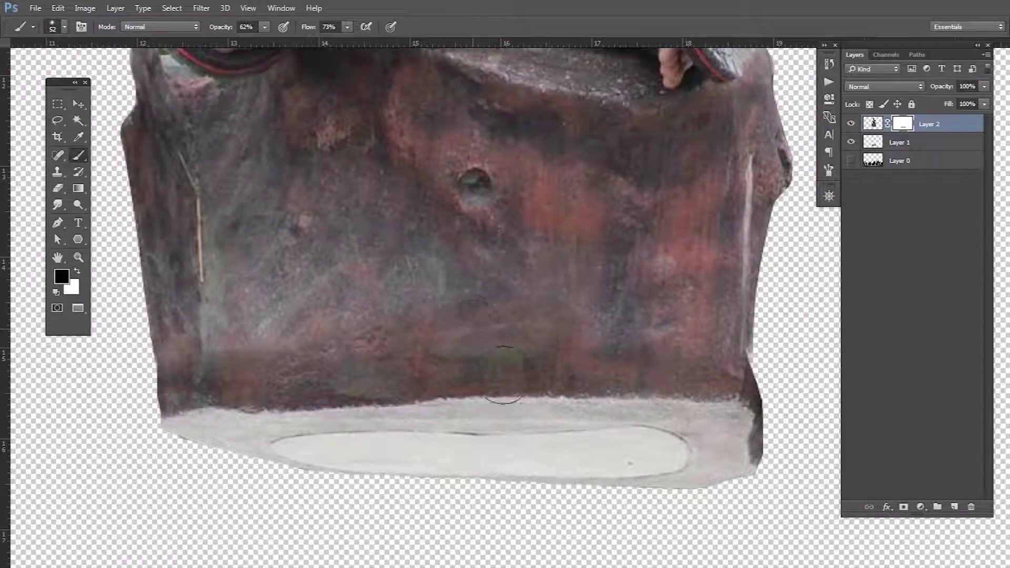
key("v")
left_click(897, 142)
Step: Brighten the lower stump with Curves, raising the highlights and lifting the midtones
key("x")
left_click(85, 8)
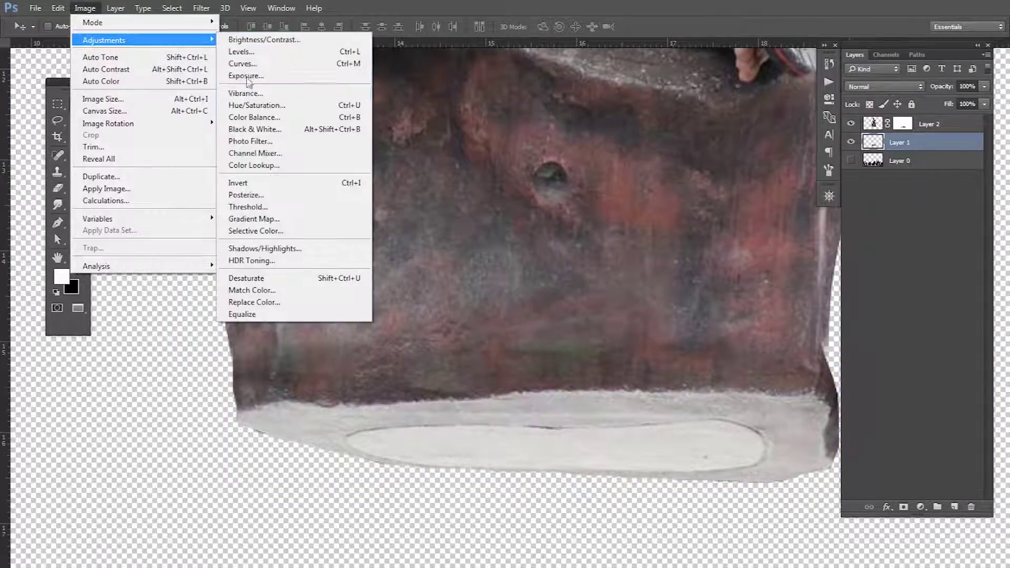
left_click(249, 74)
left_click_drag(799, 292, 787, 291)
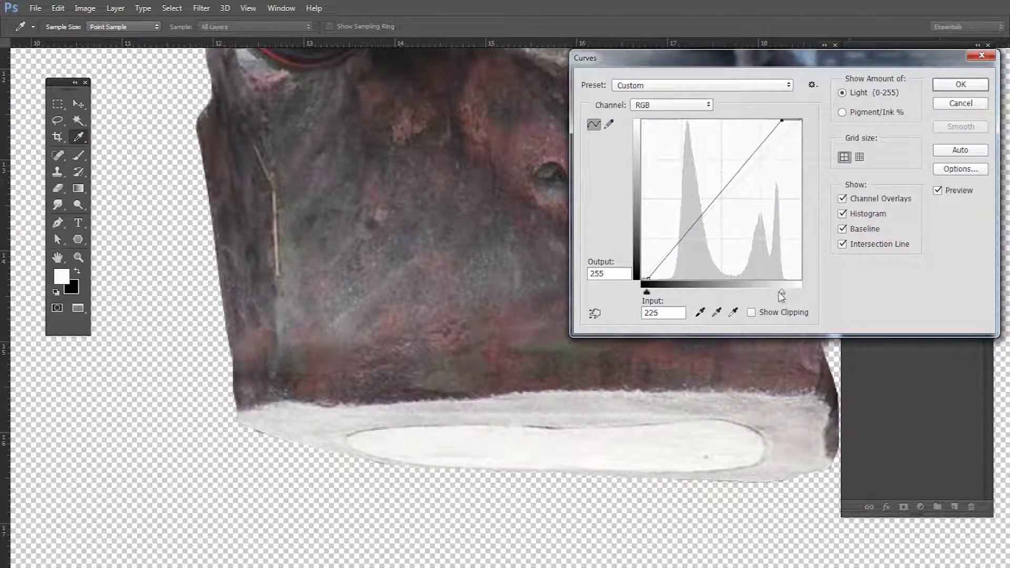
left_click_drag(719, 198, 718, 183)
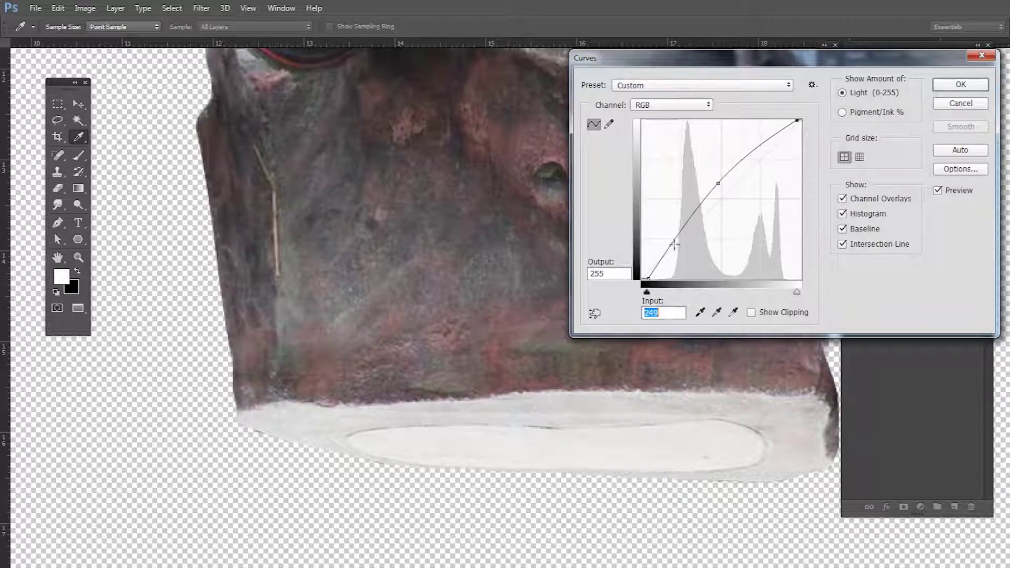
left_click_drag(674, 244, 668, 233)
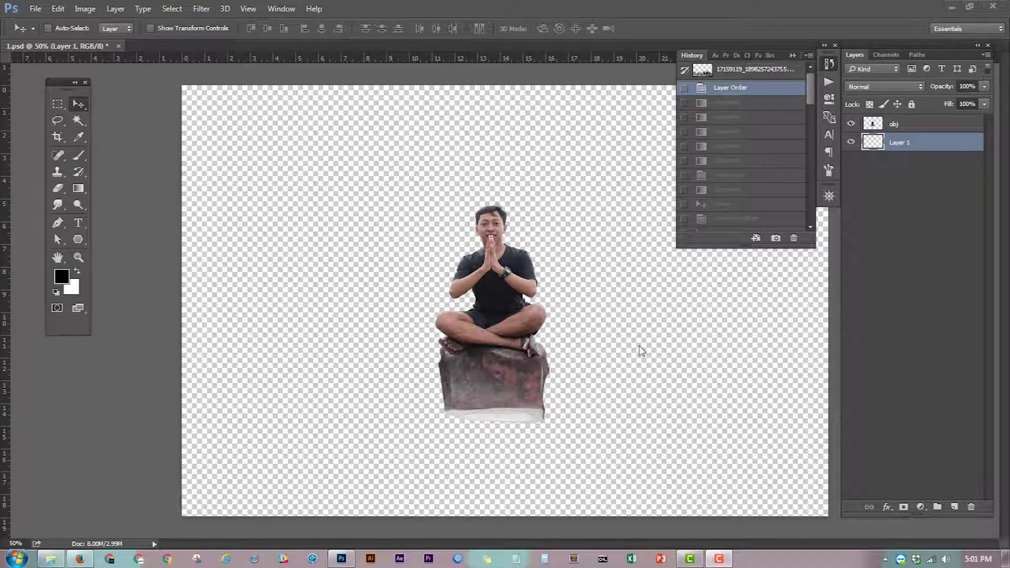
Step: Fade a dark gradient across the lower canvas, then add an empty layer
key("ctrl+minus")
key("b")
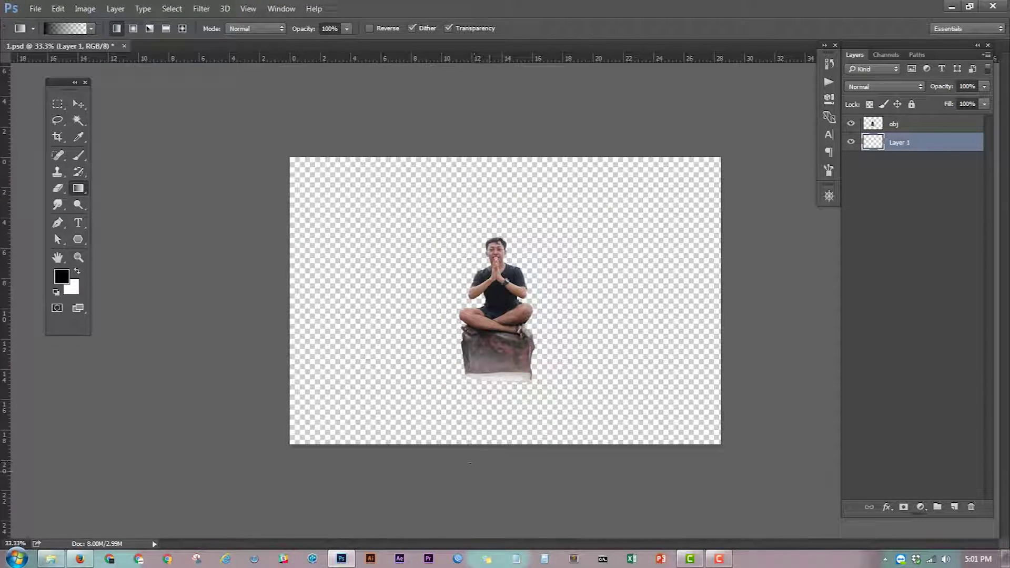
left_click_drag(505, 444, 505, 358)
key("ctrl+shift+alt+n")
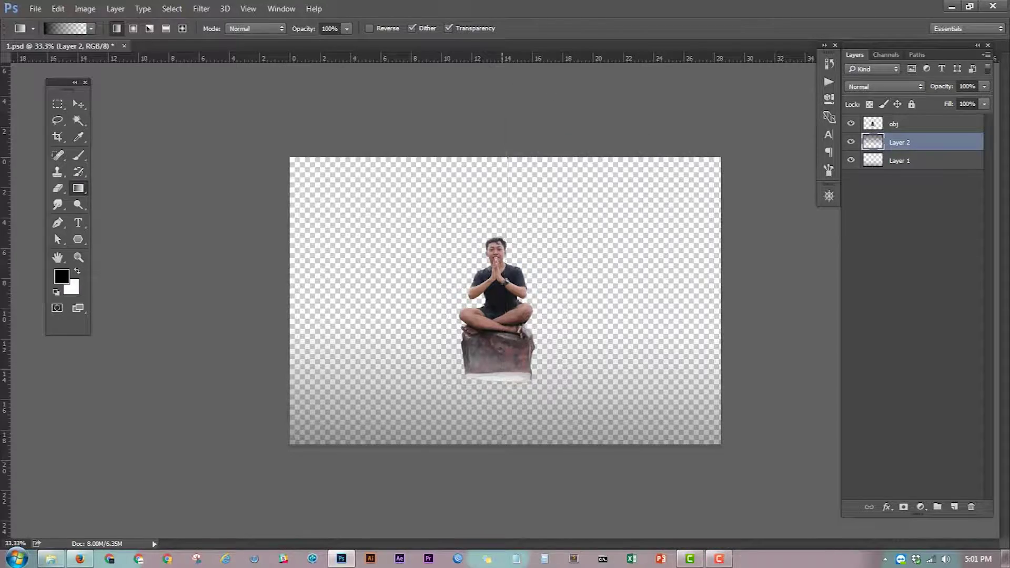
Step: Set the painting colours to cyan and a light cyan
key("v")
left_click(62, 277)
left_click_drag(749, 389, 750, 314)
left_click(694, 265)
left_click(859, 229)
left_click(71, 287)
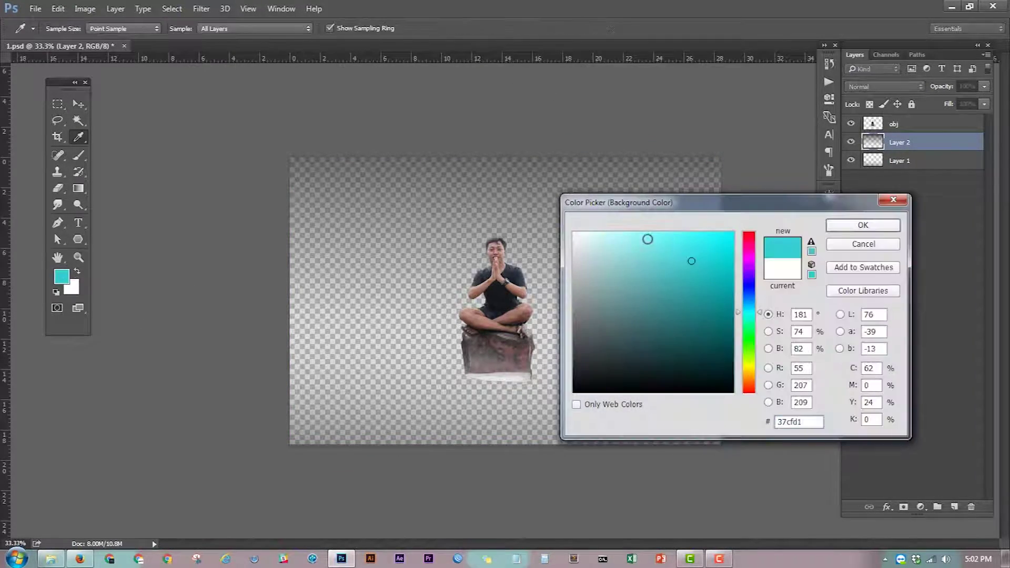
left_click(647, 236)
left_click(858, 229)
Step: Draw a cyan gradient across the canvas bottom on a new layer and Gaussian-blur it
key("g")
key("ctrl+shift+alt+n")
left_click_drag(521, 68, 441, 314)
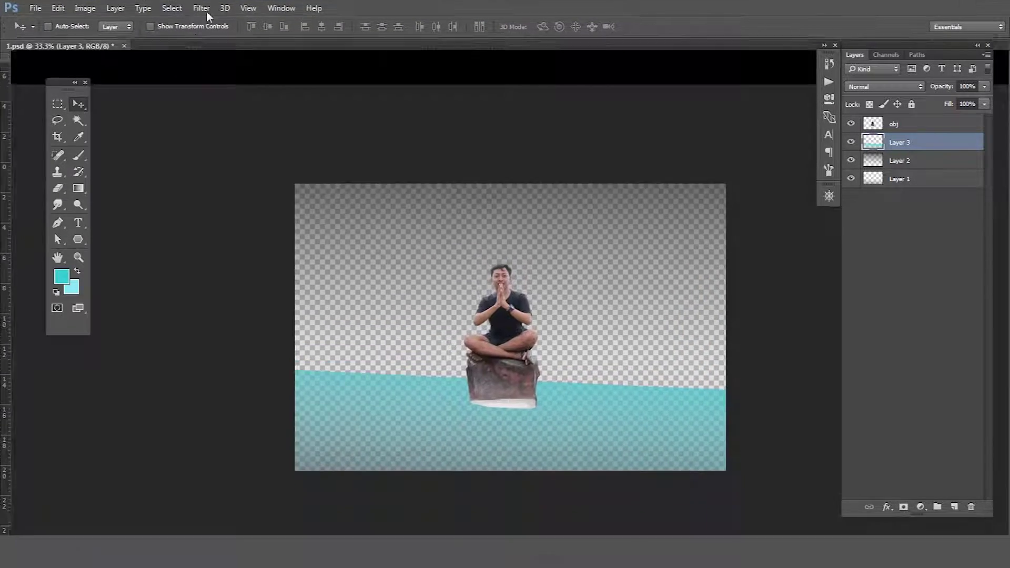
left_click(206, 11)
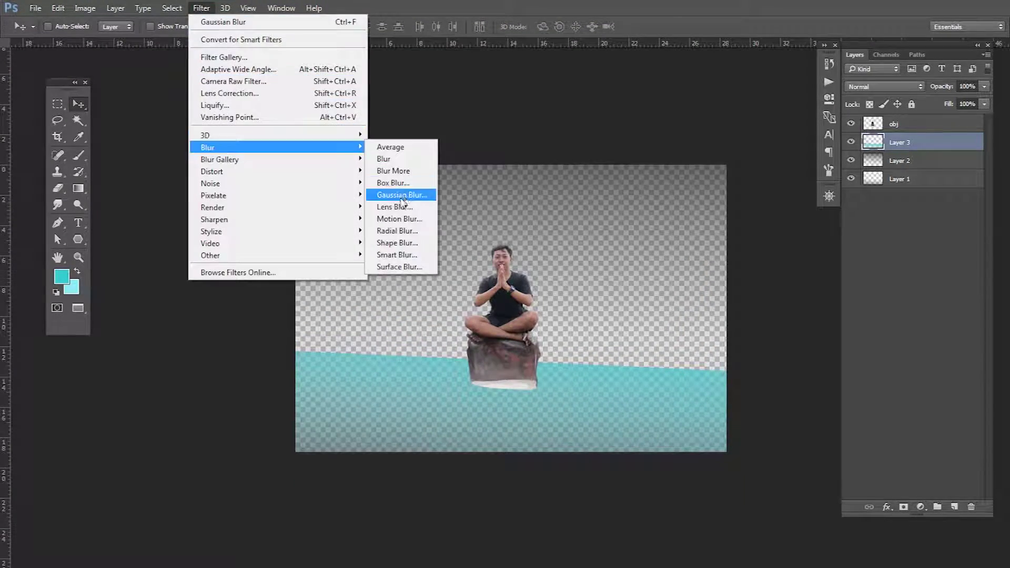
left_click(408, 194)
left_click(735, 131)
key("ctrl+shift+alt+n")
Step: Draw another cyan gradient over the canvas, then enlarge and slightly tilt it
key("x")
key("g")
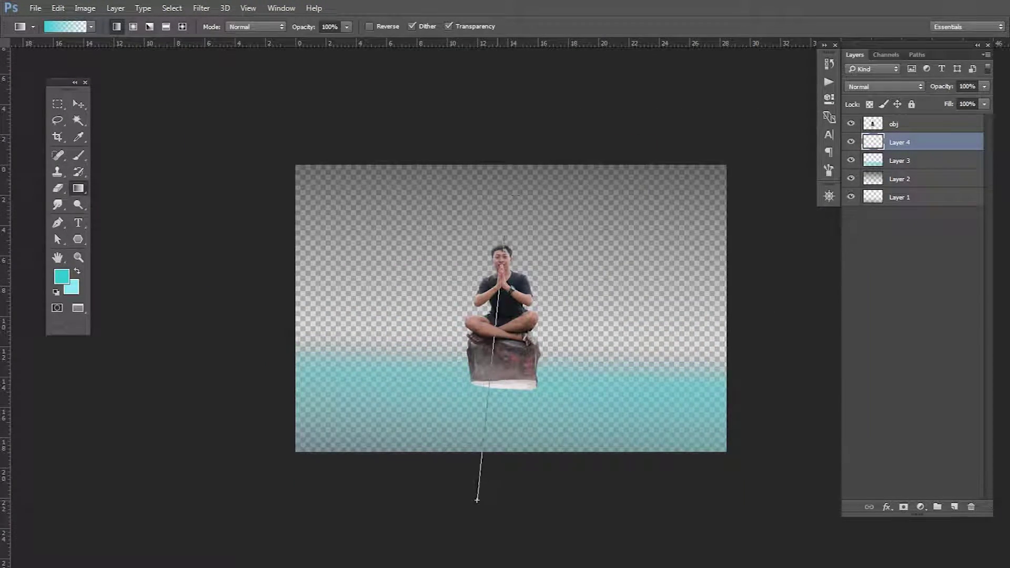
left_click_drag(478, 428, 477, 500)
key("ctrl+t")
left_click_drag(736, 95, 692, 293)
key("Return")
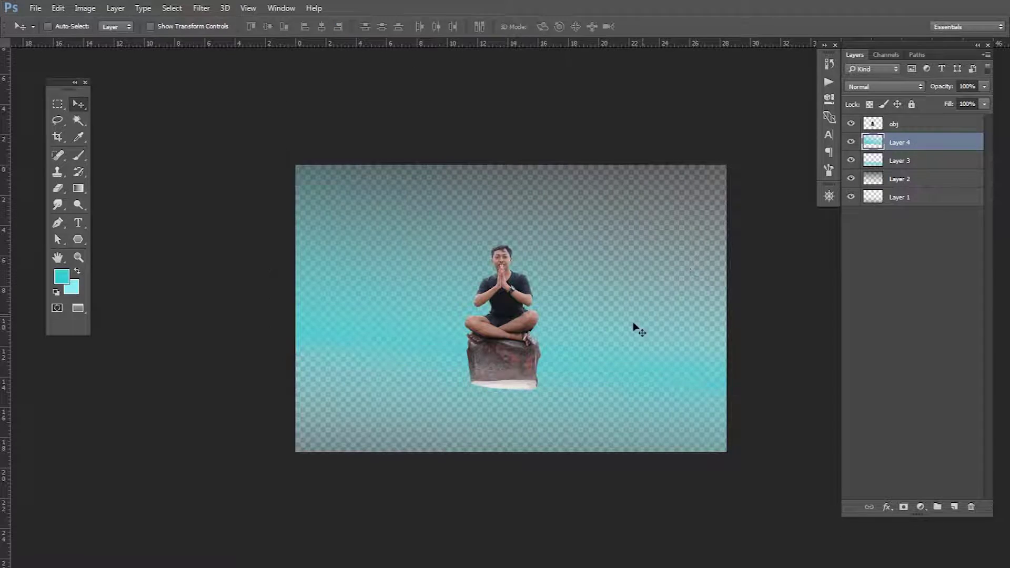
Step: Add a light cyan fill layer at the bottom of the layer stack
key("ctrl+shift+n")
key("Return")
key("ctrl+shift+bracketleft")
key("ctrl+BackSpace")
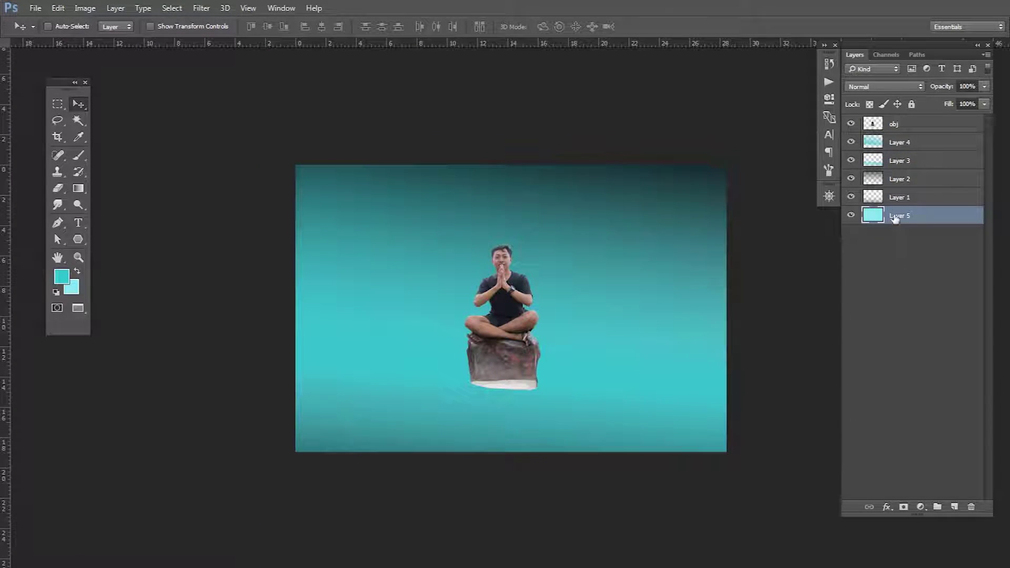
Step: Merge the gradient layers and enlarge the result beyond the canvas edges
left_click(899, 197)
left_click(900, 142, "shift")
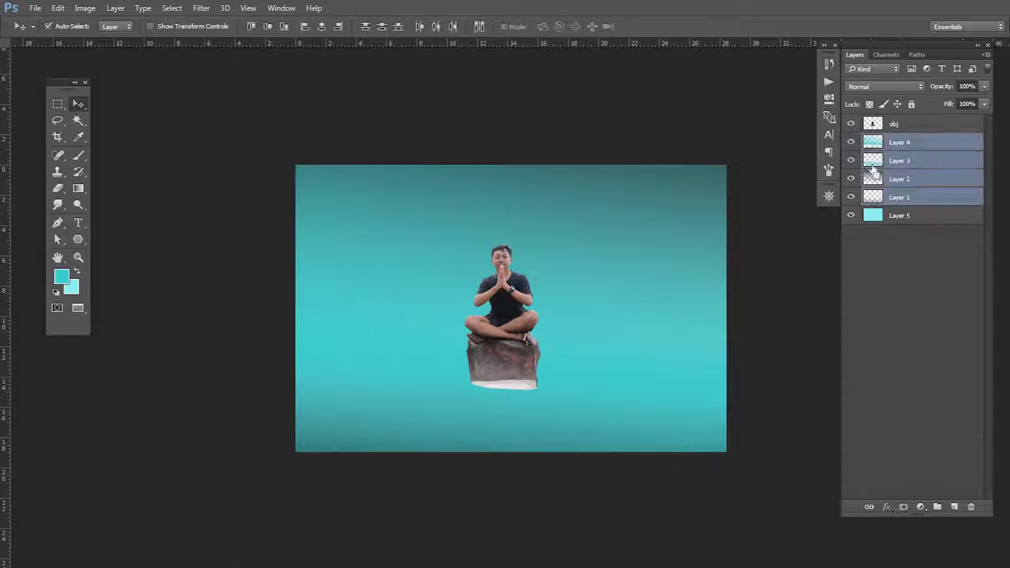
key("ctrl+e")
key("ctrl+t")
key("ctrl+minus")
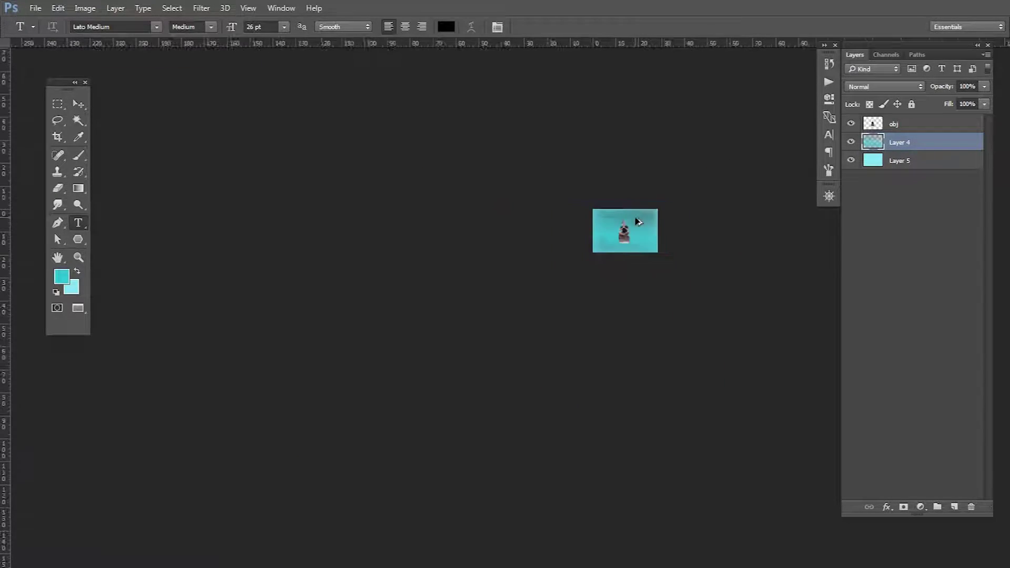
left_click_drag(711, 152, 731, 149)
key("Return")
key("ctrl+0")
Step: Enlarge the man and rock layer with Free Transform
key("alt+bracketright")
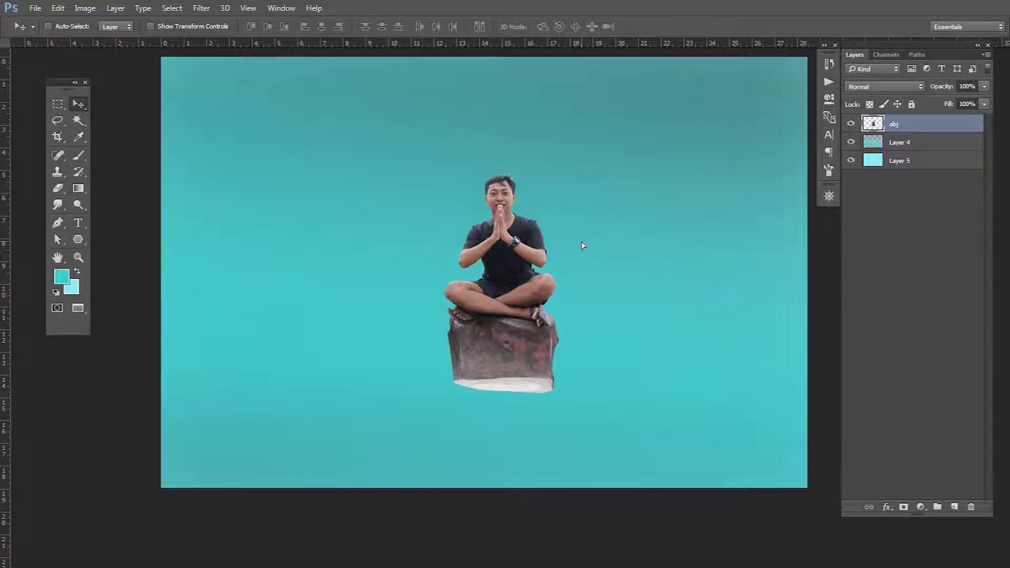
key("ctrl+t")
left_click_drag(559, 167, 605, 139)
key("Return")
key("ctrl+minus")
key("ctrl+plus")
Step: Shrink the man and rock figure slightly with Free Transform
left_click(900, 142)
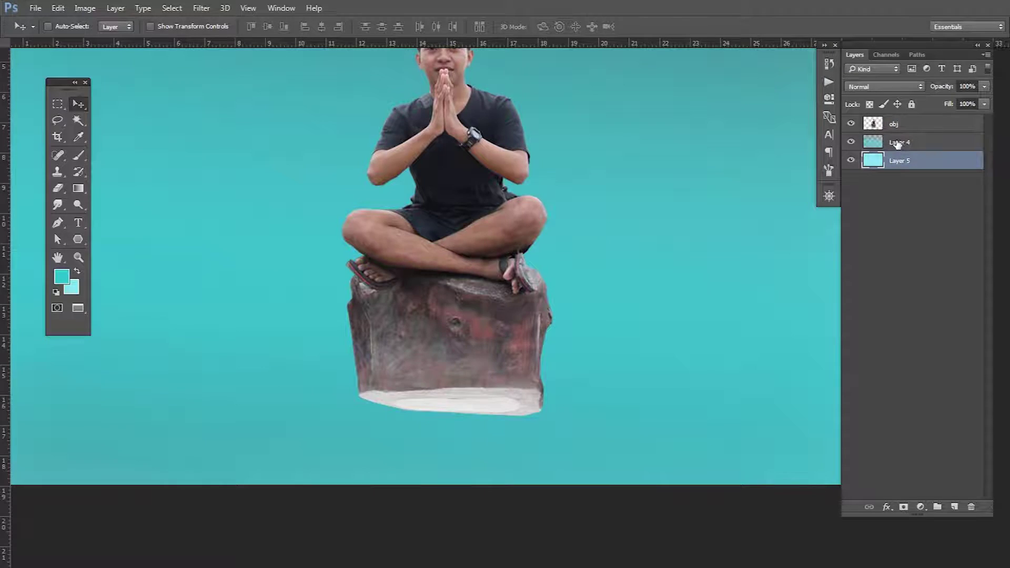
key("ctrl+0")
key("alt+bracketright")
key("ctrl+t")
left_click_drag(509, 134, 500, 187)
key("Return")
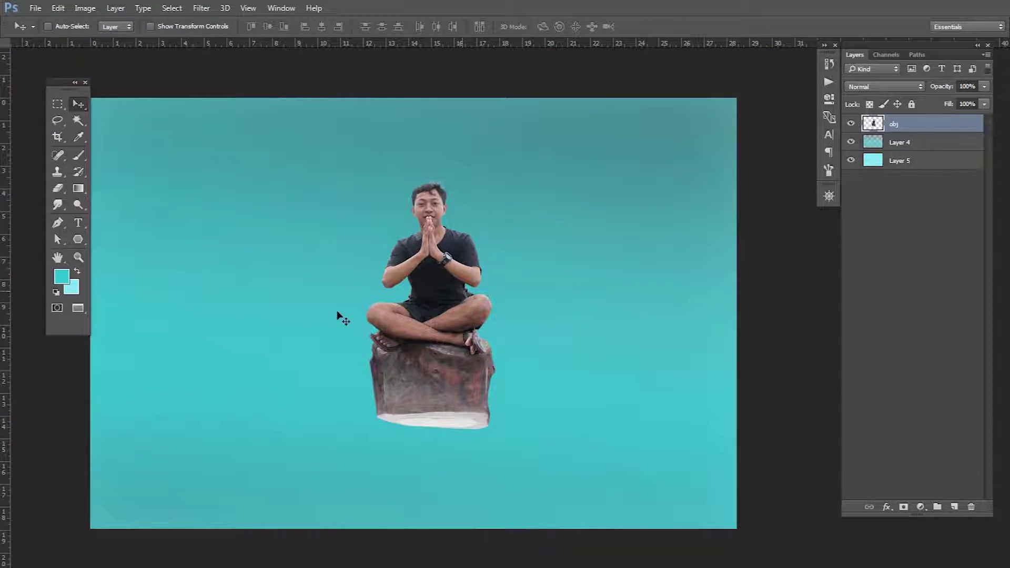
Step: Paint a dark band on new layers above the cyan background
left_click(656, 246, "ctrl")
key("ctrl+shift+alt+n")
key("b")
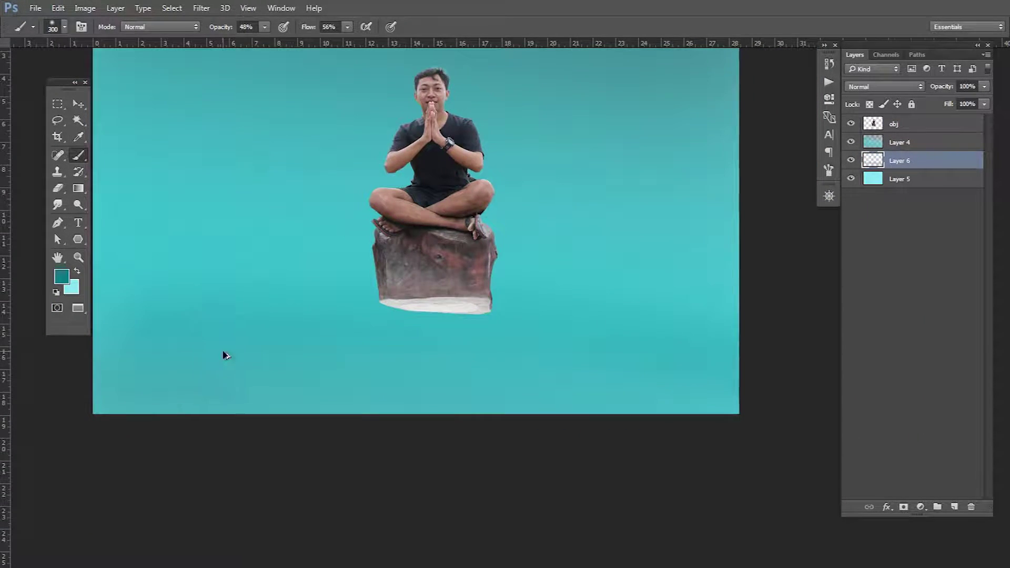
key("ctrl+minus")
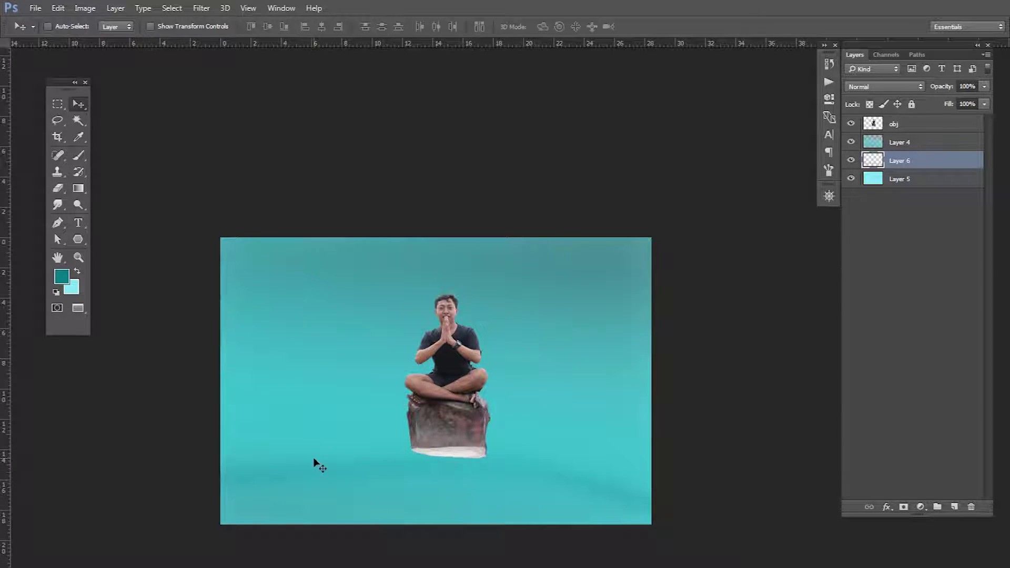
left_click_drag(314, 459, 314, 471)
key("ctrl+shift+n")
key("Return")
key("b")
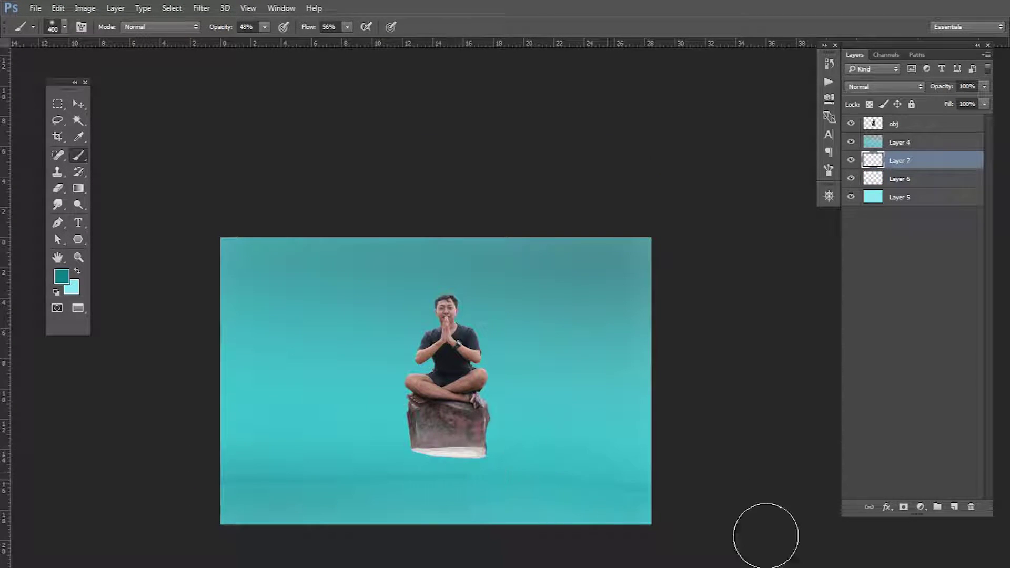
key("alt+bracketleft")
Step: Soften the painted band with Gaussian Blur and merge the two painted layers
left_click(201, 8)
left_click(368, 226)
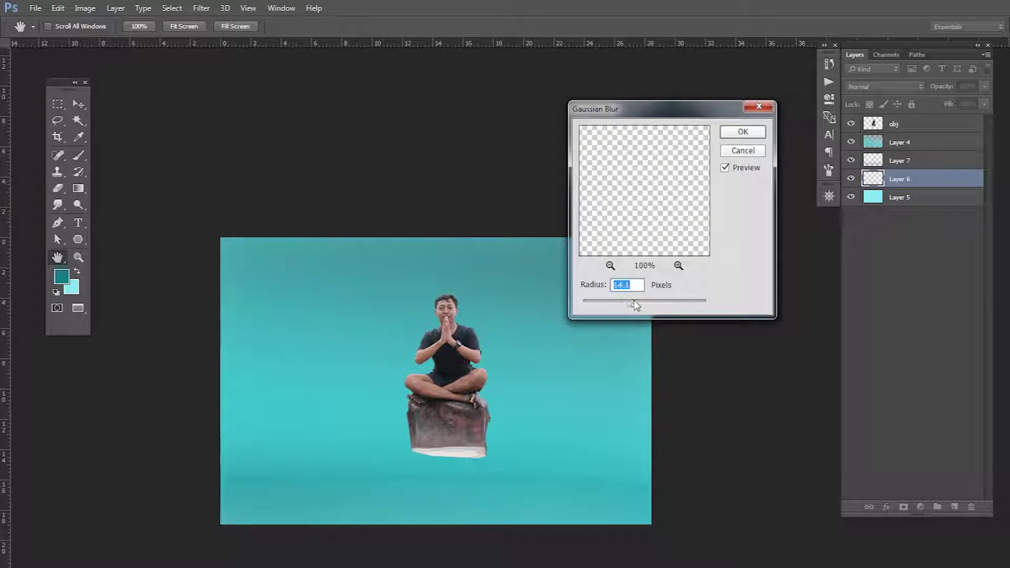
left_click_drag(636, 305, 637, 305)
key("Return")
key("v")
key("shift+alt+bracketright")
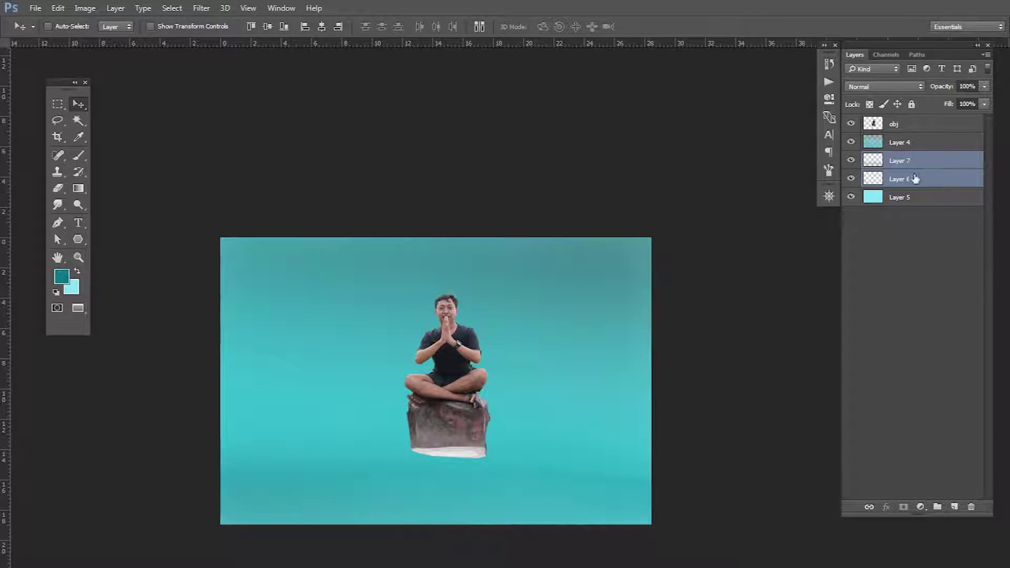
key("ctrl+e")
Step: Paint a dark spot beneath the rock and squash it into a flat shadow
key("e")
right_click(234, 352)
key("Return")
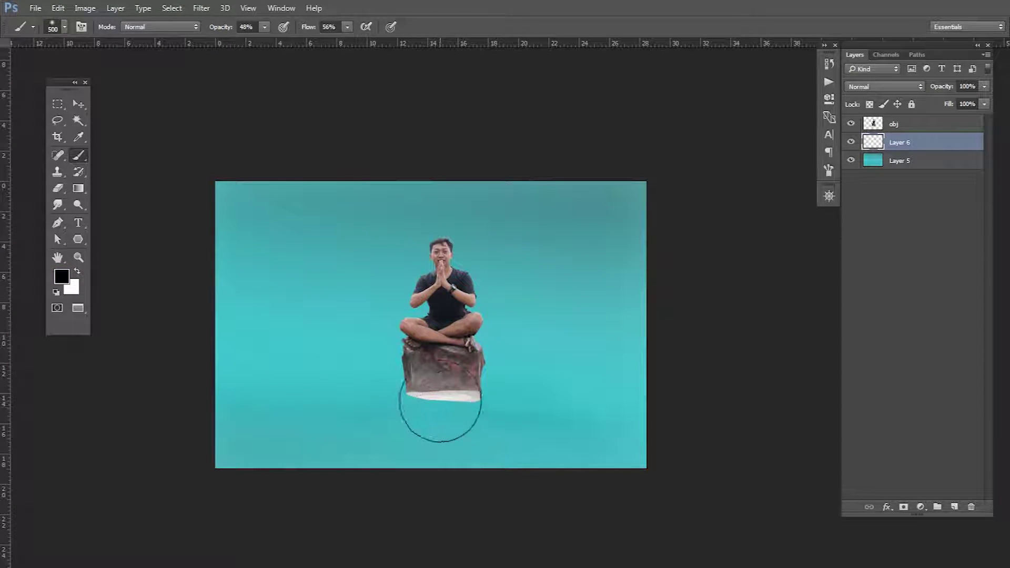
left_click(441, 410)
key("ctrl+t")
mouse_move(440, 422)
left_mouse_down()
mouse_move(440, 458)
mouse_move(573, 408)
left_mouse_up()
key("Return")
Step: Duplicate the shadow layer and enlarge the copy
key("v")
key("ctrl+j")
key("ctrl+t")
key("Return")
Step: Darken tones on the man and rock layer with the Burn tool
left_click(915, 163)
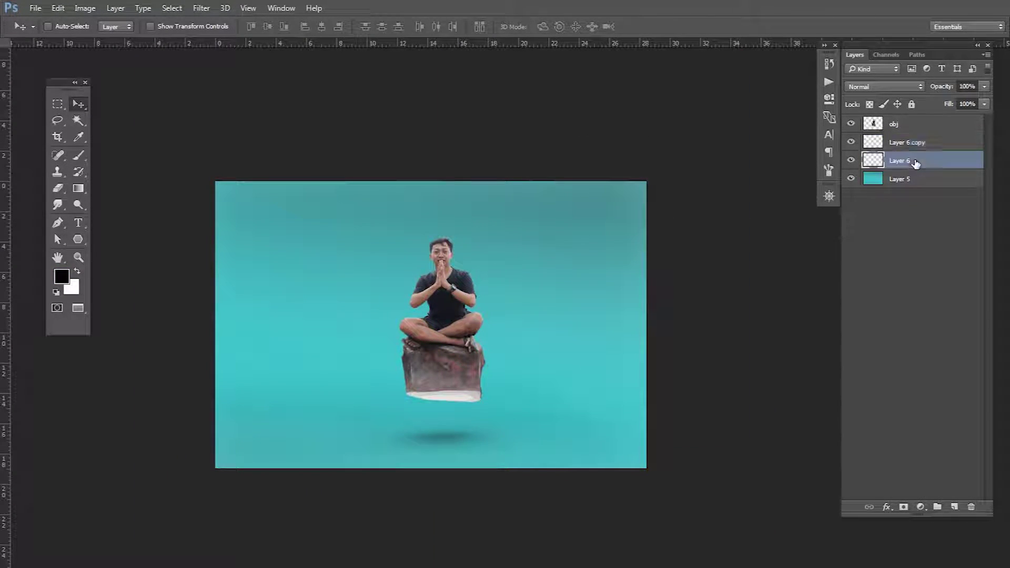
left_click(894, 124)
scroll(457, 248, "up", 5)
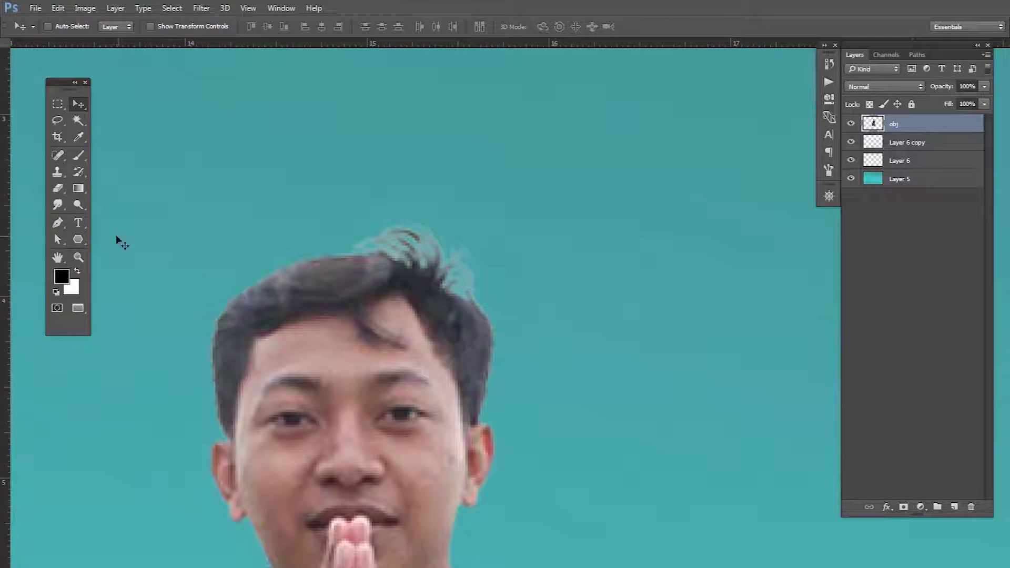
left_click_drag(78, 204, 121, 217)
scroll(459, 288, "down", 4)
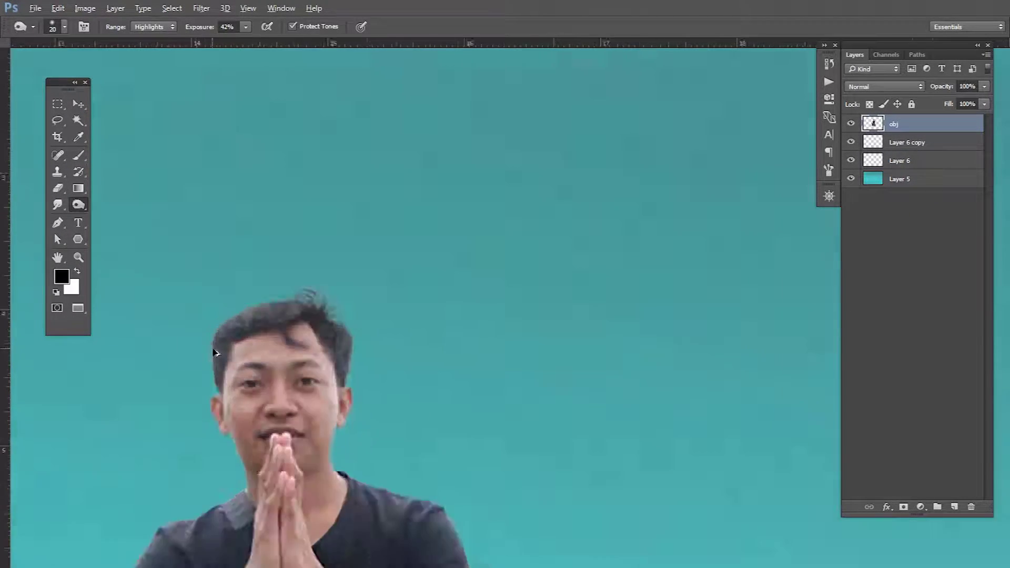
scroll(413, 375, "down", 4)
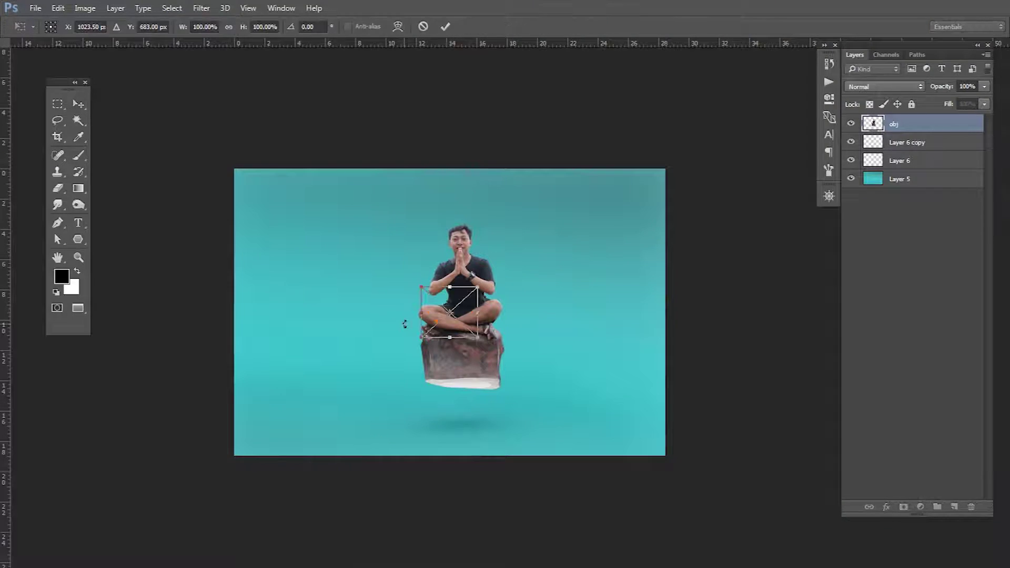
Step: Drag the orange diamond image into the composite and confirm its placement
mouse_move(304, 102)
left_mouse_down()
mouse_move(465, 294)
mouse_move(444, 322)
mouse_move(292, 277)
mouse_move(316, 325)
left_mouse_up()
scroll(464, 293, "up", 2)
key("Return")
Step: Draw curved swoosh shapes beside the diamond
left_click(318, 282)
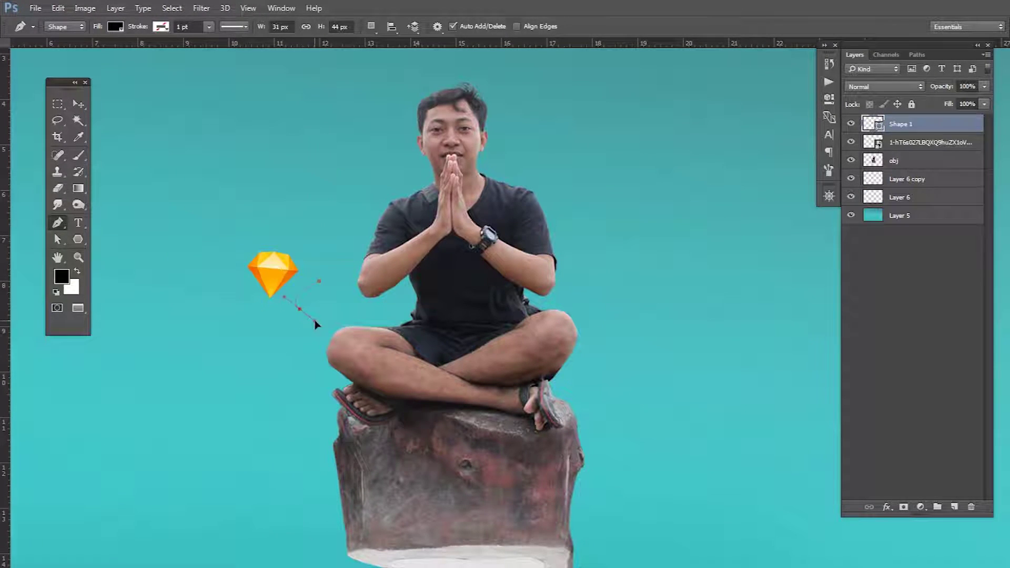
scroll(297, 293, "up", 3)
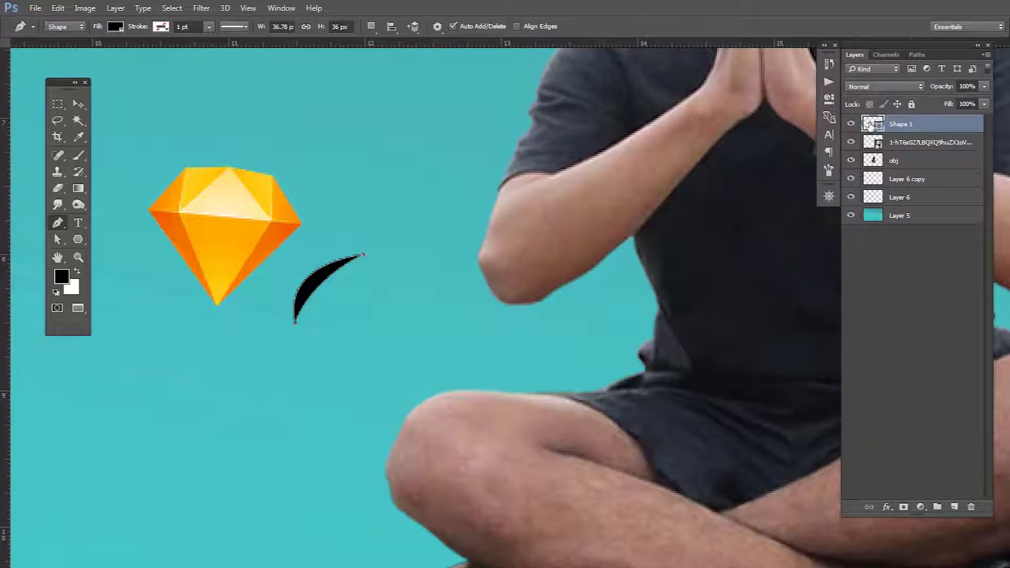
key("ctrl+shift+n")
key("Return")
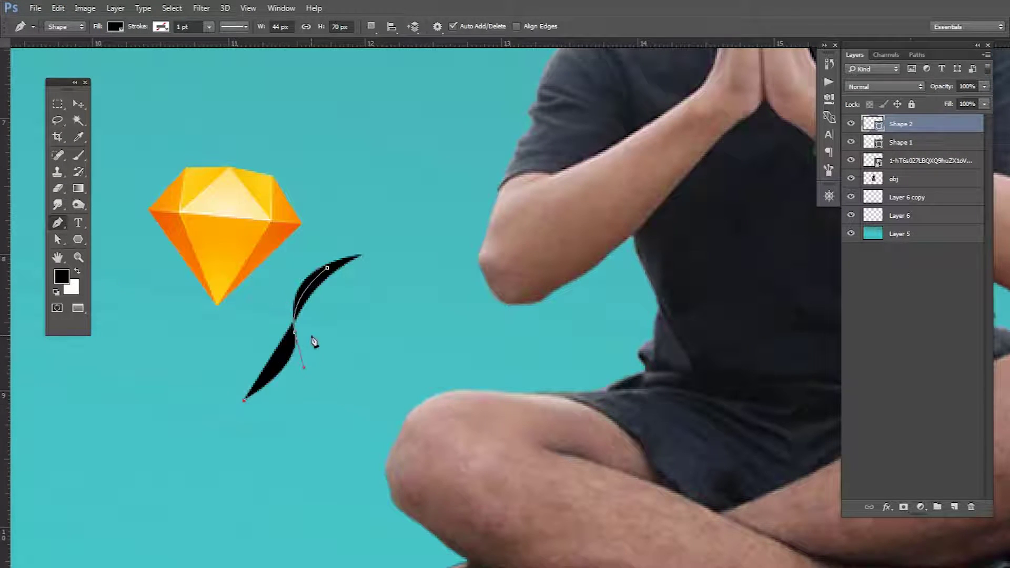
Step: Give the swoosh a gradient overlay using two oranges sampled from the diamond
double_click(874, 125)
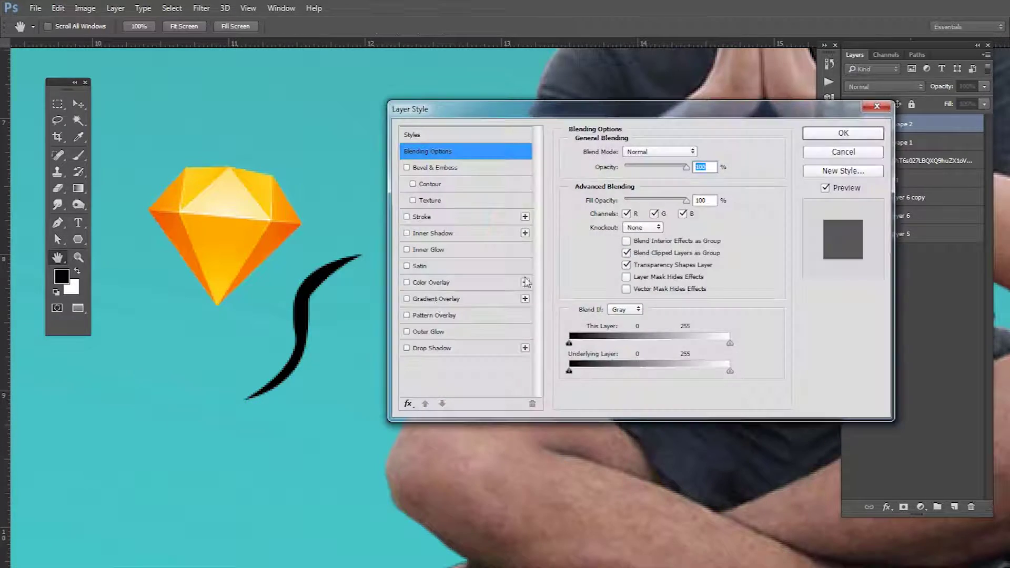
left_click(436, 298)
left_click(647, 182)
double_click(732, 353)
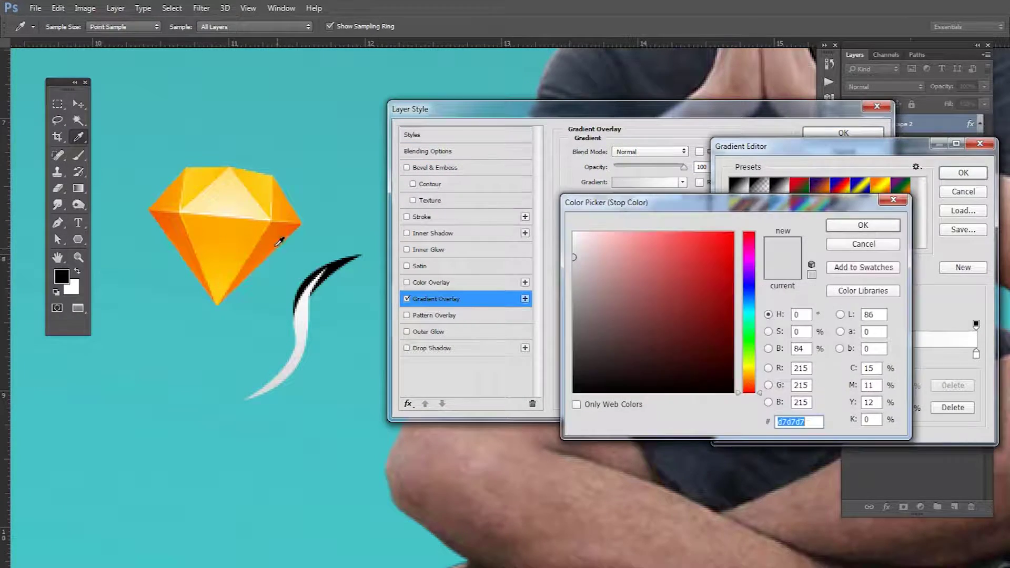
left_click(865, 228)
double_click(976, 353)
left_click(865, 228)
left_click(963, 173)
left_click(843, 132)
Step: Copy the orange gradient style onto the other swoosh and move it up a level
right_click(936, 151)
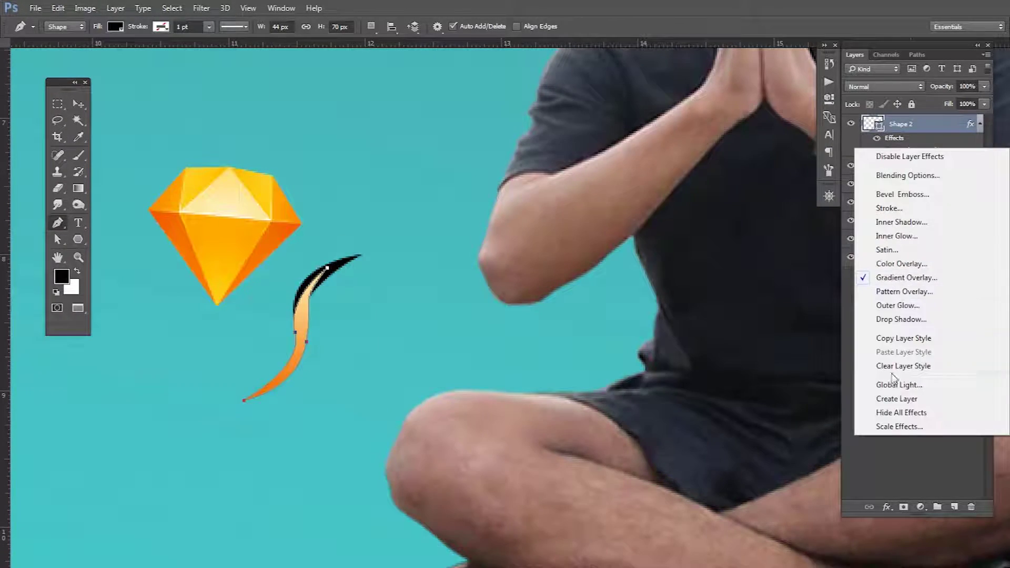
left_click(902, 339)
right_click(907, 166)
left_click(679, 326)
key("ctrl+bracketright")
Step: Merge the two swoosh layers and flatten them with their effects into one layer
key("v")
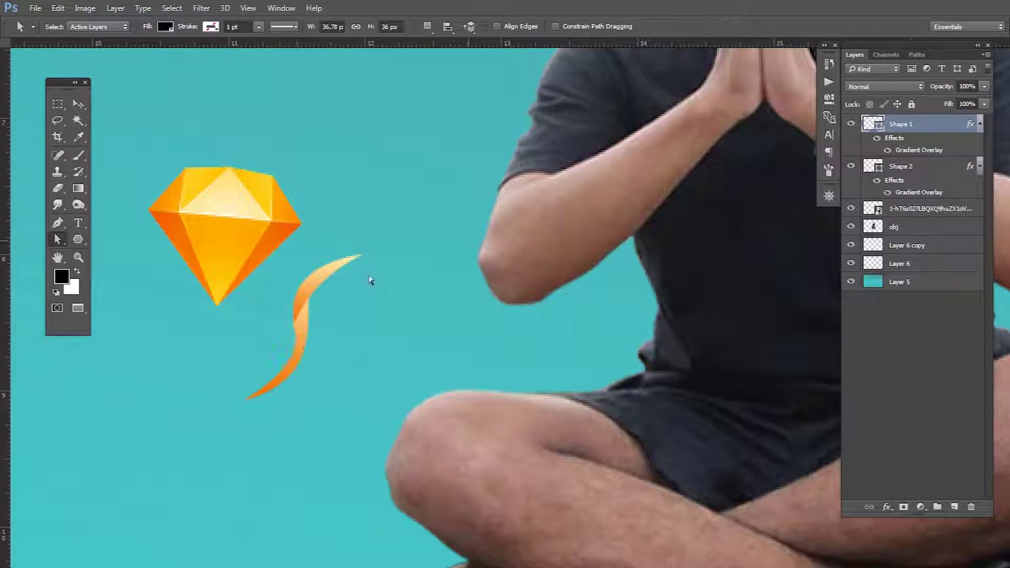
left_click(304, 329)
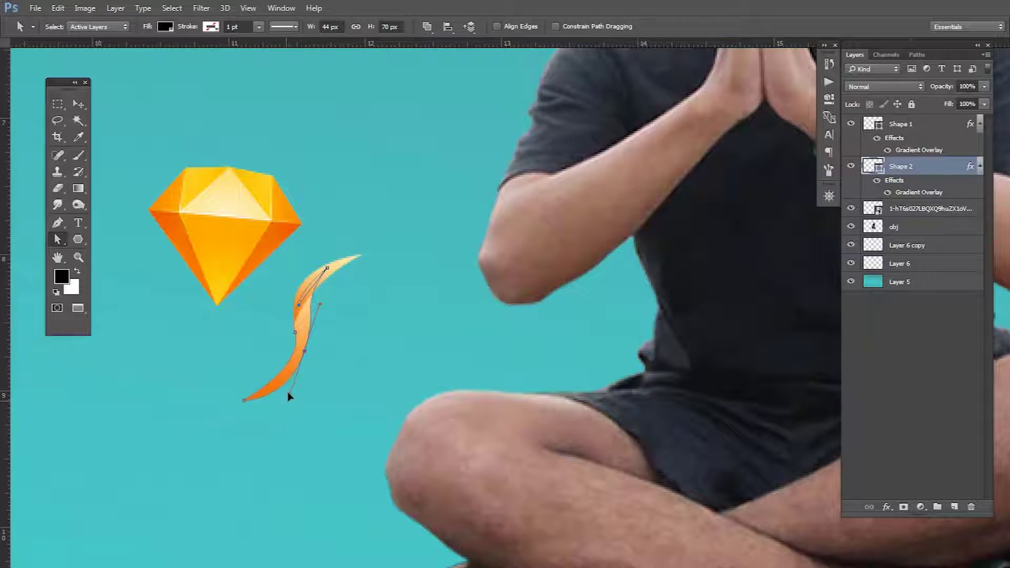
key("ctrl+t")
key("Return")
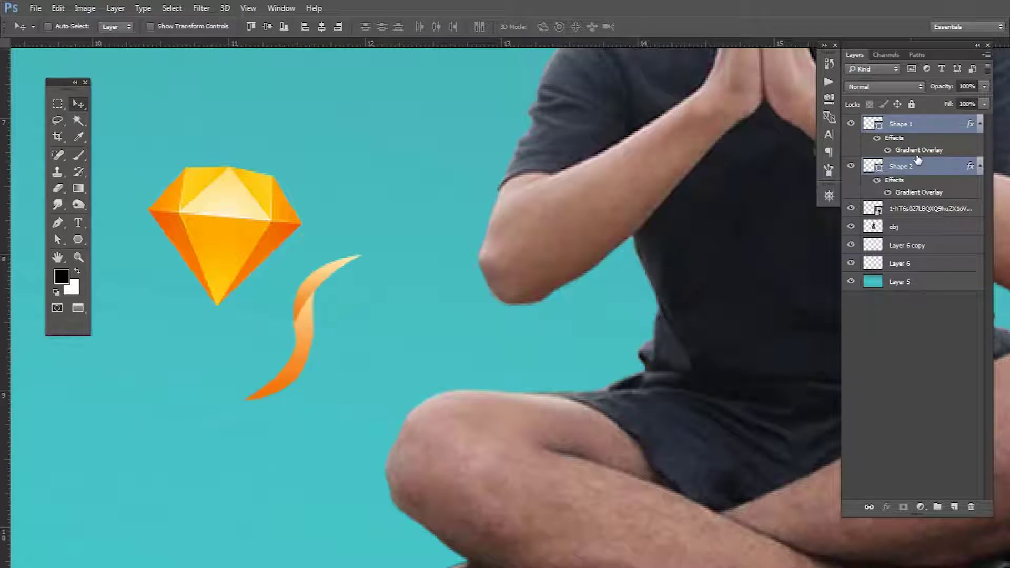
key("ctrl+e")
key("ctrl+t")
key("Return")
right_click(925, 165)
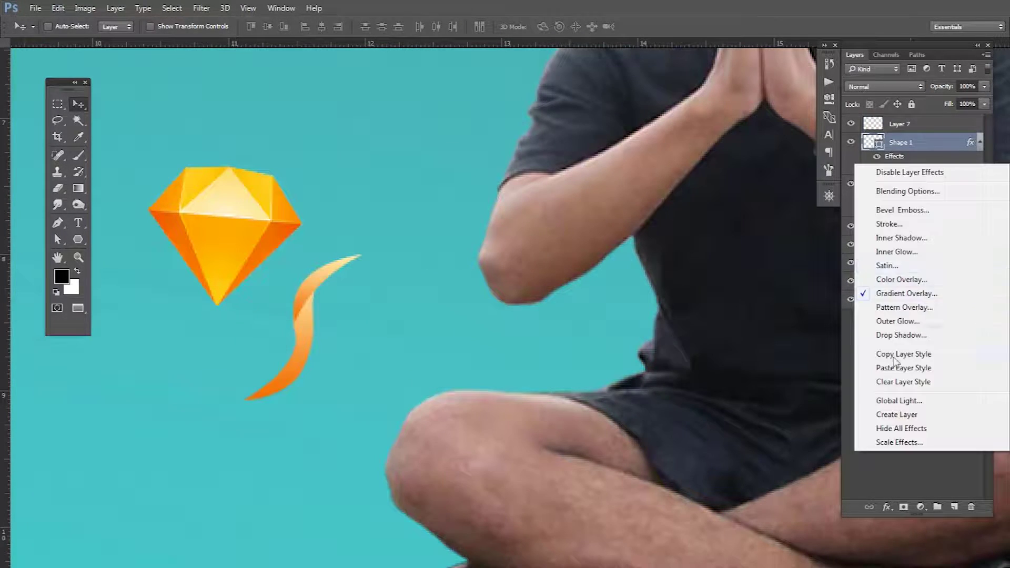
left_click(894, 431)
Step: Rotate the swoosh about 70°, flip it vertically, and place it beneath the diamond
key("ctrl+t")
left_click_drag(429, 363, 457, 181)
key("ctrl+minus")
right_click(304, 195)
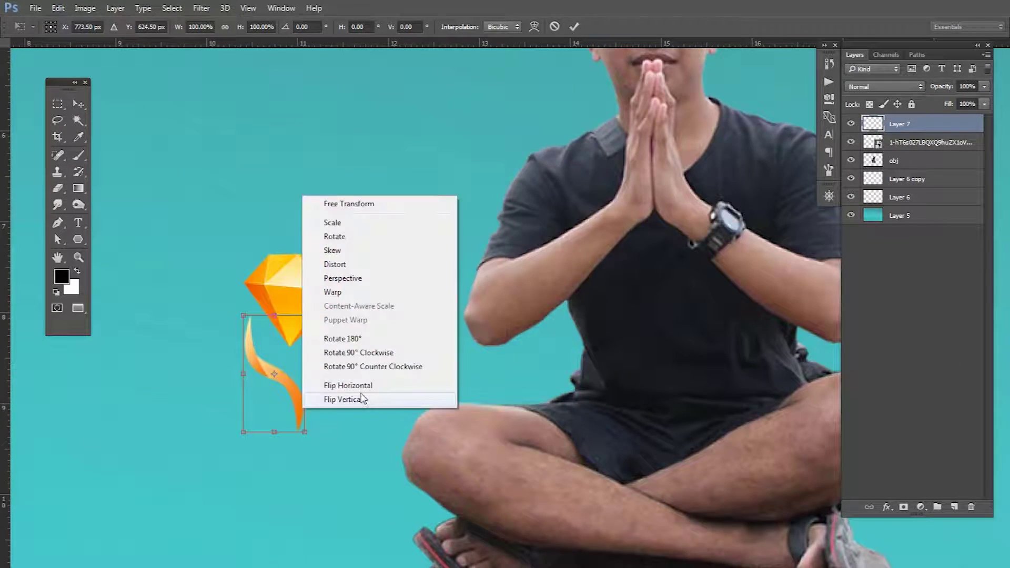
left_click(361, 401)
key("Return")
left_click_drag(321, 376, 451, 322)
key("ctrl+bracketleft")
key("ctrl+0")
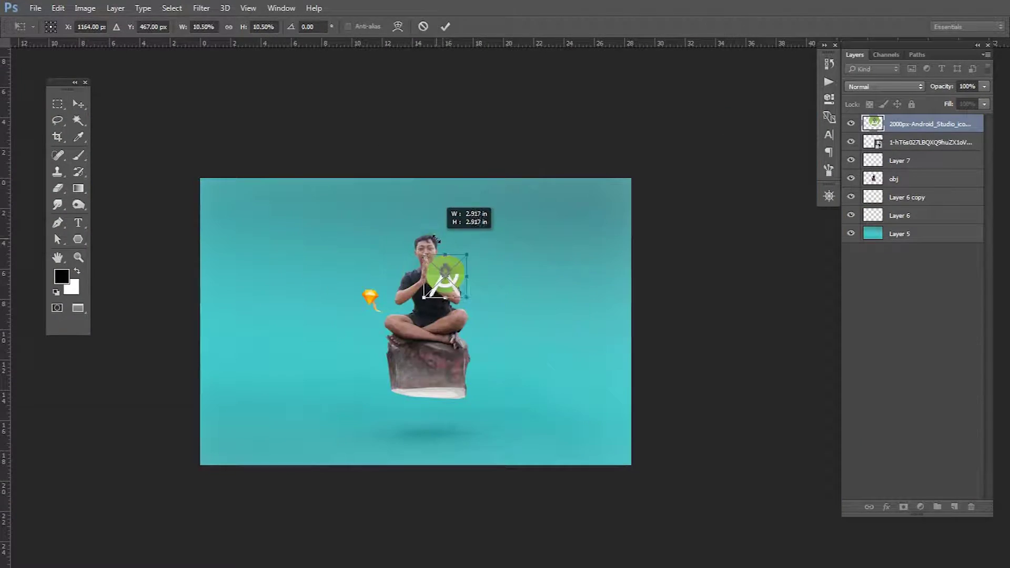
Step: Shrink the Android Studio icon and move it right of the man
left_click_drag(435, 238, 431, 263)
key("Return")
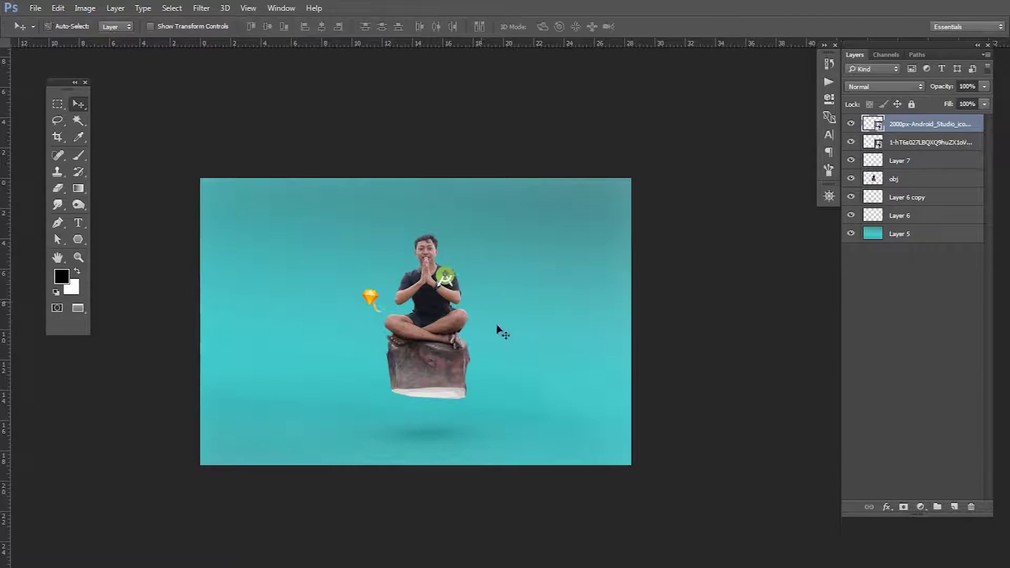
key("ctrl+plus")
mouse_move(464, 296)
left_mouse_down()
mouse_move(557, 321)
mouse_move(549, 303)
left_mouse_up()
key("ctrl+t")
key("Return")
key("ctrl+t")
key("Return")
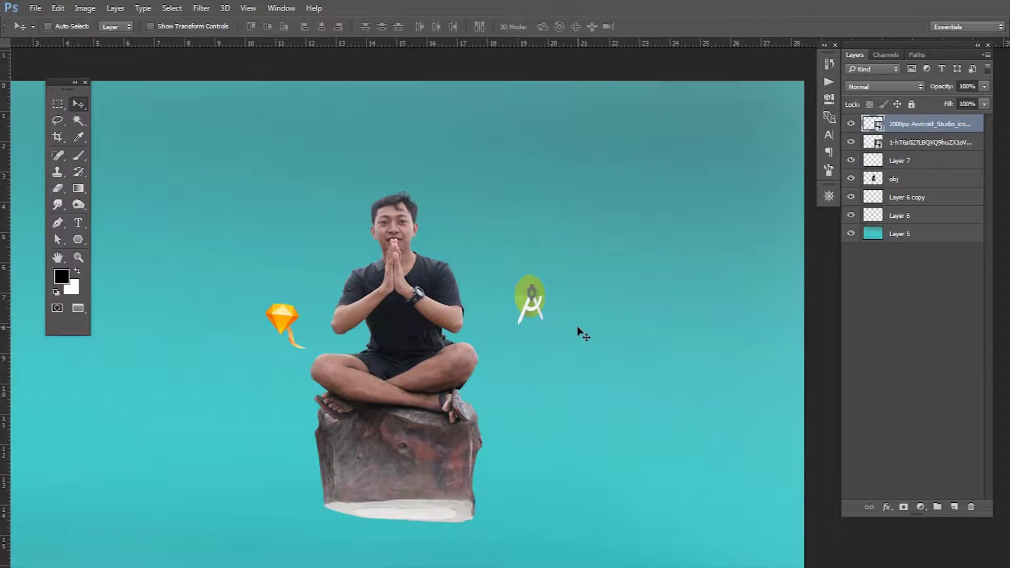
scroll(531, 294, "up", 3)
Step: Offset a copy of the icon and add a gradient overlay with a sampled green stop
left_click_drag(586, 268, 593, 268)
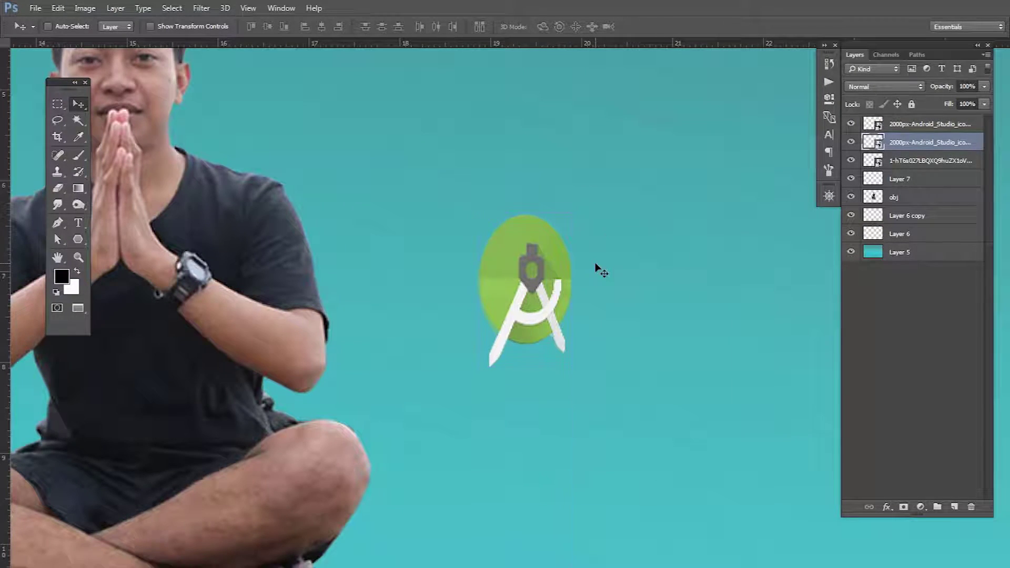
double_click(968, 141)
left_click_drag(473, 104, 679, 83)
left_click(636, 272)
left_click(852, 159)
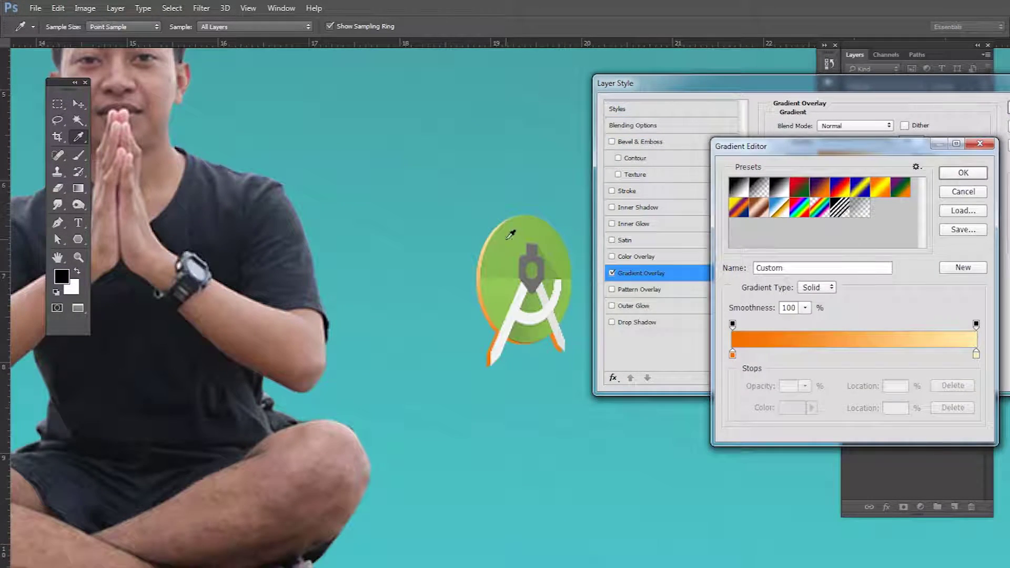
double_click(731, 355)
left_click(516, 237)
key("Return")
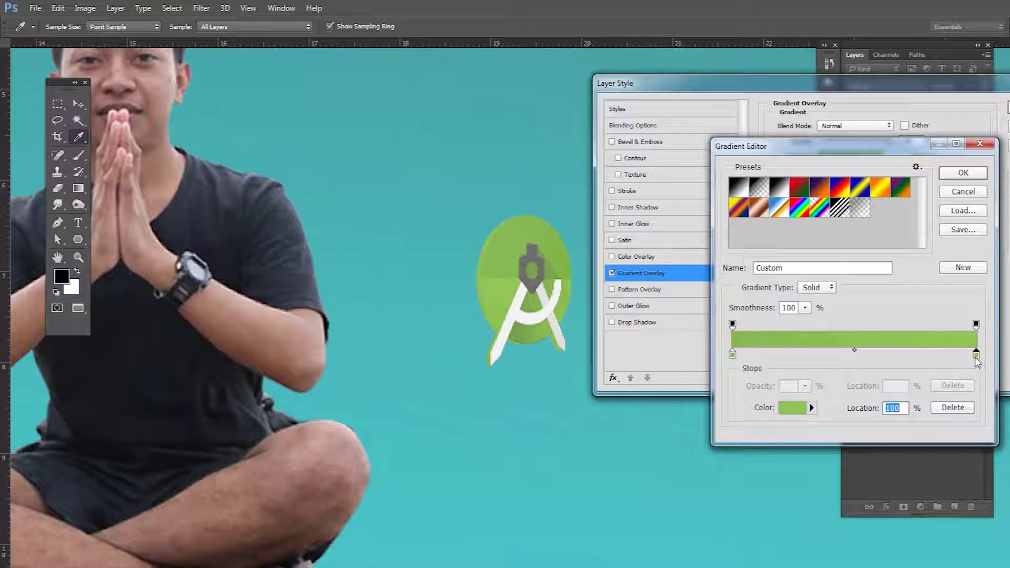
Step: Make the icon copy's gradient grey to white, removing the extra green stop
double_click(963, 354)
left_click(576, 228)
key("Return")
mouse_move(963, 353)
left_mouse_down()
mouse_move(764, 355)
mouse_move(779, 354)
left_mouse_up()
double_click(732, 354)
left_click(690, 331)
key("Return")
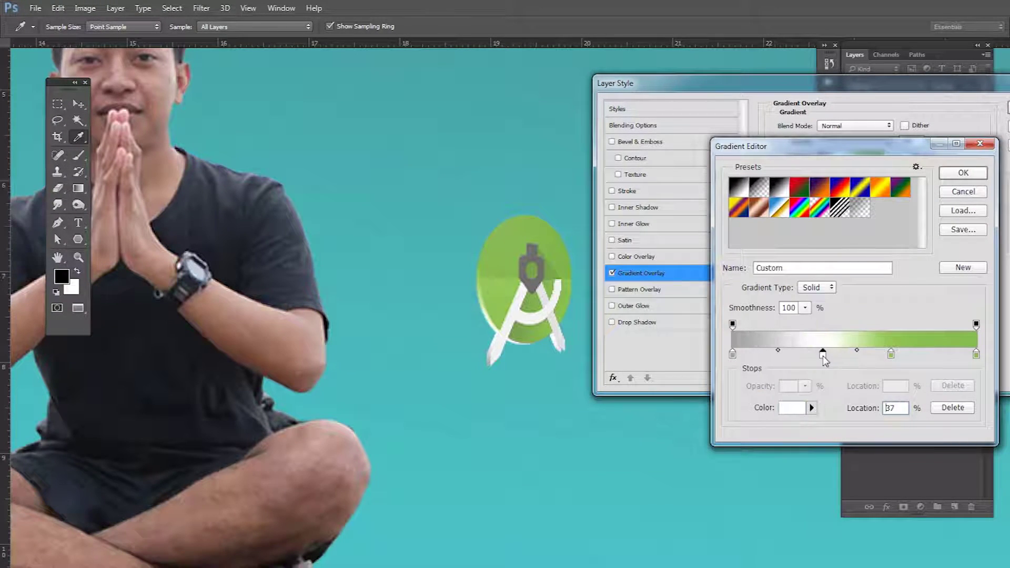
left_click_drag(890, 353, 976, 353)
key("Return")
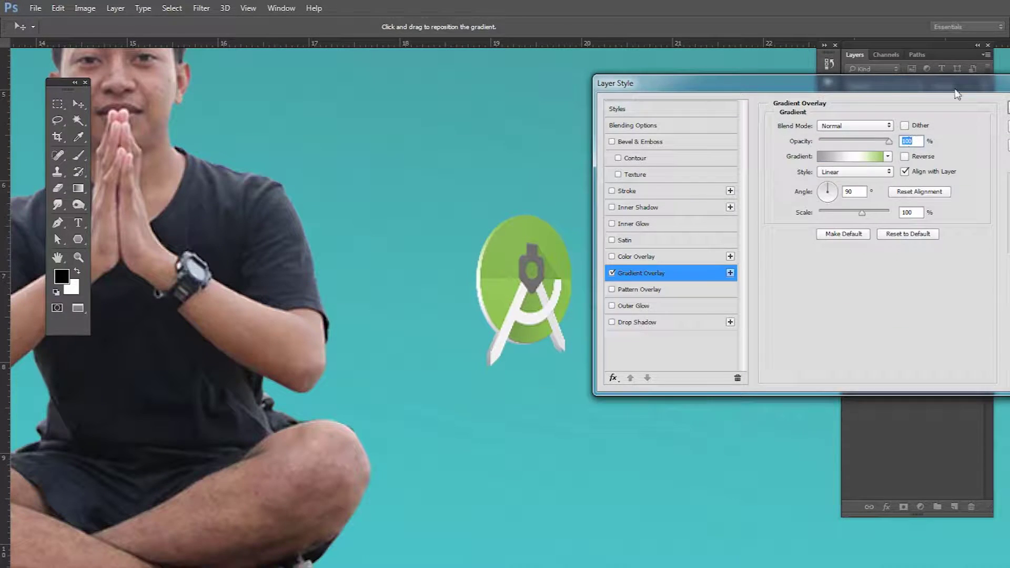
key("Return")
Step: Duplicate the gradient-styled icon layer and merge the two copies
key("v")
key("ctrl+j")
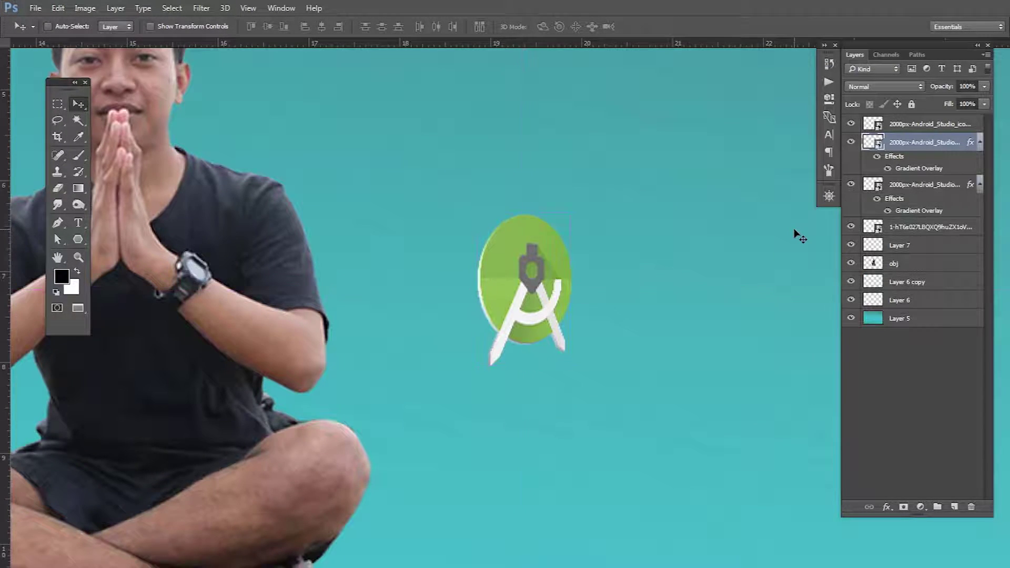
key("ctrl+e")
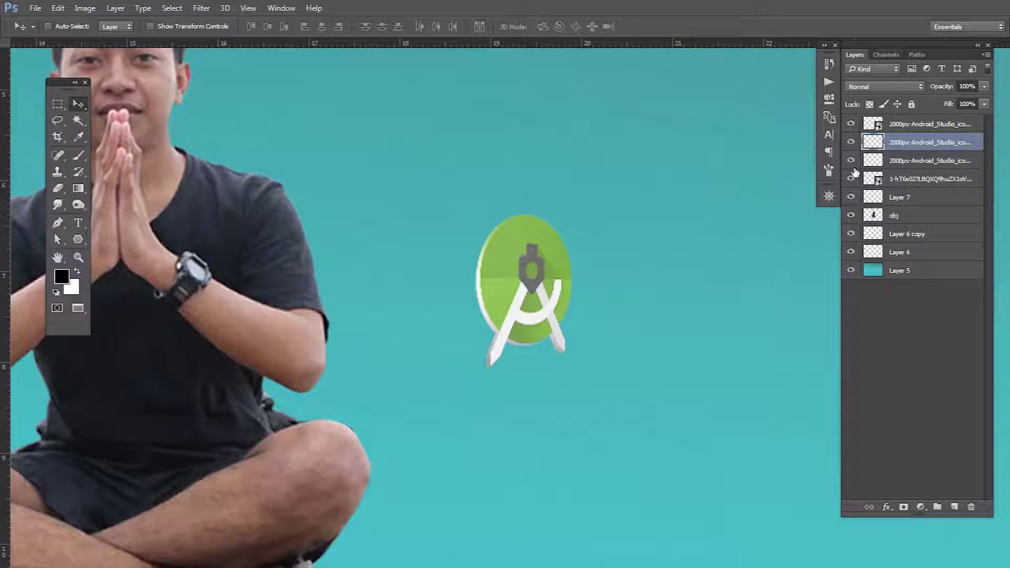
scroll(559, 271, "down", 4)
scroll(547, 276, "up", 1)
Step: Group the diamond/swoosh and icon layers, naming the top group 'android studio'
key("ctrl+g")
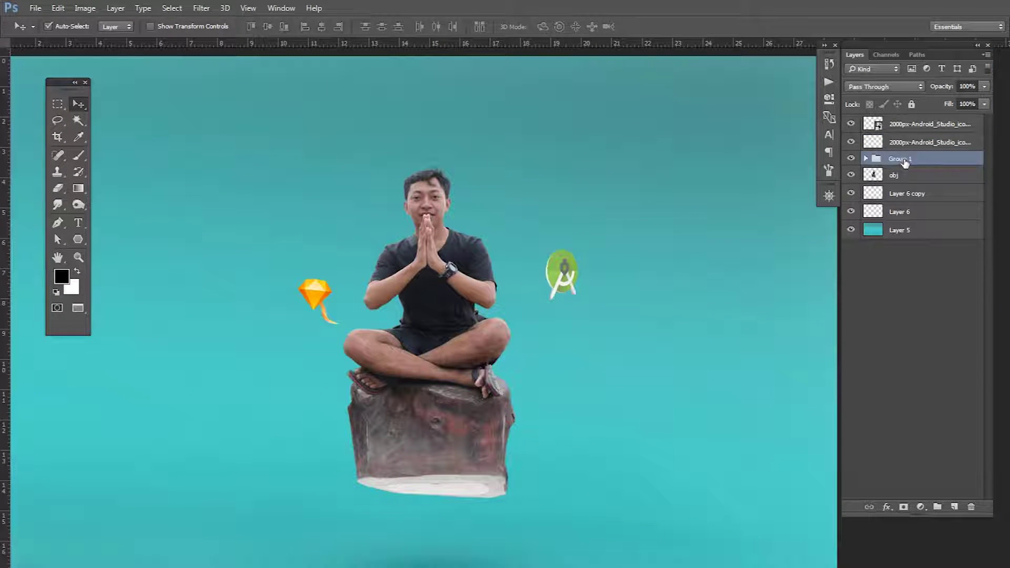
left_click(928, 124)
left_click(928, 142, "shift")
key("ctrl+g")
double_click(900, 121)
type("android studio")
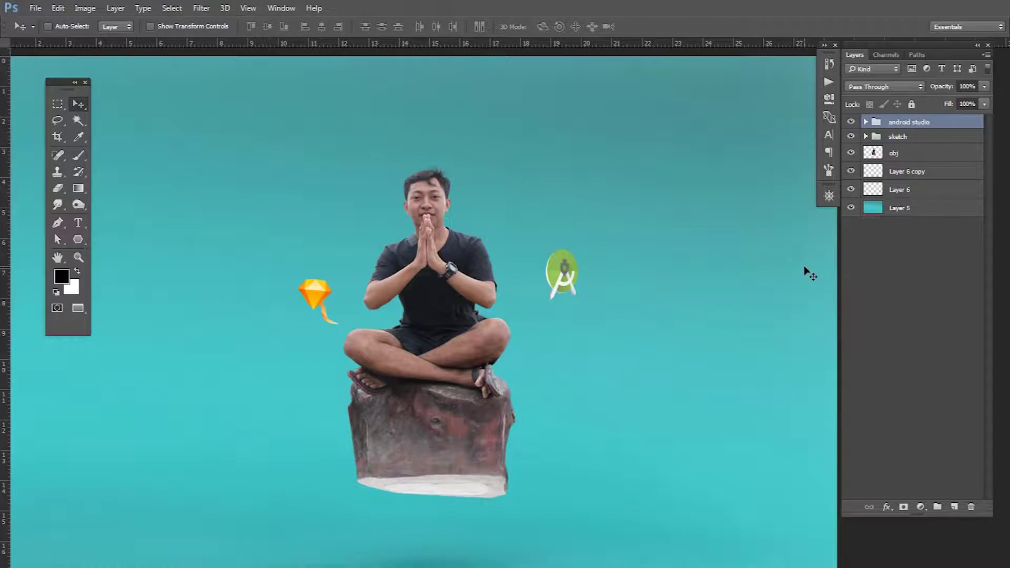
left_click(829, 63)
Step: Add a Curves adjustment above obj, pulling in Red and Blue black and white points
left_click(894, 152)
left_click(920, 507)
left_click(894, 263)
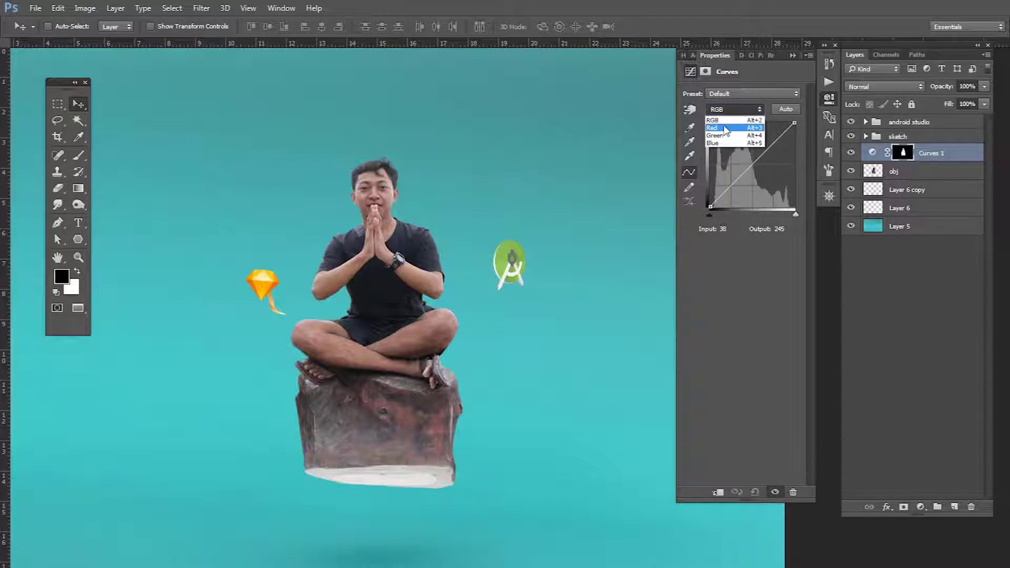
left_click(726, 128)
left_click_drag(709, 213, 712, 213)
left_click_drag(794, 214, 790, 213)
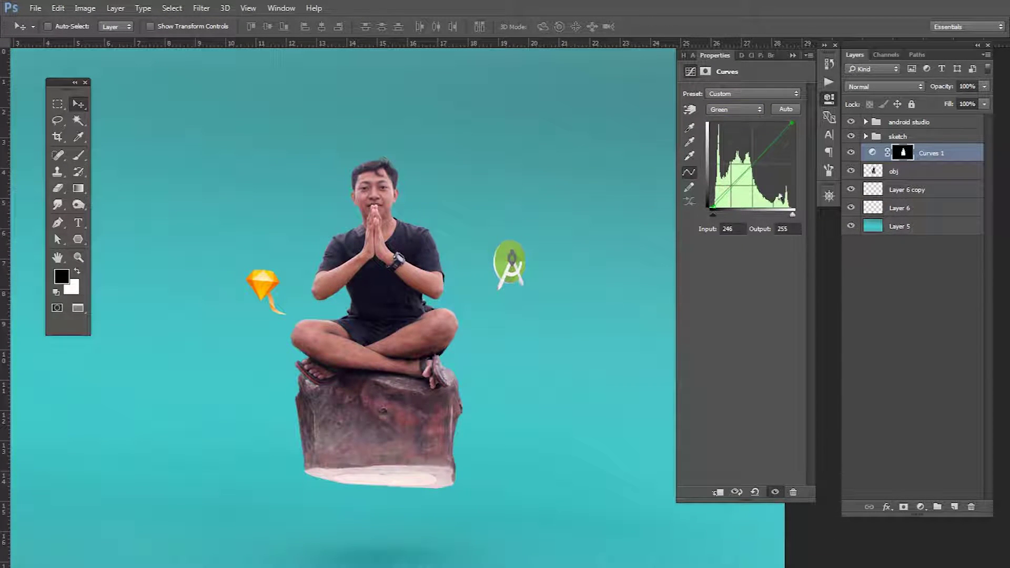
left_click_drag(795, 213, 792, 214)
left_click(751, 163)
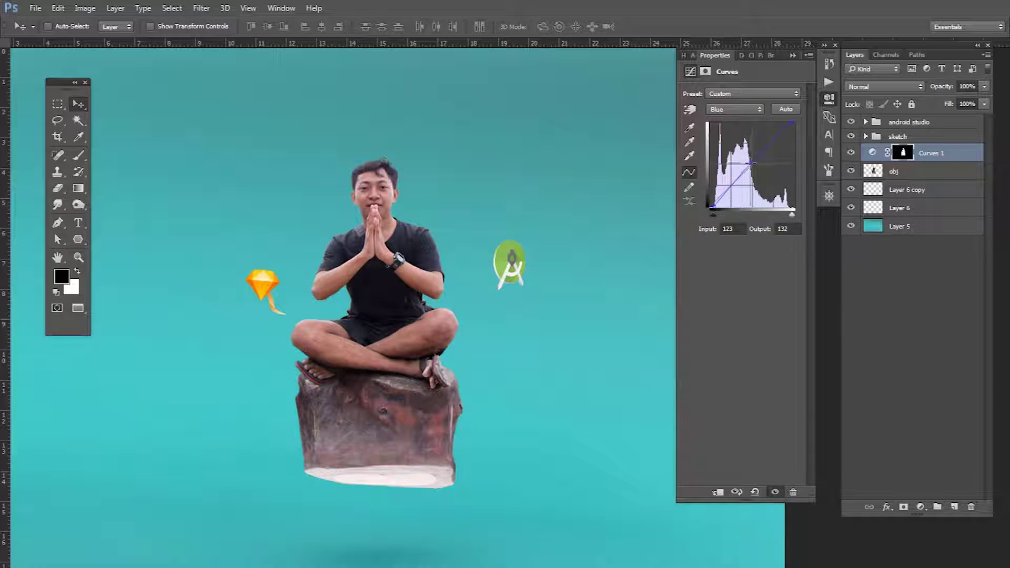
left_click_drag(731, 185, 712, 213)
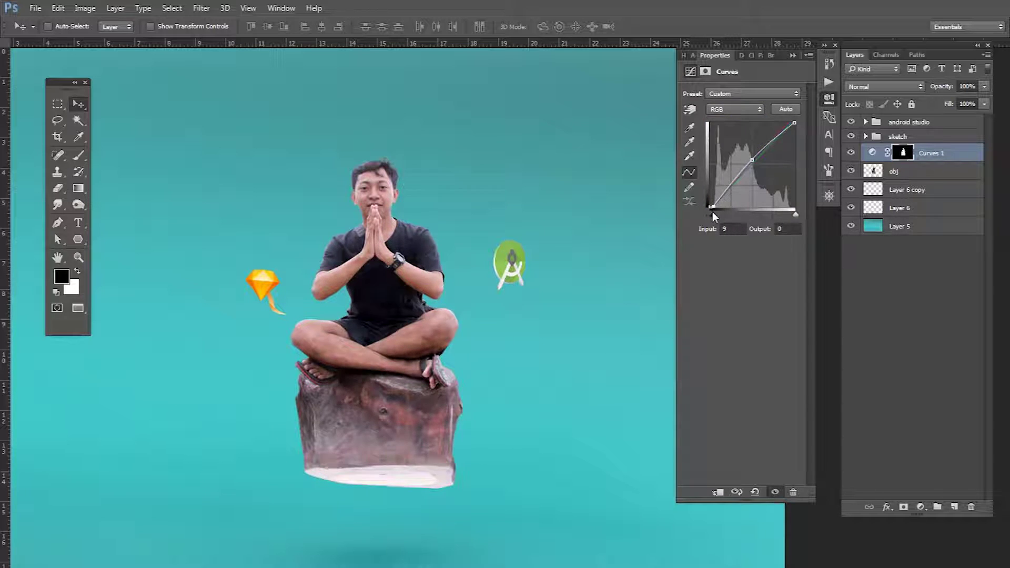
left_click_drag(794, 216, 791, 213)
Step: Brighten the teal background's midtones with Image > Curves
left_click(883, 226)
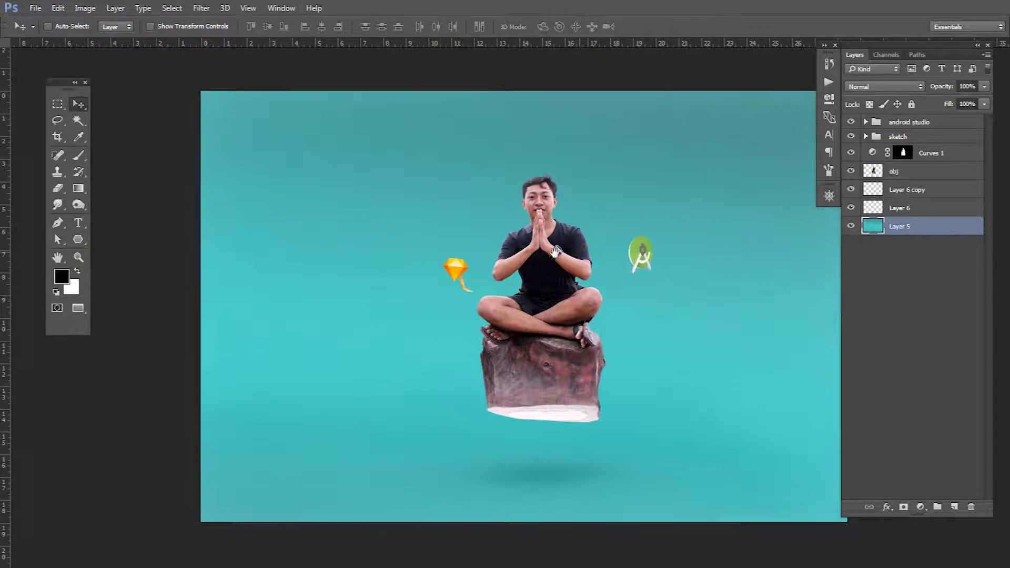
left_click(85, 8)
left_click(248, 65)
left_click_drag(716, 195, 721, 190)
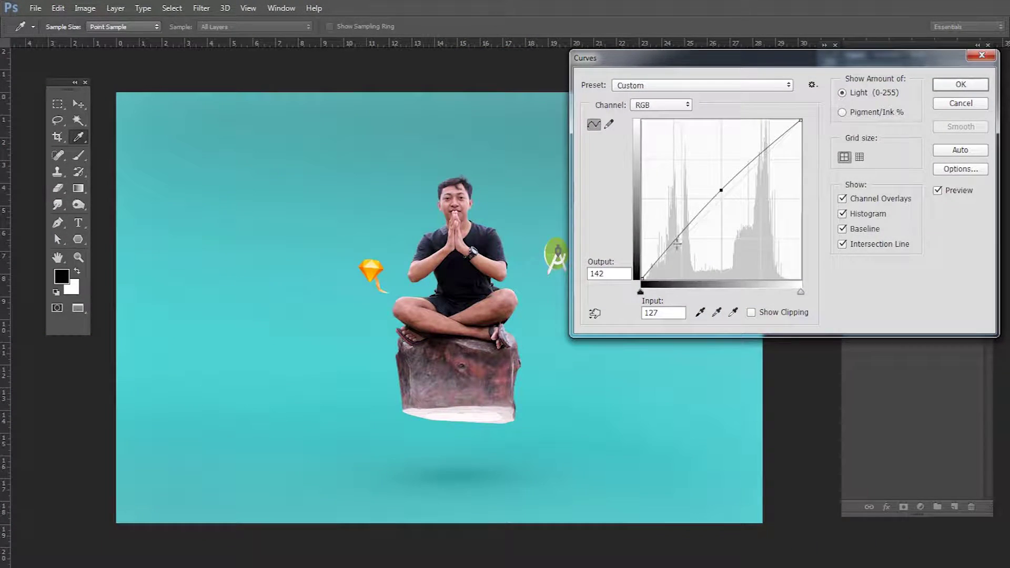
key("Return")
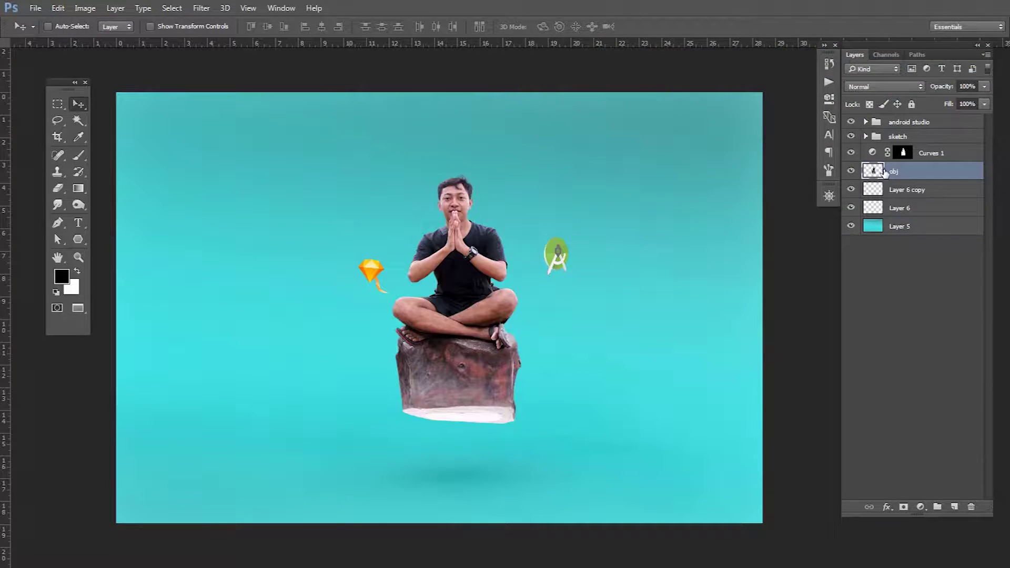
left_click(857, 171)
Step: Place the feather icon into the image and move its layer to the top
key("alt+Tab")
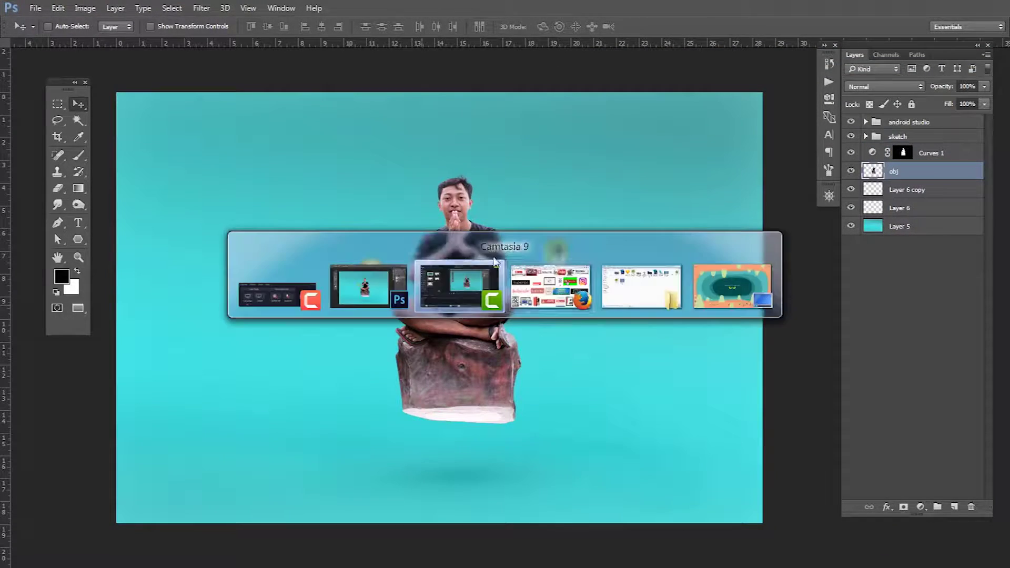
mouse_move(755, 102)
left_mouse_down()
mouse_move(337, 529)
mouse_move(457, 266)
mouse_move(456, 291)
mouse_move(527, 150)
left_mouse_up()
key("Return")
left_click_drag(874, 115, 874, 119)
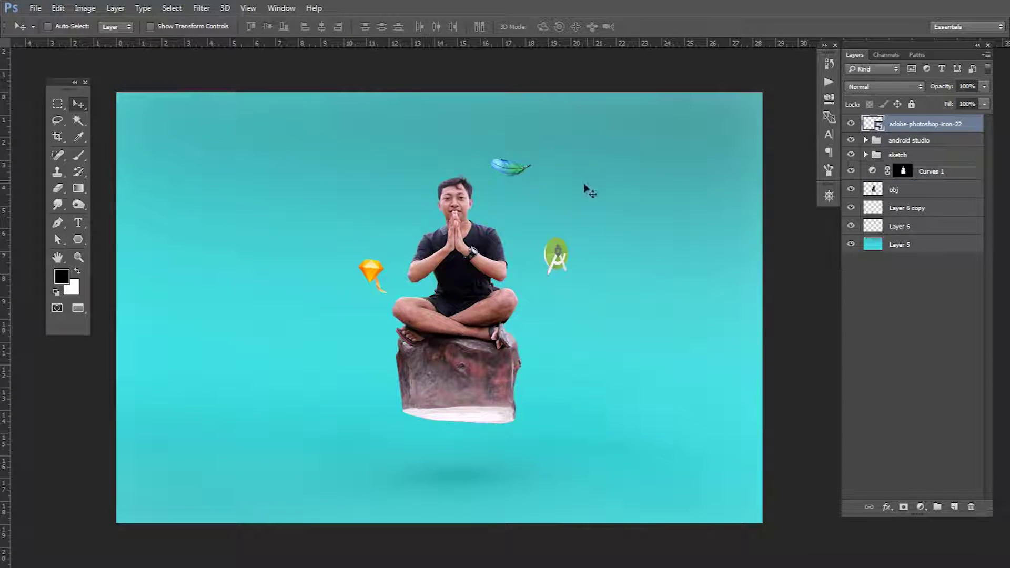
Step: Move the swoosh copy above the Android Studio group and warp its shape
left_click(865, 155)
left_click(896, 188)
left_click_drag(896, 189, 895, 133)
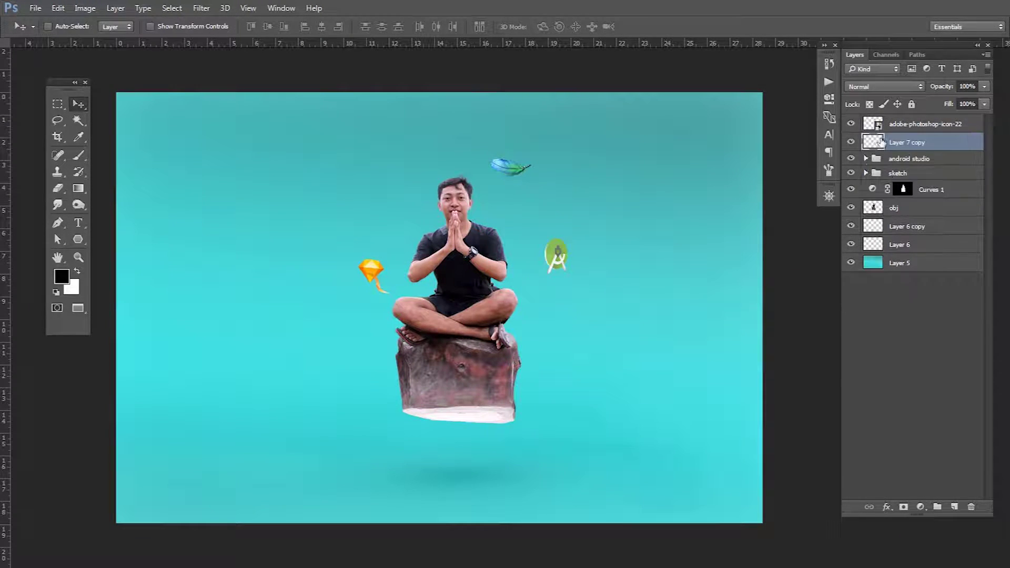
key("ctrl+t")
scroll(543, 200, "up", 4)
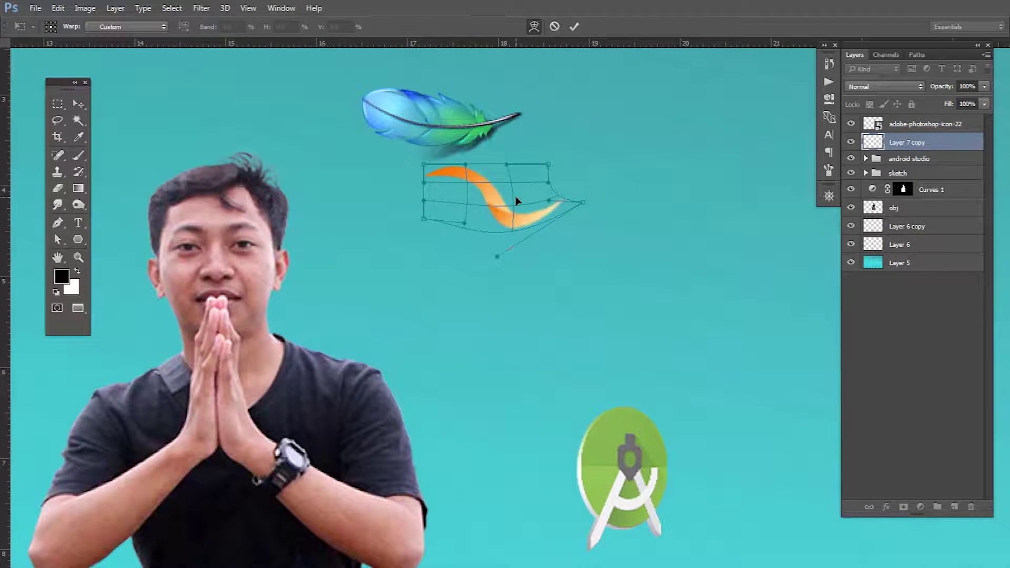
key("Return")
Step: Recolour the swooshes with Hue/Saturation: one blue, the lower one green, the upper one lighter
key("ctrl+u")
left_click_drag(834, 208, 814, 209)
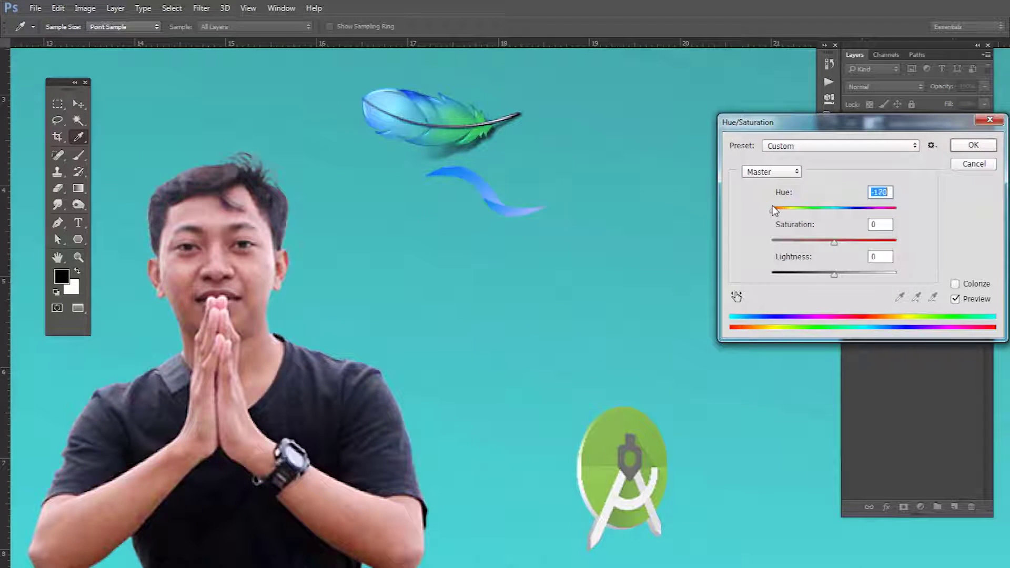
key("Return")
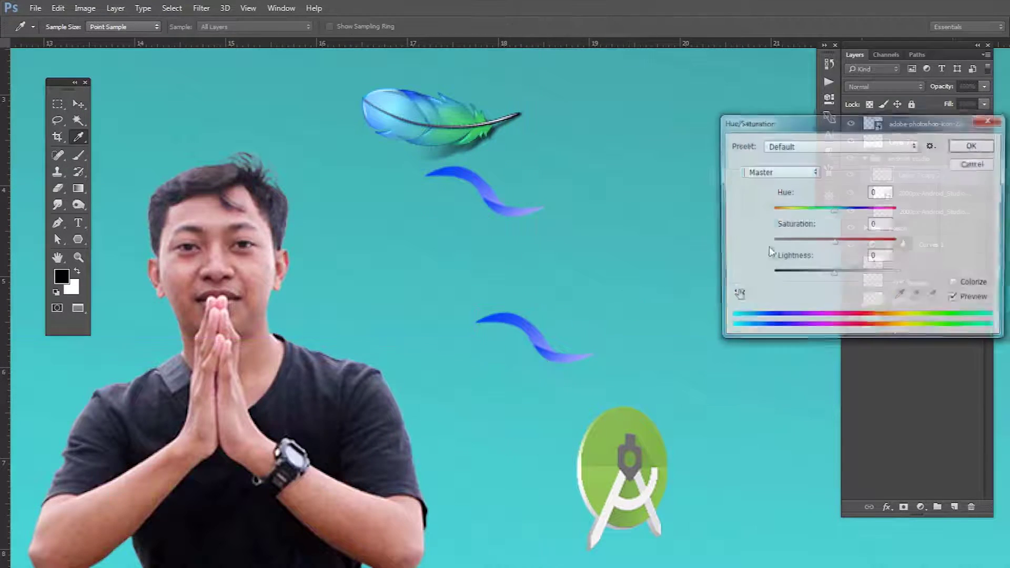
left_click_drag(833, 209, 818, 210)
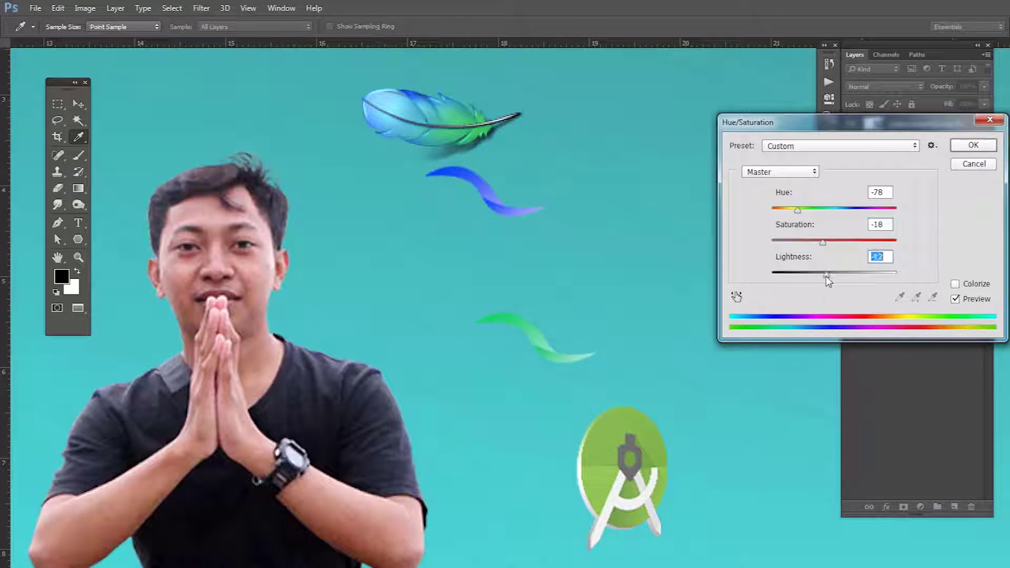
key("Return")
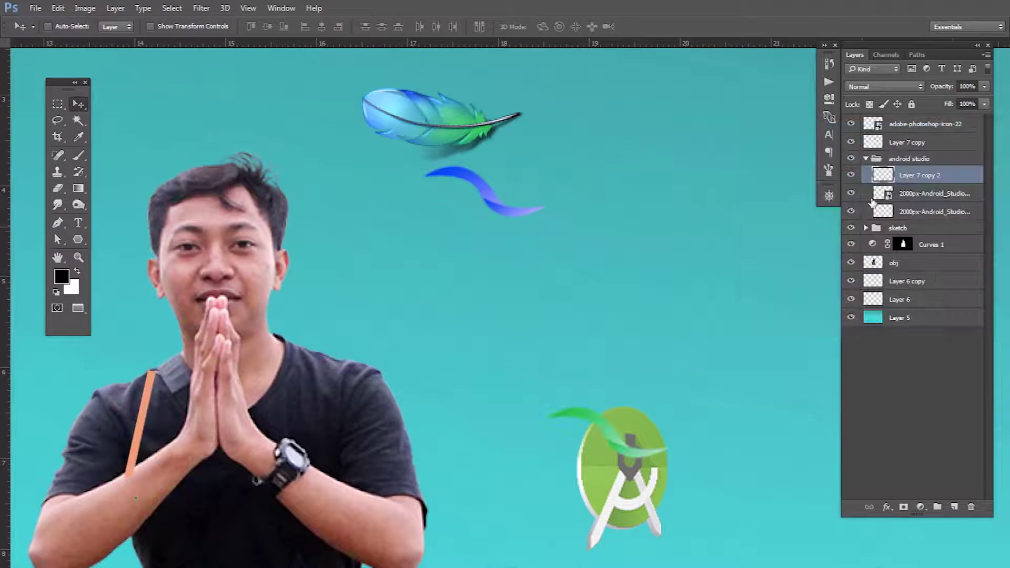
key("ctrl+u")
left_click_drag(833, 209, 822, 209)
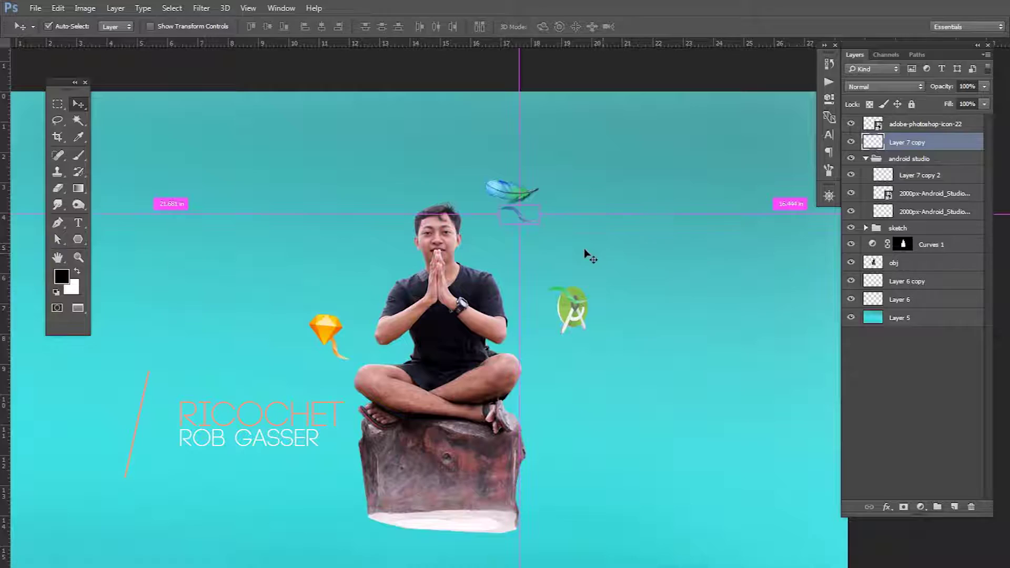
Step: Duplicate a swoosh to the right and erase its left part
key("ctrl+alt+t")
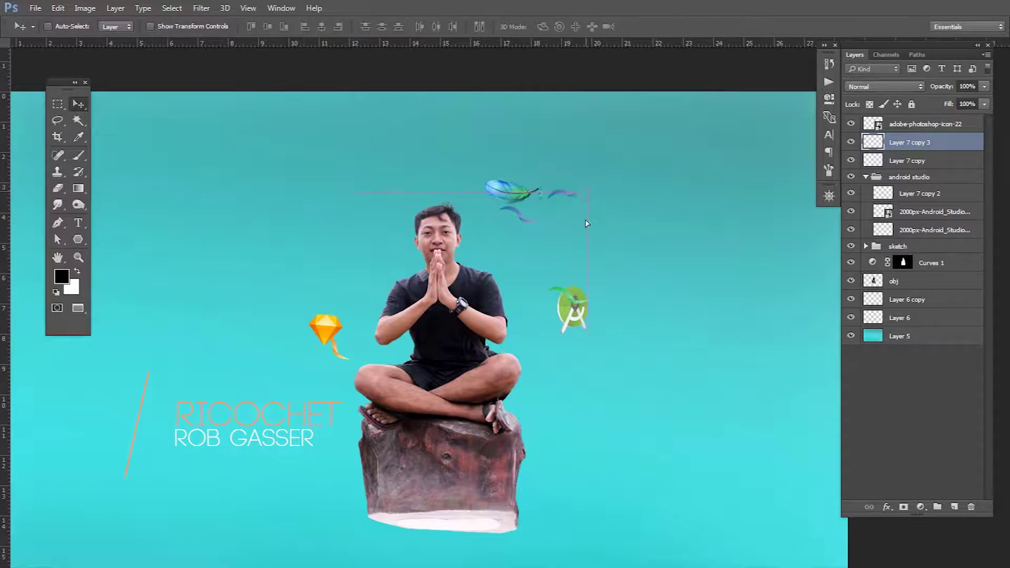
left_click_drag(521, 214, 592, 213)
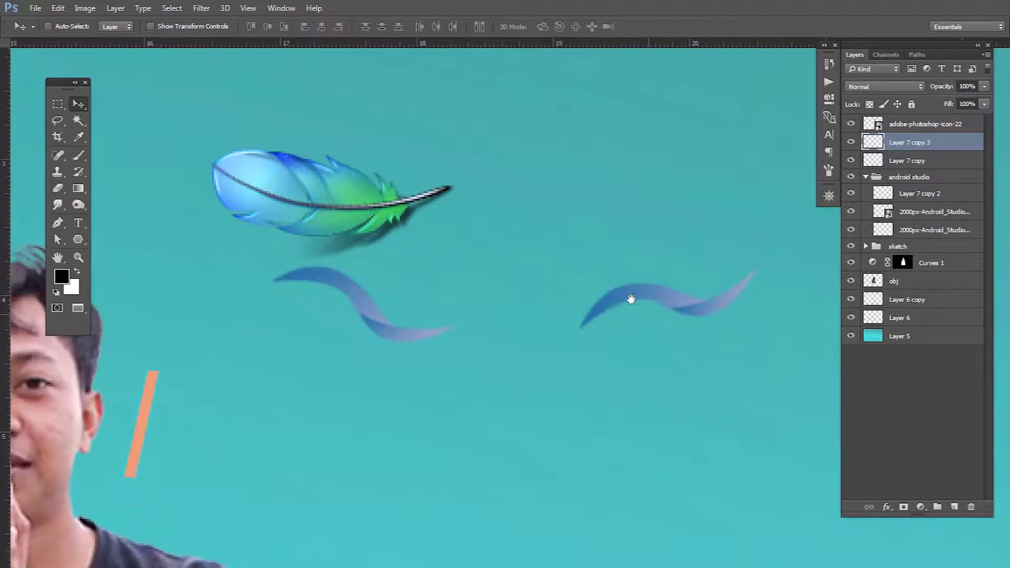
key("e")
left_click_drag(584, 315, 674, 310)
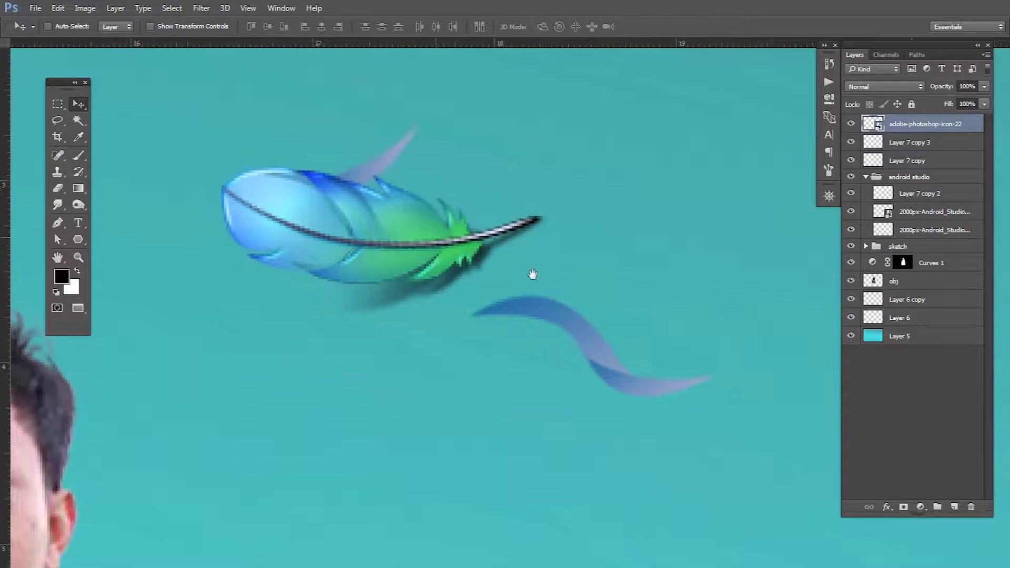
Step: Add a mask to the feather icon layer and pick a soft brush tip
left_click_drag(532, 274, 629, 311)
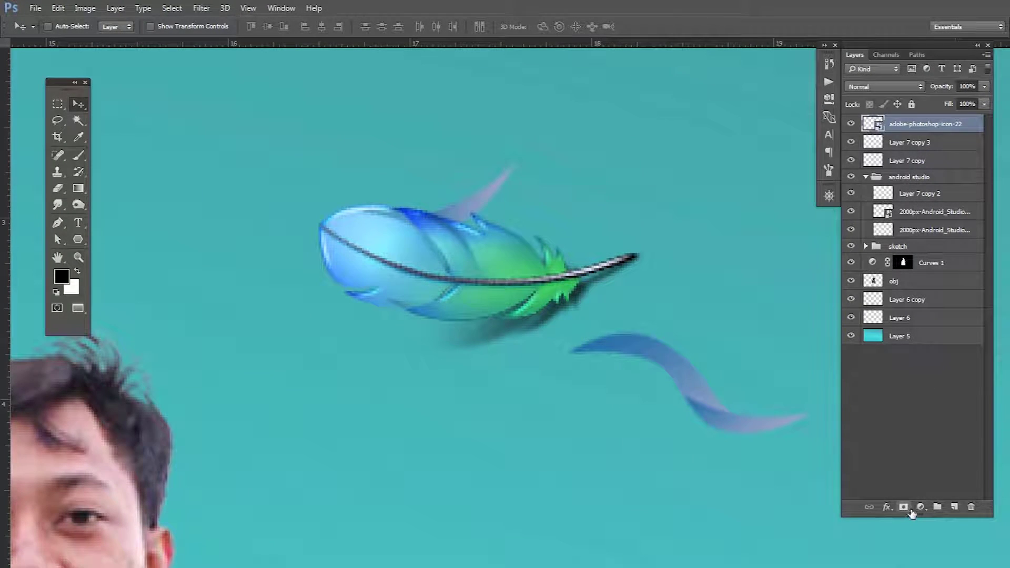
key("b")
right_click(526, 340)
Step: Position the ribbon trail pieces against and above the feather
key("Escape")
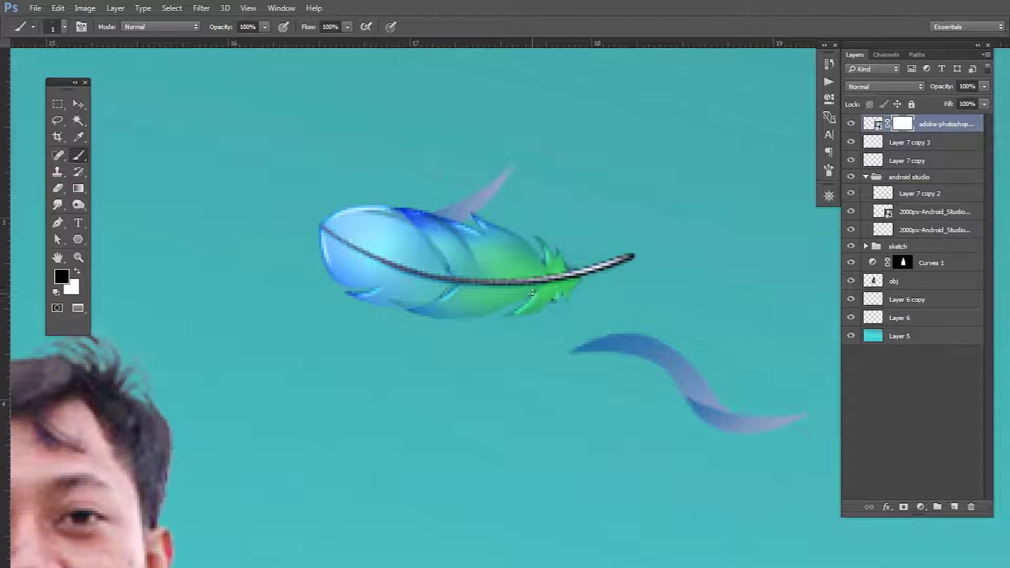
key("v")
left_click(513, 298, "ctrl")
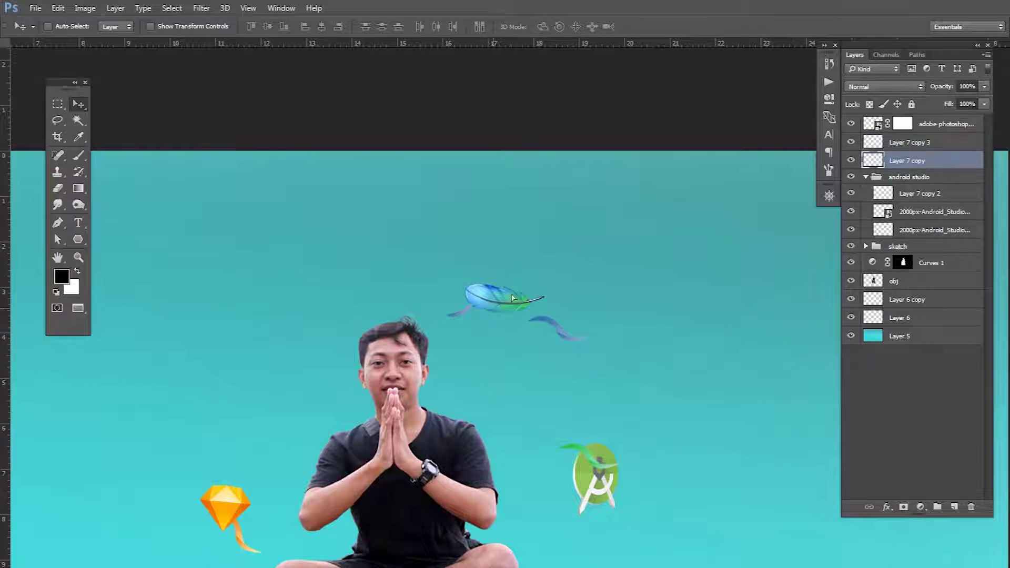
left_click_drag(512, 298, 672, 229)
left_click_drag(911, 118, 911, 122)
left_click_drag(542, 188, 539, 202)
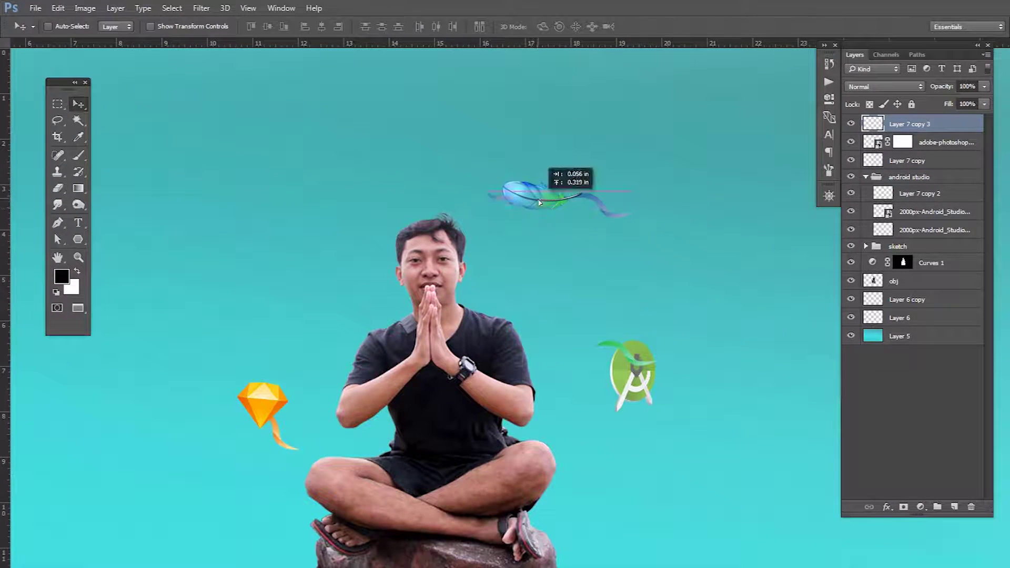
Step: Merge the two Android logo layers and rotate the logo slightly
left_click(910, 212)
left_click(909, 230, "shift")
key("ctrl+e")
key("ctrl+t")
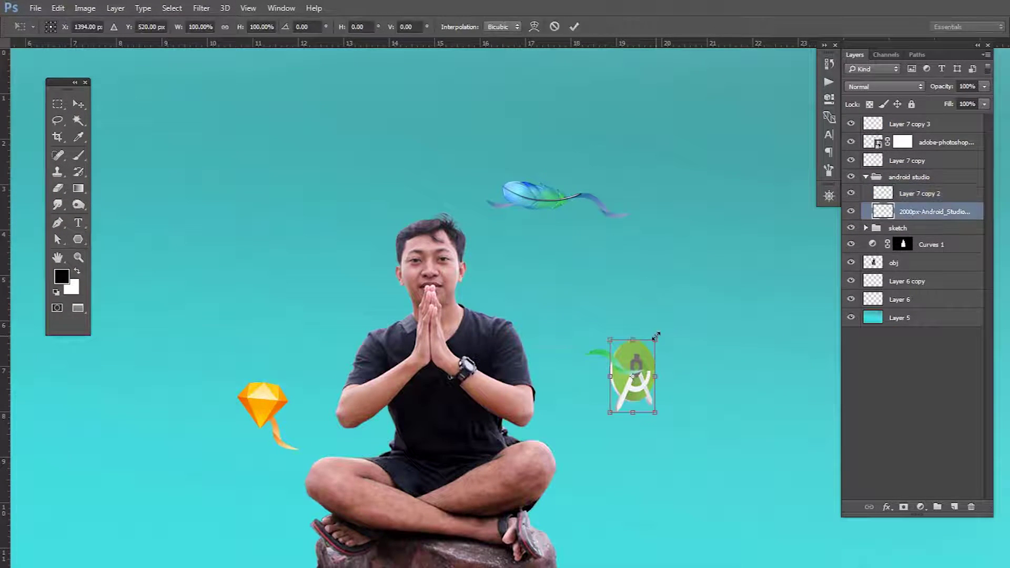
key("Return")
left_click_drag(660, 389, 678, 363)
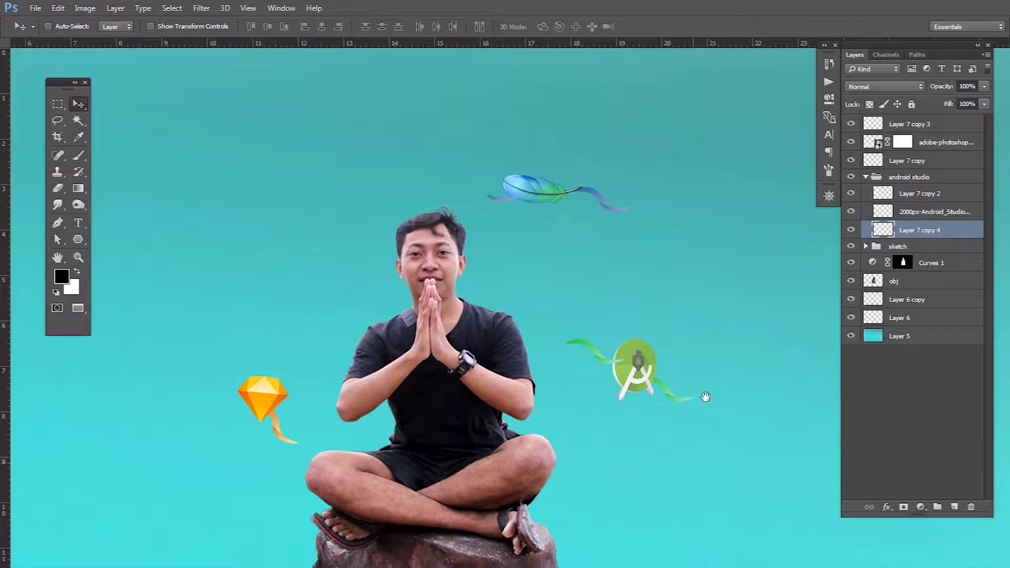
Step: Duplicate the green trail for the logo's other side and lasso the part to trim
key("ctrl+t")
key("Return")
left_click_drag(626, 202, 636, 209)
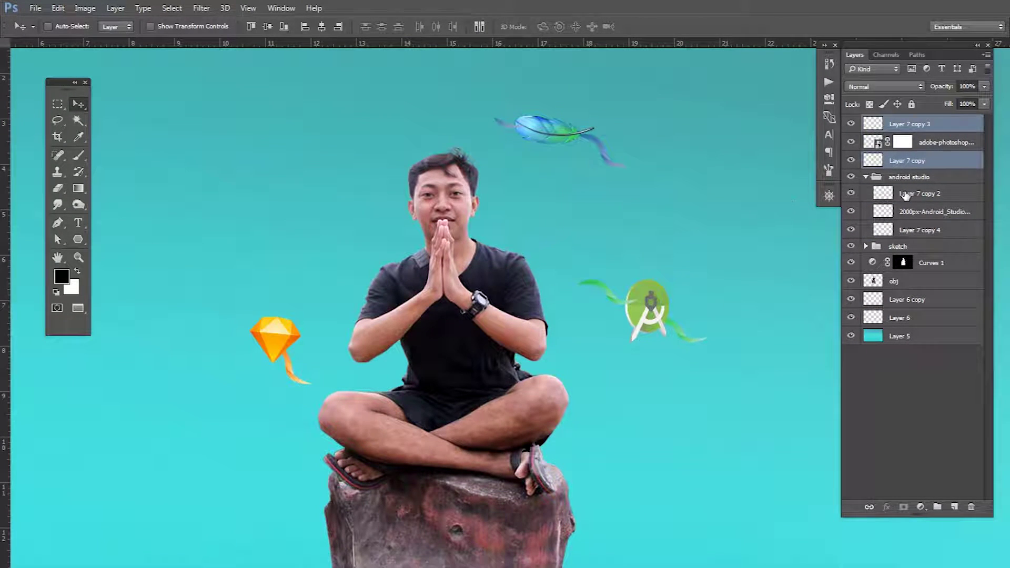
left_click(905, 211)
left_click(910, 230)
scroll(710, 321, "up", 4)
key("l")
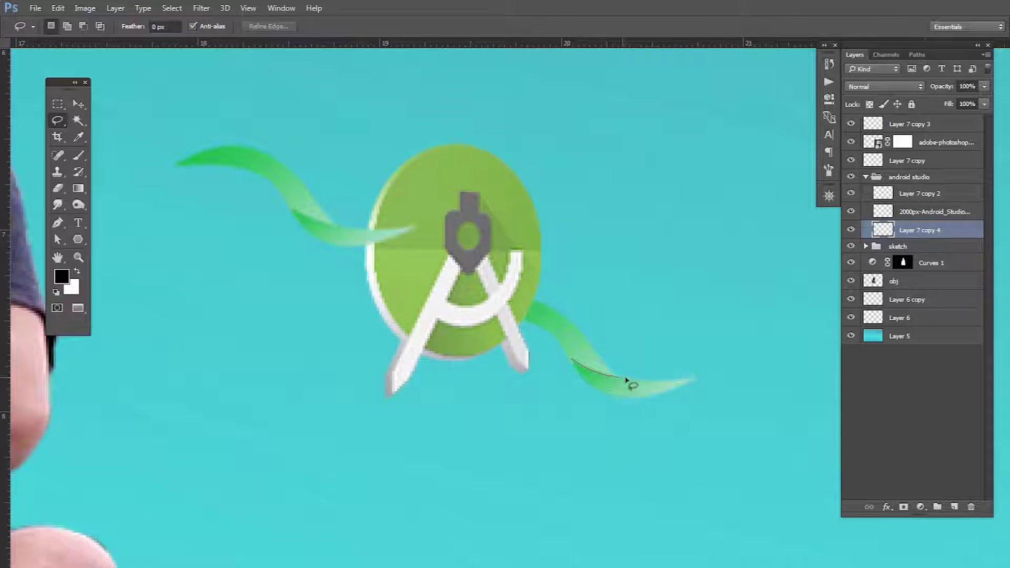
left_click_drag(631, 385, 597, 383)
Step: Group the feather icon and its ribbon layers together
key("v")
scroll(647, 394, "down", 4)
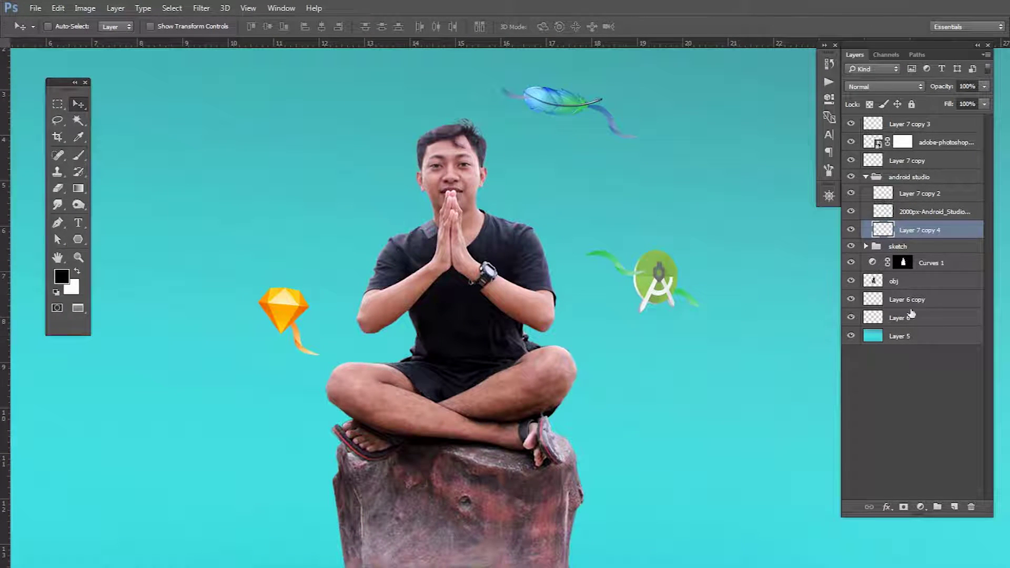
left_click(910, 160)
left_click(907, 123, "shift")
key("ctrl+g")
Step: Move the orange tail beside the diamond and stack its layer above the diamond
left_click(865, 151)
left_click_drag(307, 342, 314, 335)
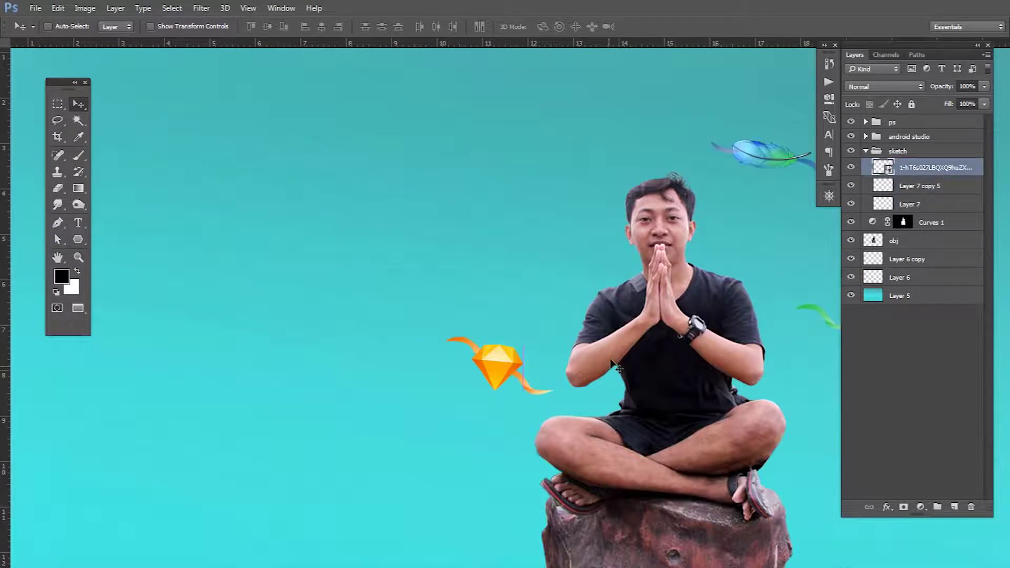
left_click(911, 204)
left_click_drag(911, 204, 912, 167)
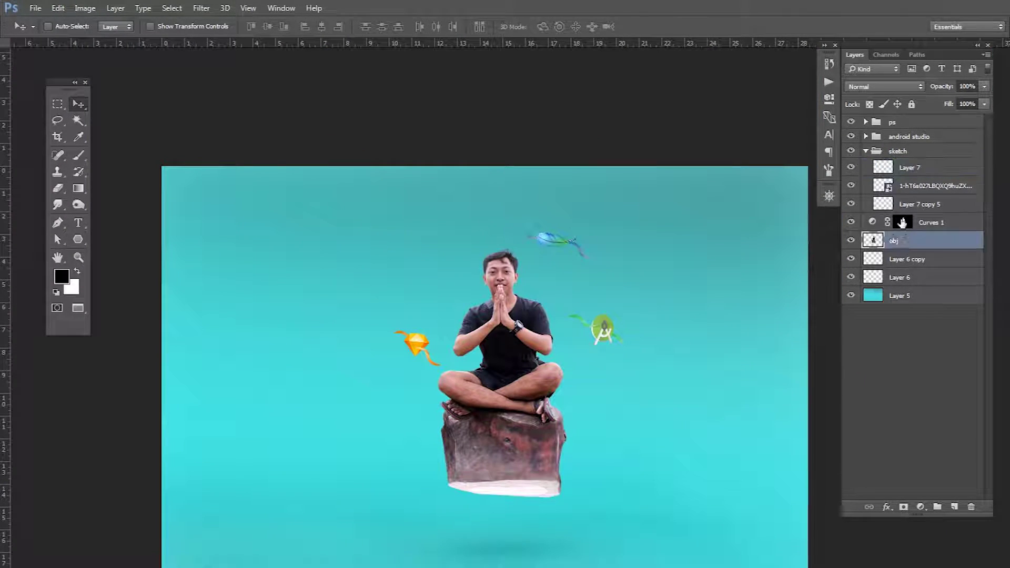
double_click(903, 223)
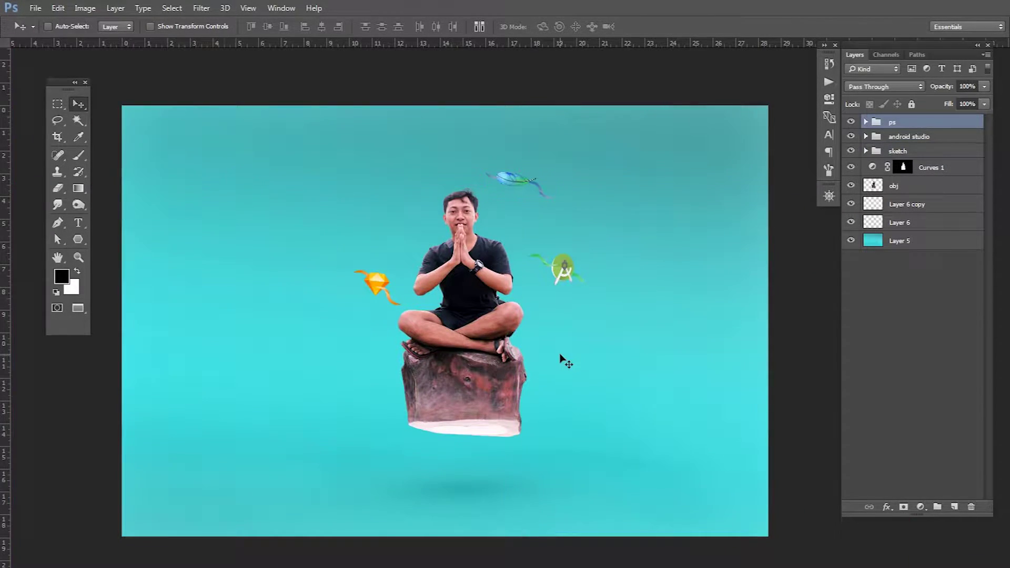
Step: Place the penningtonPoint1.jpg rockfall photo, shrink it, lower its opacity, and position it over the rock's right side
key("alt+Tab")
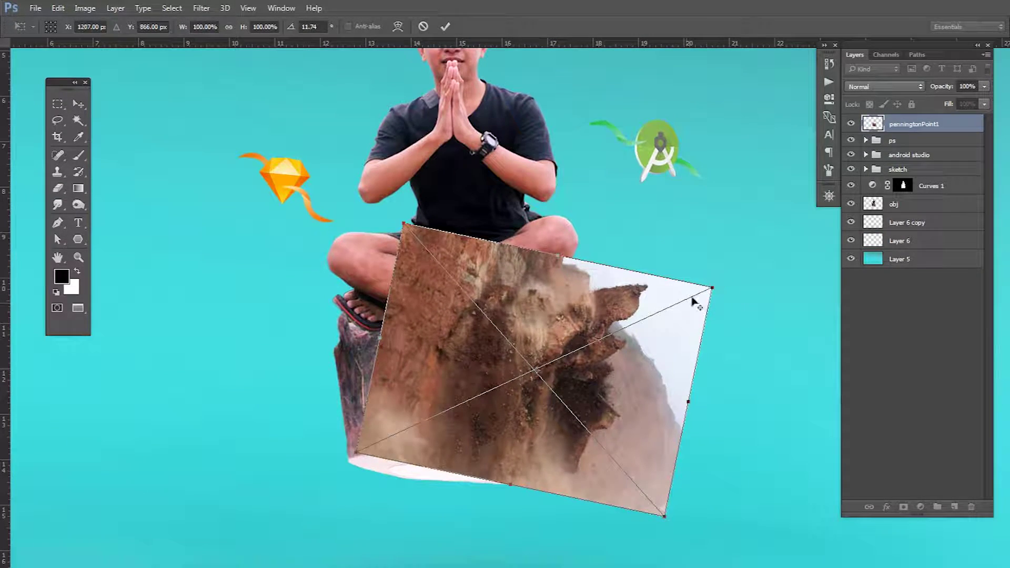
left_click_drag(692, 301, 604, 389)
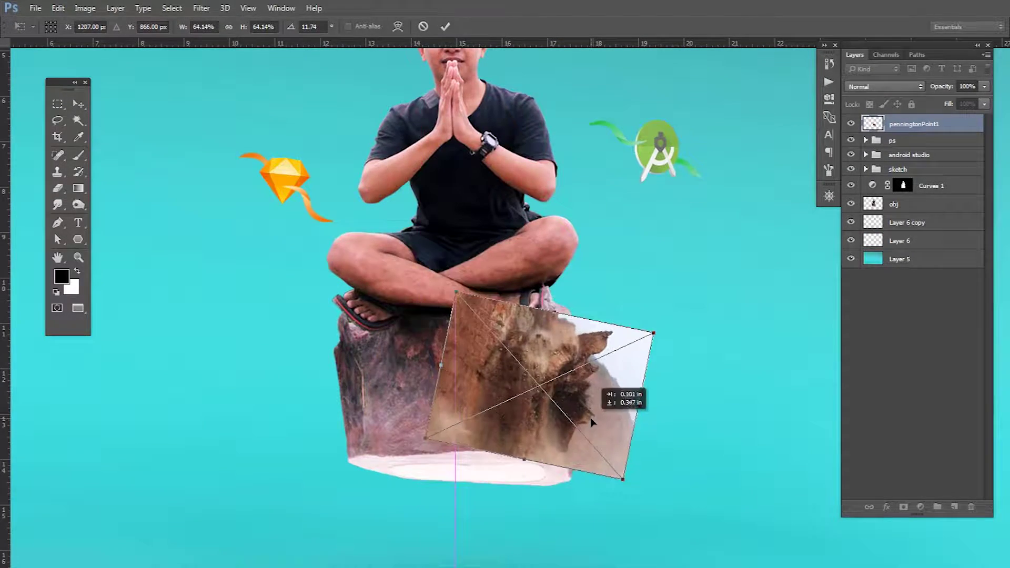
key("Return")
key("4")
key("3")
mouse_move(631, 347)
left_mouse_down()
mouse_move(678, 371)
mouse_move(538, 421)
left_mouse_up()
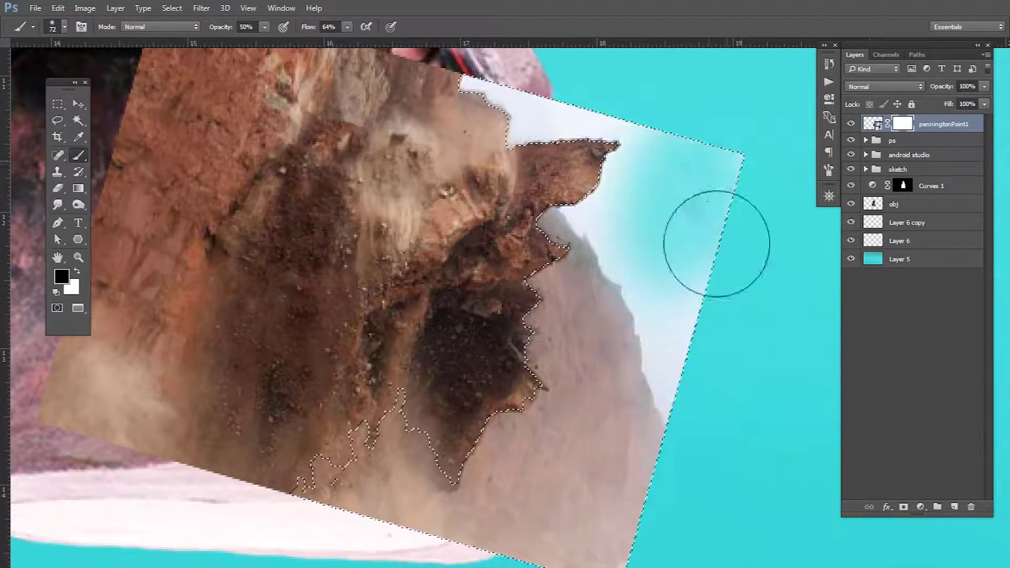
Step: Paint out the photo's sky and fade its top and bottom edges into the rock
mouse_move(716, 243)
left_mouse_down()
mouse_move(553, 484)
mouse_move(315, 534)
left_mouse_up()
scroll(315, 535, "down", 1)
scroll(586, 496, "down", 1)
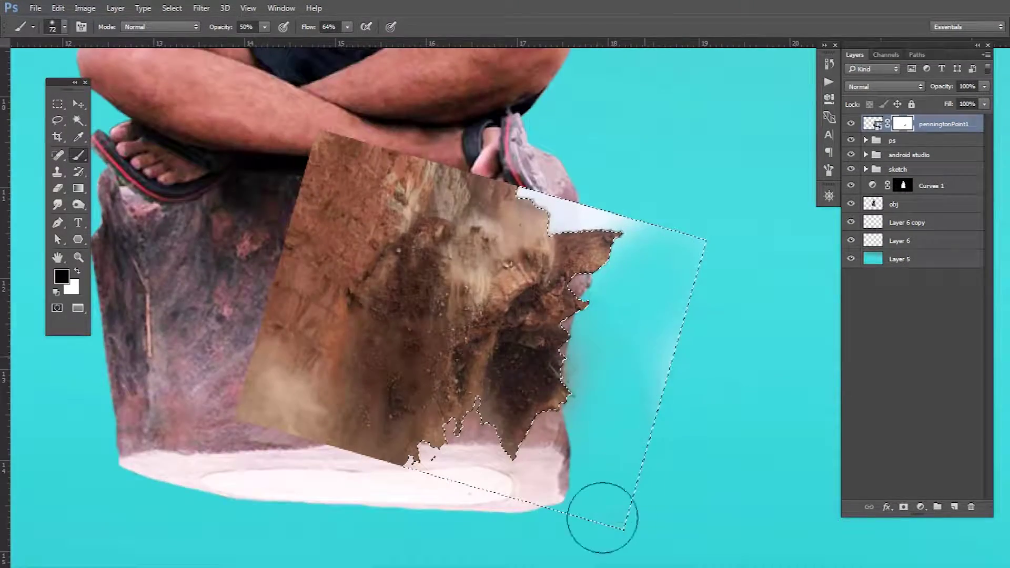
mouse_move(602, 518)
left_mouse_down()
mouse_move(613, 428)
mouse_move(547, 198)
mouse_move(575, 198)
mouse_move(615, 503)
left_mouse_up()
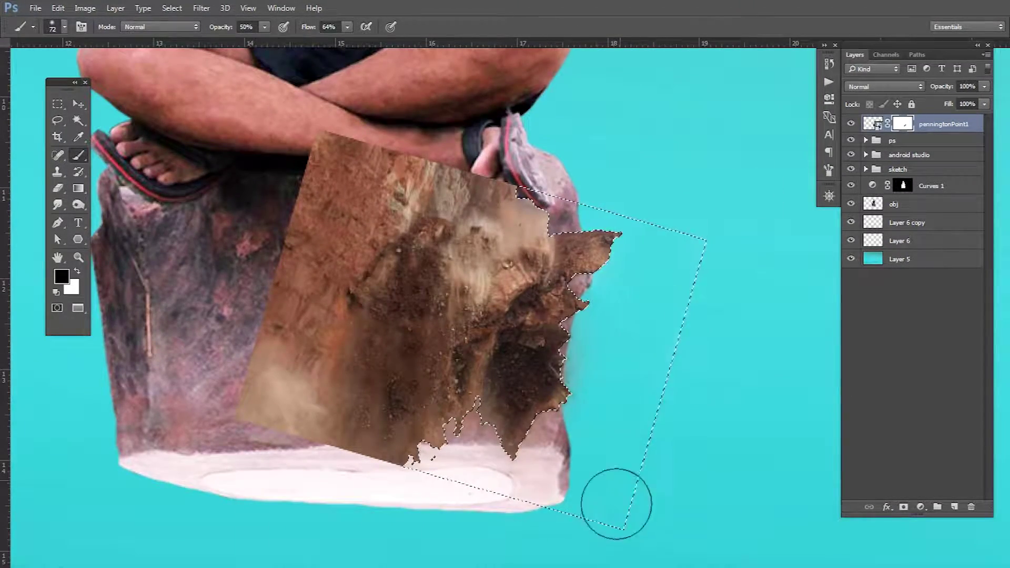
key("ctrl+d")
mouse_move(305, 247)
left_mouse_down()
mouse_move(420, 158)
mouse_move(373, 177)
mouse_move(526, 184)
left_mouse_up()
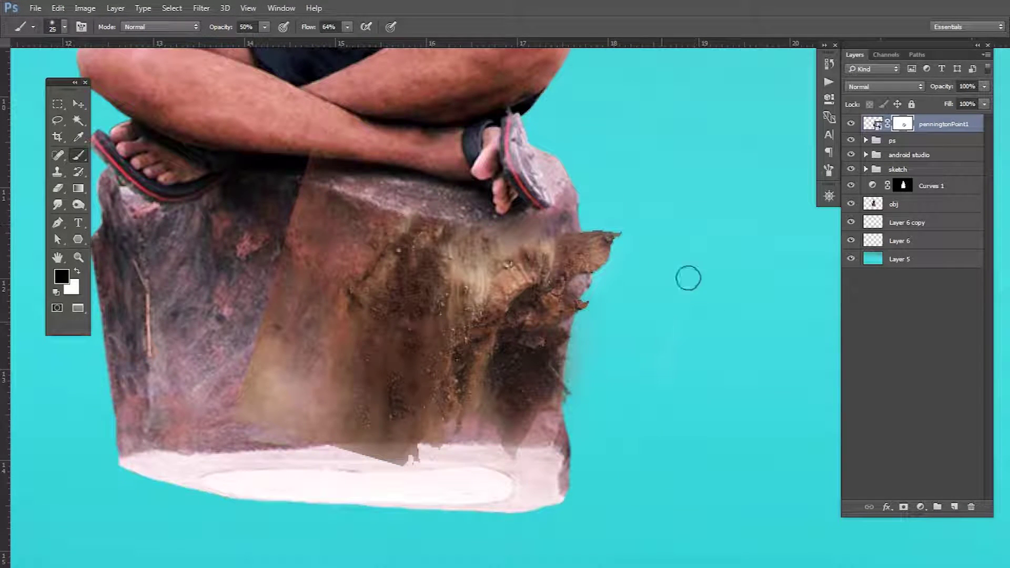
left_click_drag(400, 462, 329, 159)
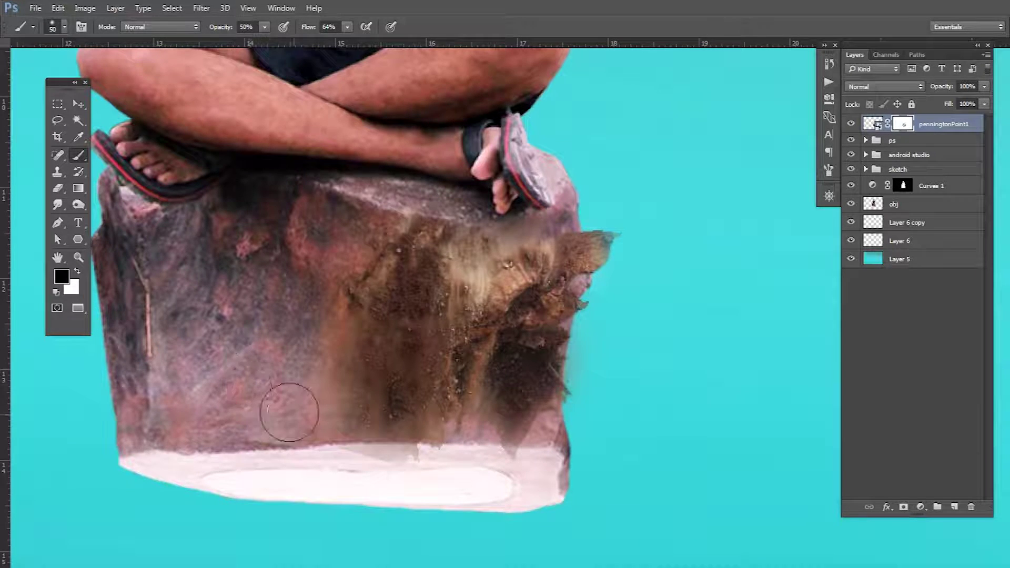
left_click_drag(369, 476, 453, 480)
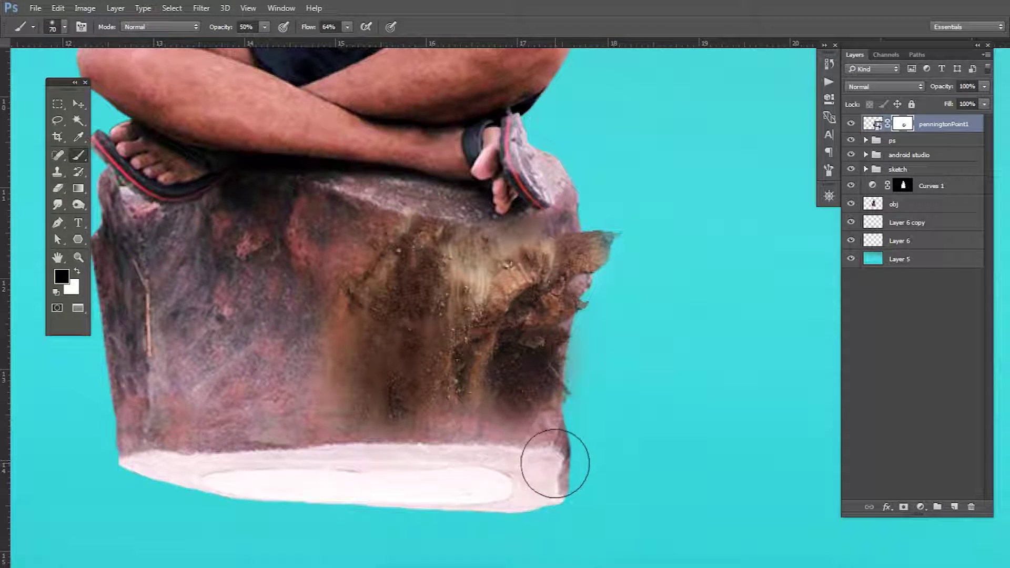
Step: Tint the texture reddish with Hue/Saturation, move it below Curves, and reduce its saturation and lightness
key("ctrl+u")
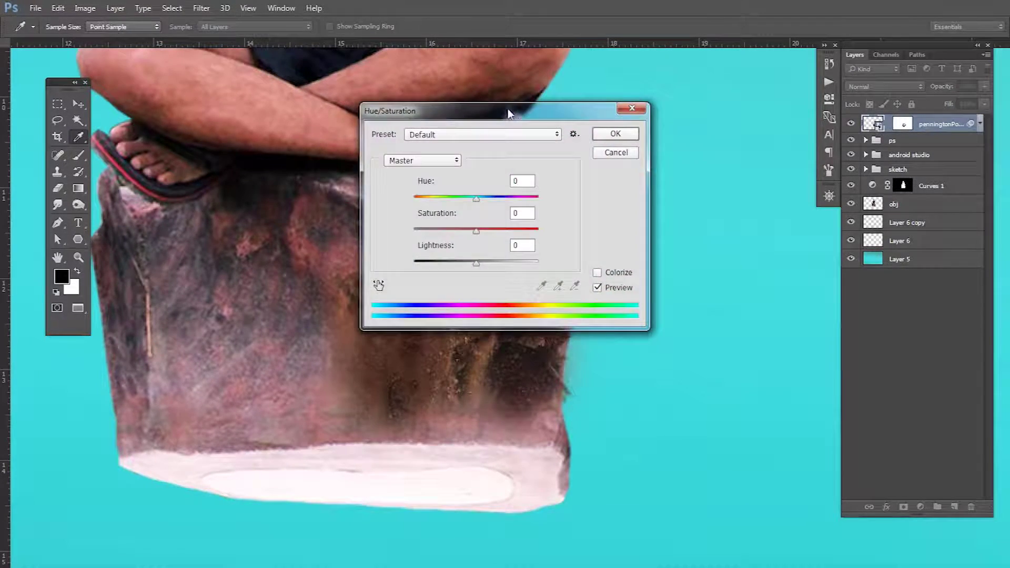
left_click_drag(510, 108, 815, 72)
mouse_move(780, 155)
left_mouse_down()
mouse_move(769, 157)
mouse_move(785, 220)
left_mouse_up()
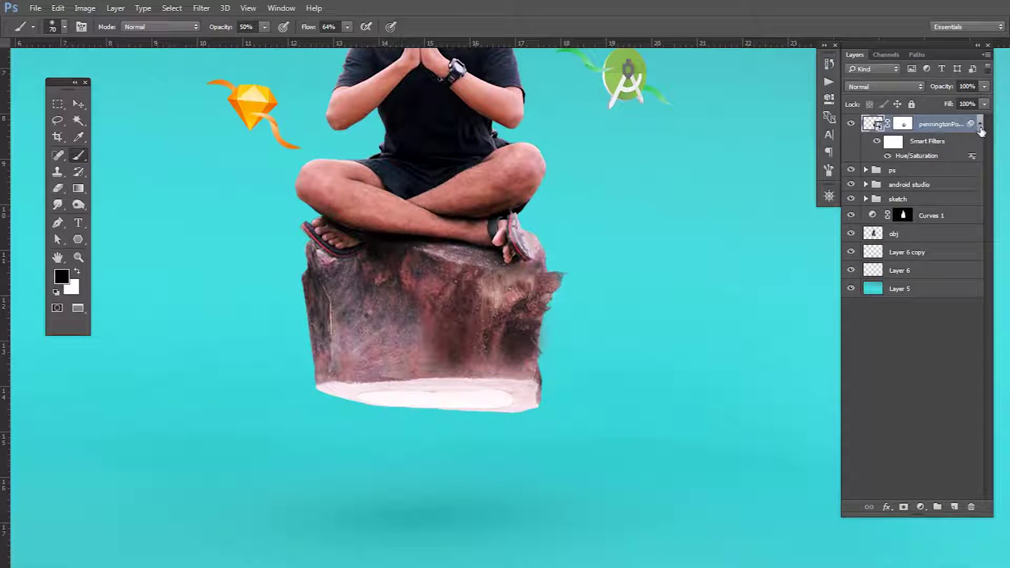
left_click_drag(980, 130, 876, 207)
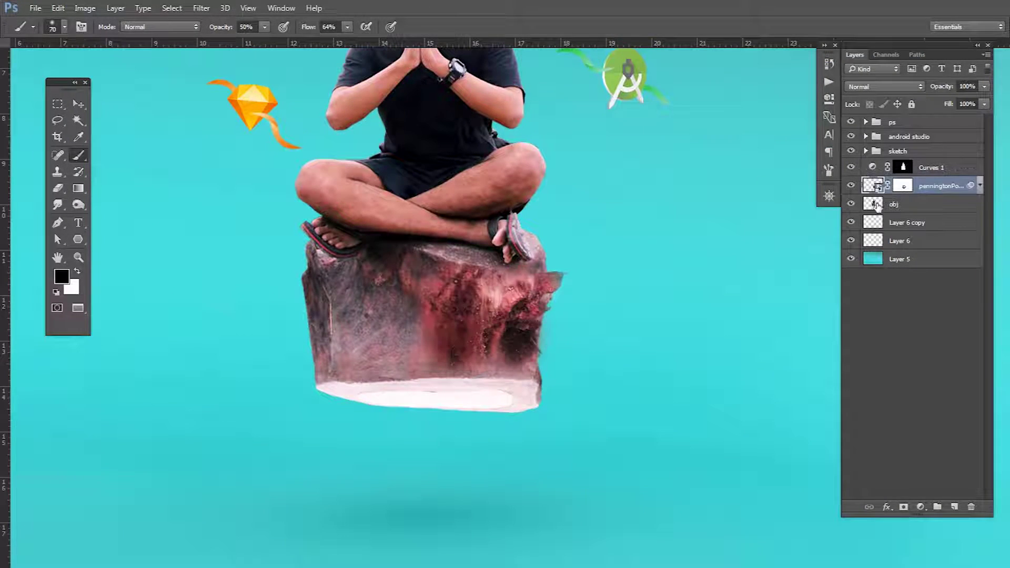
left_click(981, 186)
double_click(906, 221)
left_click_drag(785, 220, 782, 220)
left_click_drag(775, 187, 776, 189)
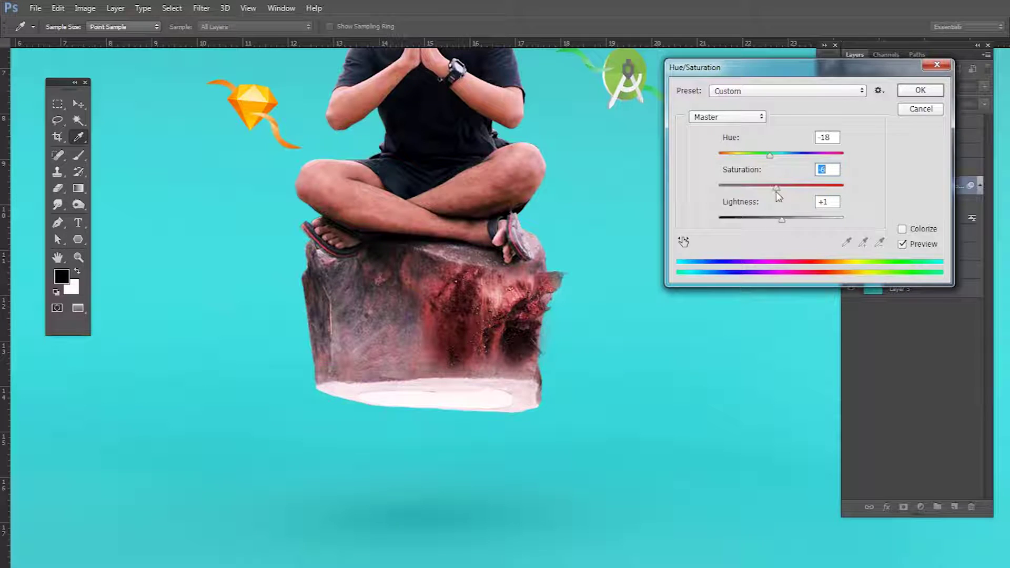
key("Return")
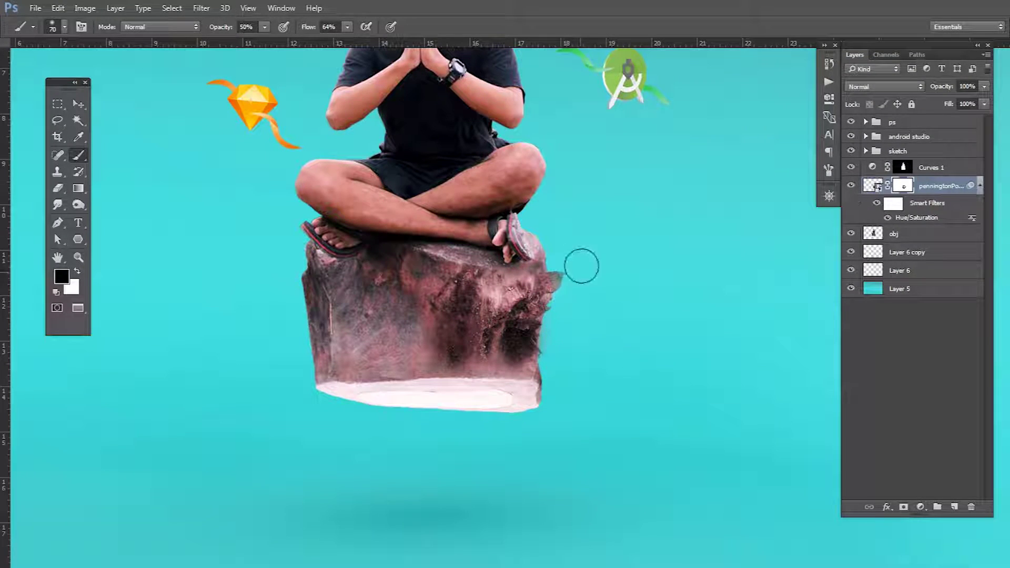
Step: Select the leftover light area and set up a white brush with a new tip
scroll(582, 266, "up", 5)
key("w")
left_click(899, 187, "ctrl")
key("b")
key("x")
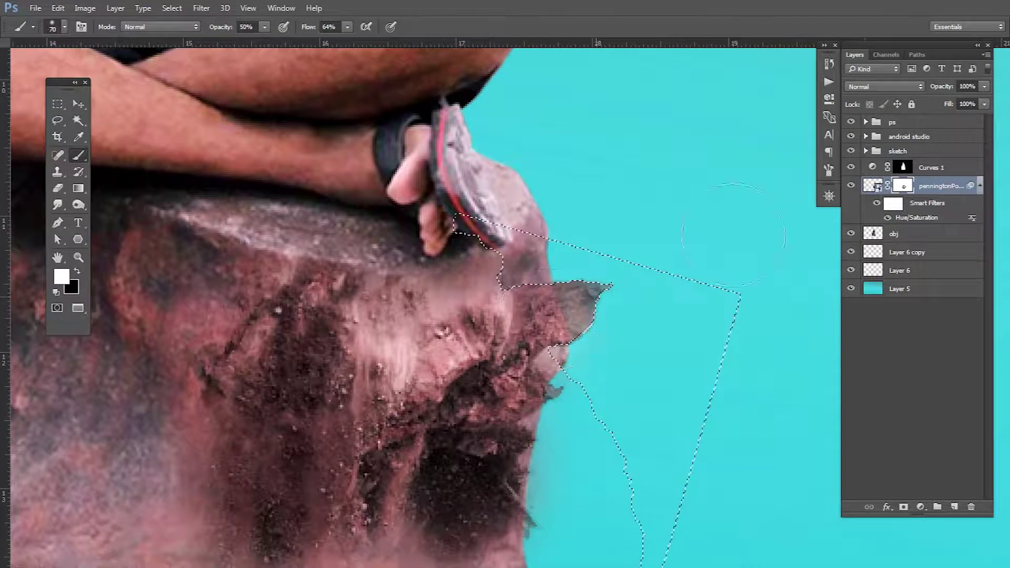
key("ctrl+d")
right_click(575, 283)
double_click(621, 379)
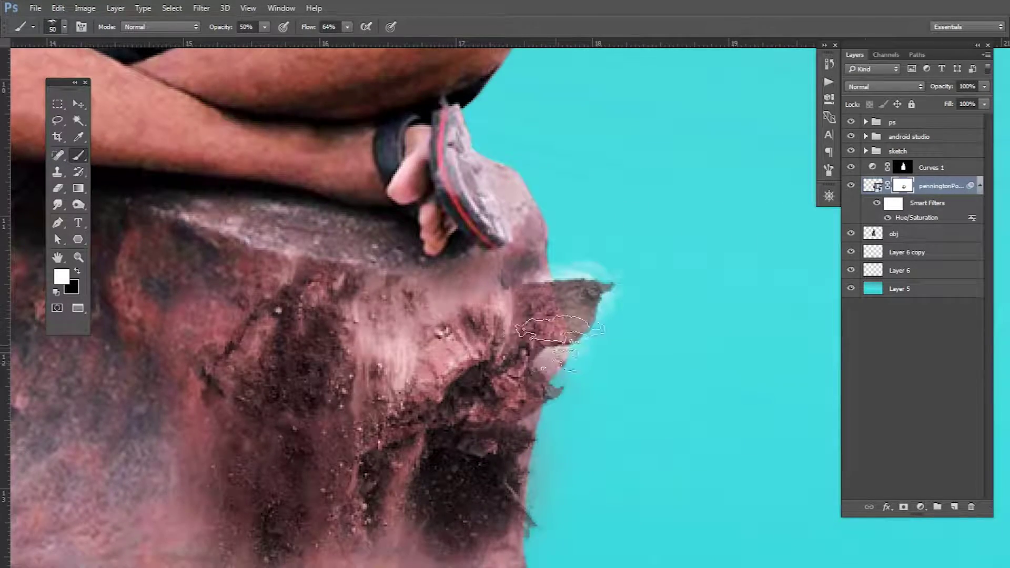
Step: Add a new empty layer above the texture
scroll(560, 342, "down", 5)
scroll(547, 340, "up", 1)
key("ctrl+shift+alt+n")
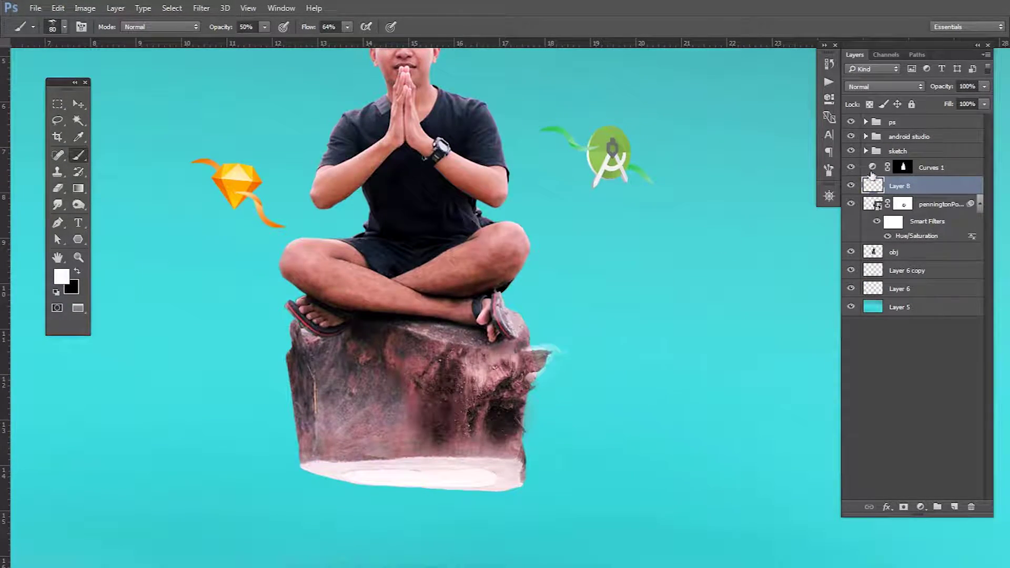
Step: Add an empty layer above Curves and choose an enlarged scattered brush tip
left_click(872, 175)
key("ctrl+shift+alt+n")
key("bracketright")
key("bracketright")
key("bracketright")
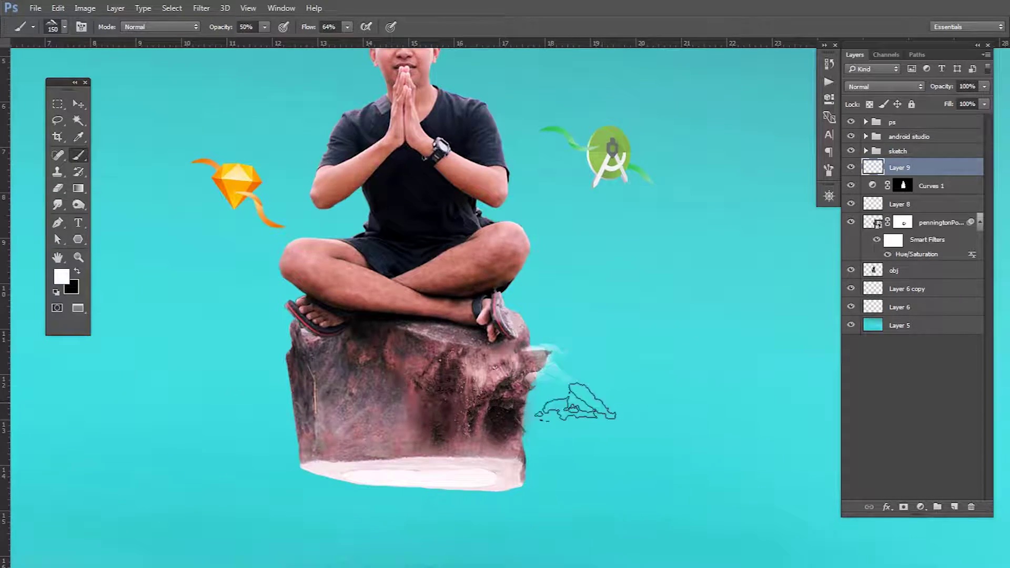
right_click(597, 284)
double_click(621, 463)
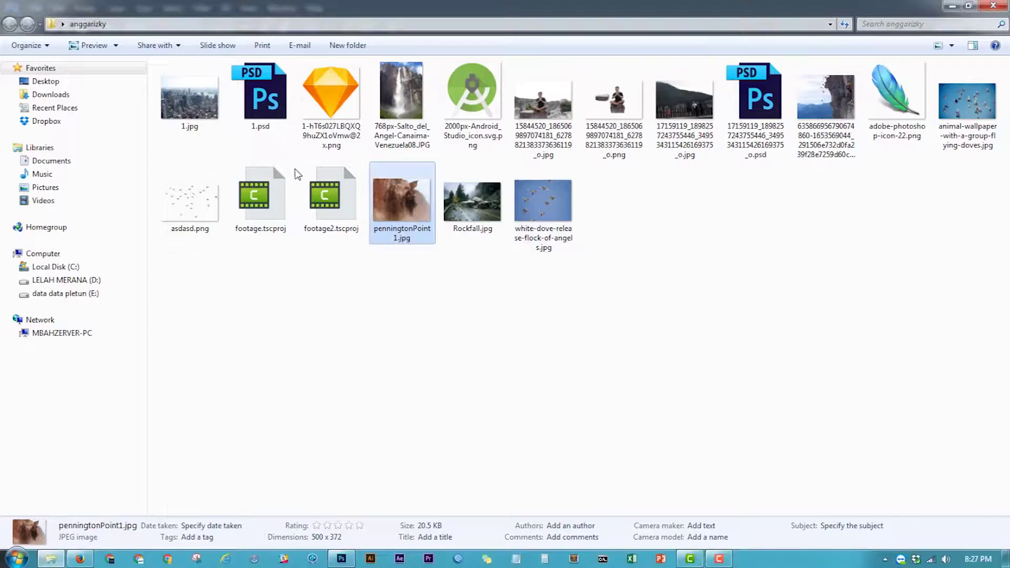
Step: Place the cliff photo at the rock's lower left, mask it, and lasso away its sky
mouse_move(509, 306)
left_mouse_down()
mouse_move(287, 400)
mouse_move(292, 427)
left_mouse_up()
key("Return")
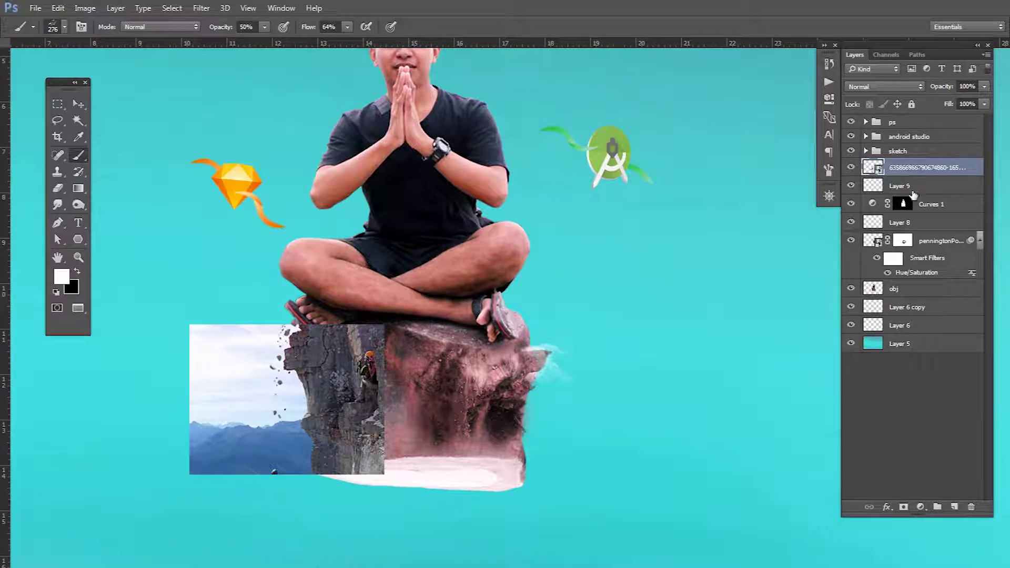
left_click(903, 506)
key("l")
key("Delete")
scroll(292, 427, "up", 5)
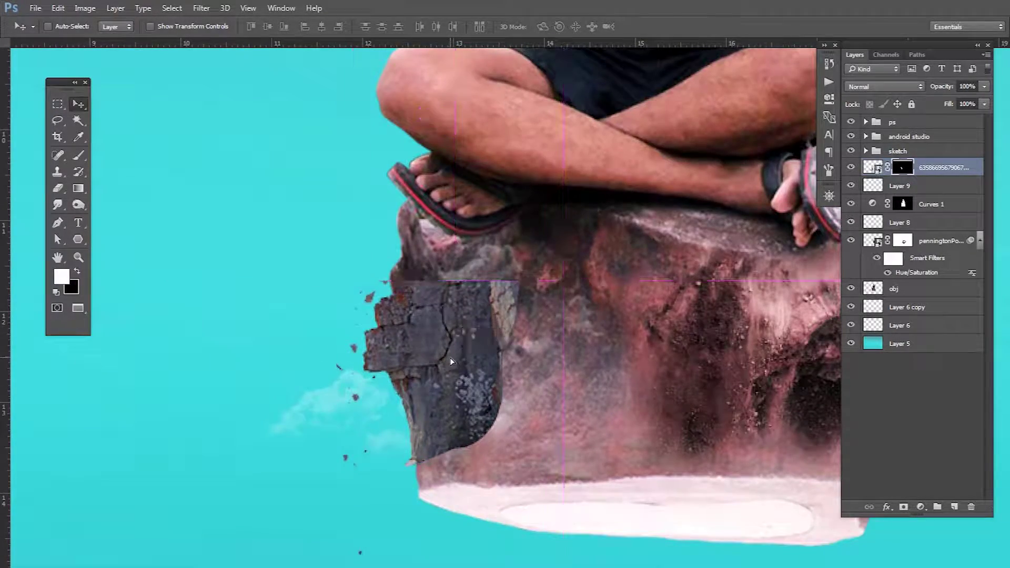
Step: Warp the cliff piece to fit the rock's contour and commit it
key("ctrl+t")
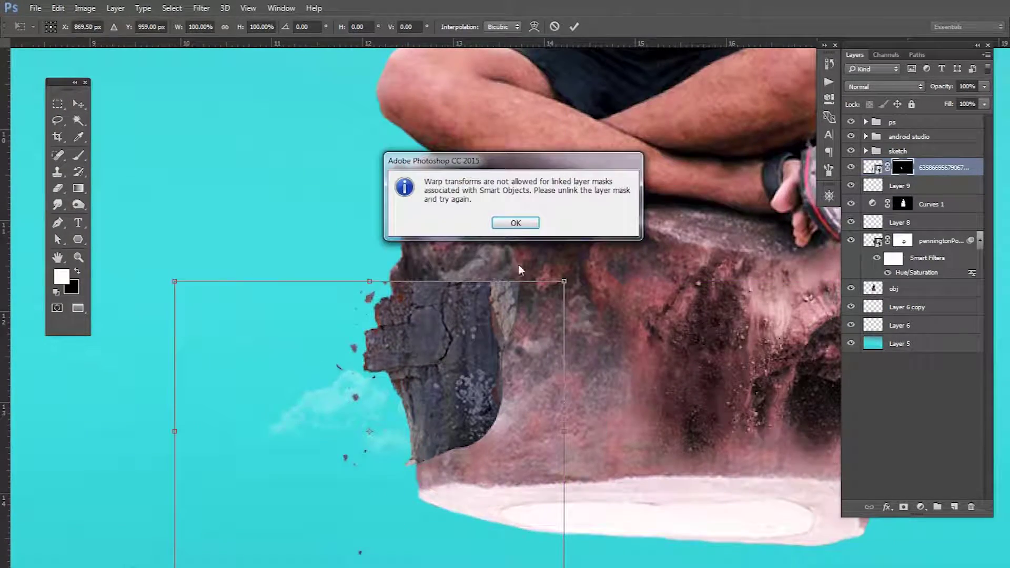
left_click(519, 257)
right_click(873, 167)
right_click(429, 150)
left_click(463, 266)
left_click(516, 223)
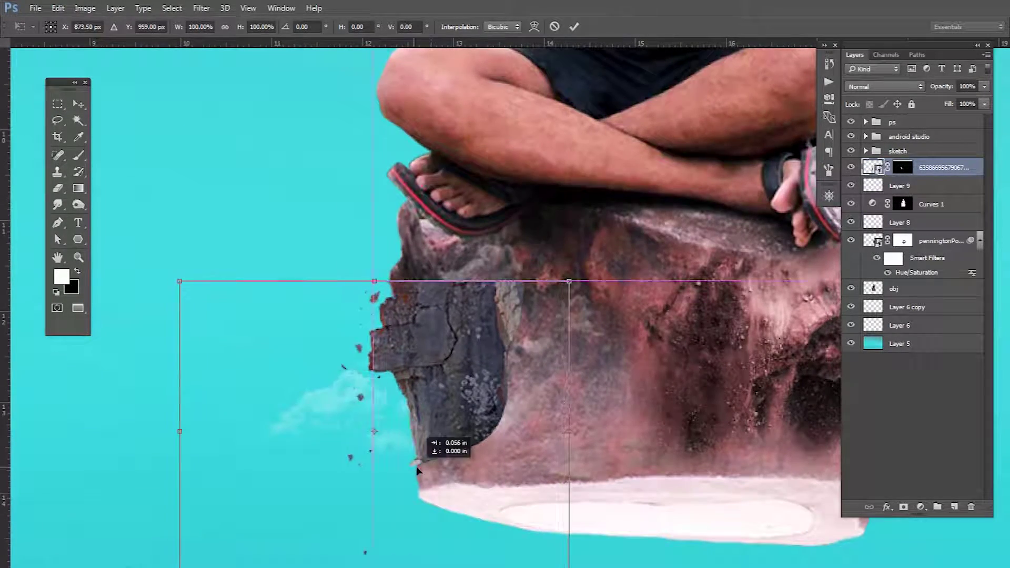
key("Escape")
right_click(926, 167)
left_click(699, 290)
key("ctrl+t")
left_click(419, 316)
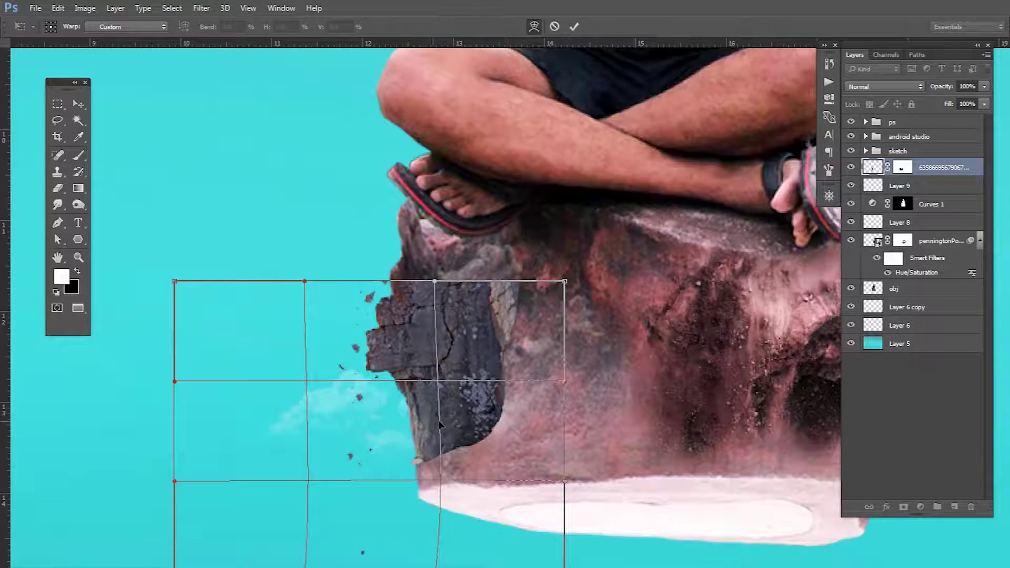
key("Return")
Step: Choose a large textured brush tip for blending the cliff mask
key("b")
right_click(386, 353)
left_click(229, 367)
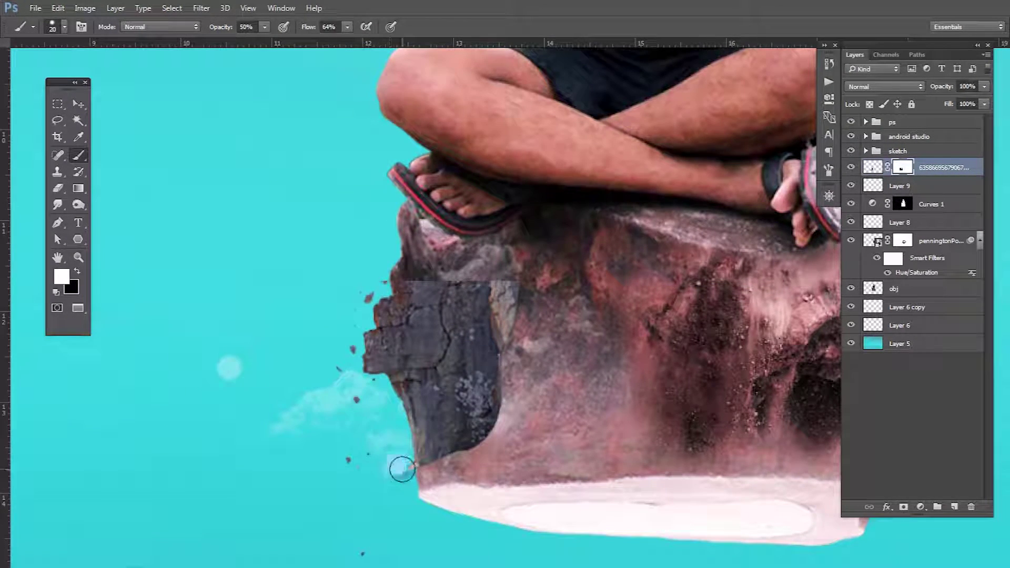
right_click(466, 472)
left_click(552, 399)
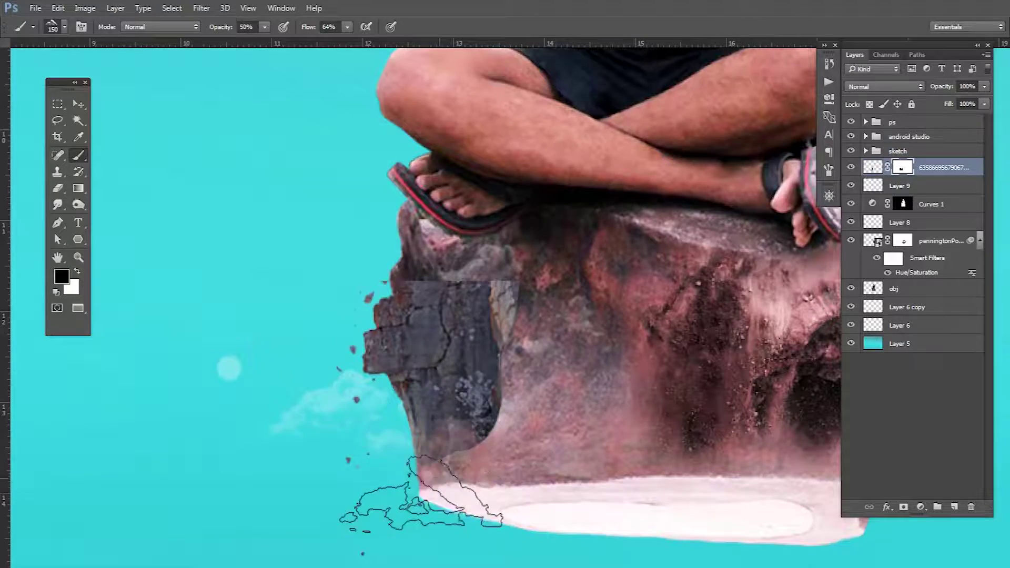
right_click(521, 266)
double_click(526, 342)
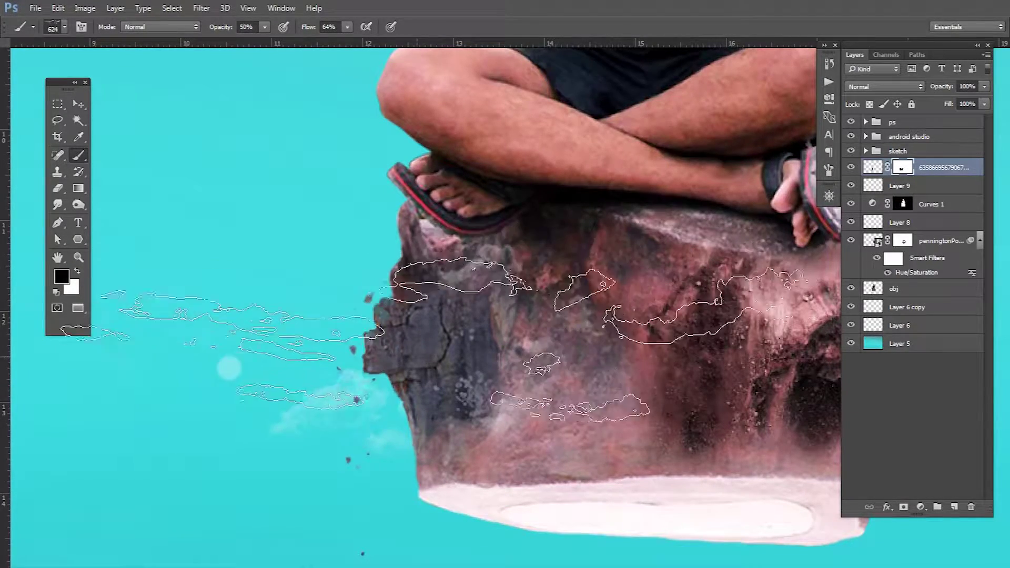
Step: Swap colours and adjust the strength of the rock's Hue/Saturation tint
left_click(78, 104)
key("x")
double_click(916, 273)
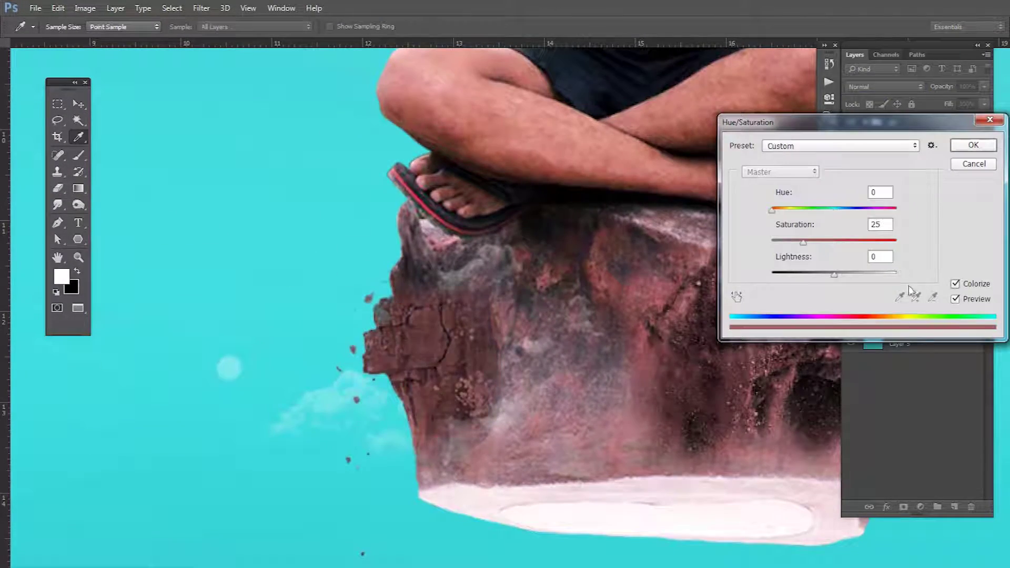
left_click_drag(834, 274, 837, 274)
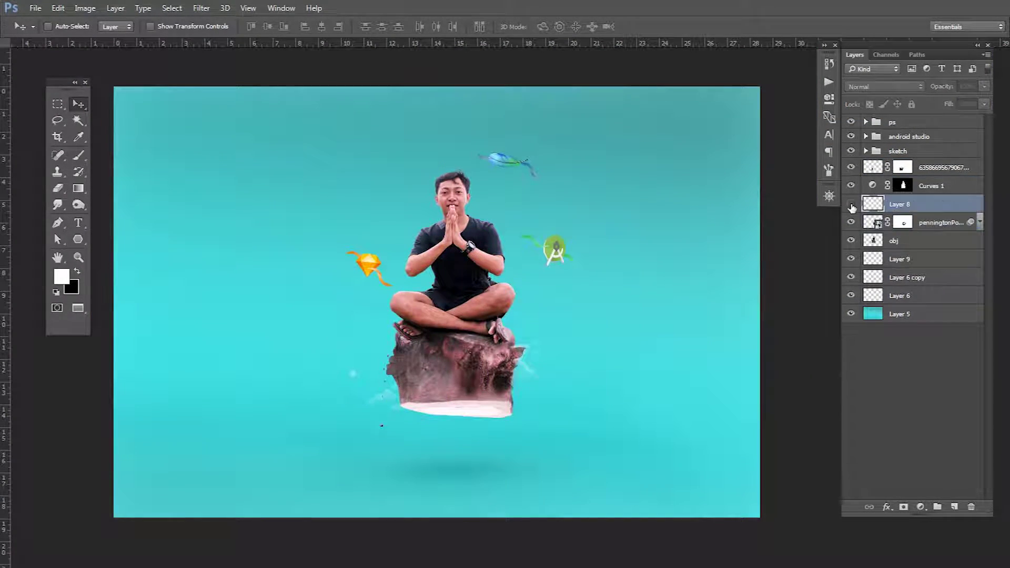
Step: Move Layer 8 below the rock, group the two shadow layers as 'shadow', and rename Layer 8 'cloud1'
left_click_drag(882, 209, 882, 232)
left_click(899, 259)
left_click(900, 277, "shift")
key("ctrl+g")
double_click(900, 257)
type("shadow")
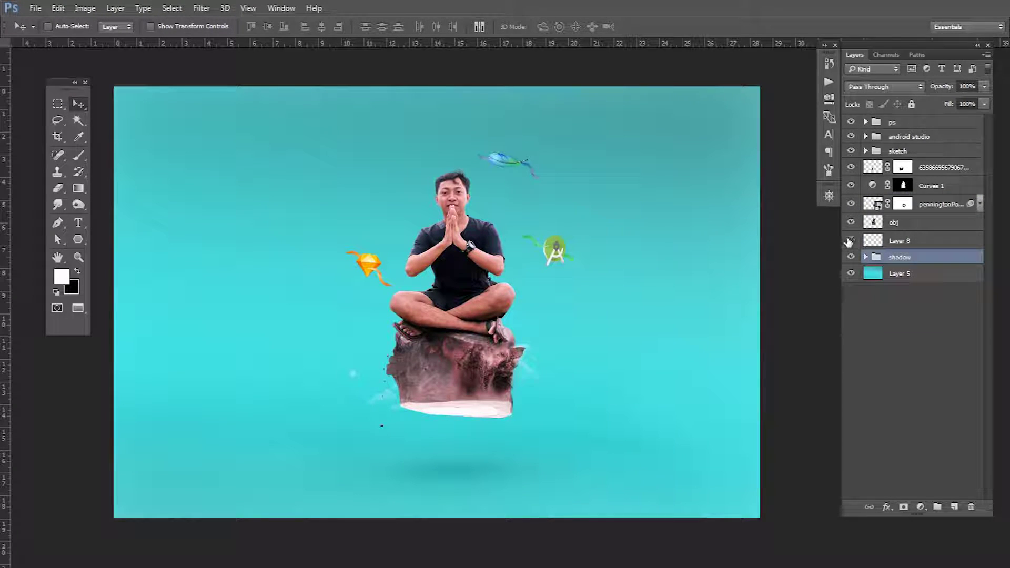
double_click(898, 240)
type("cloud1")
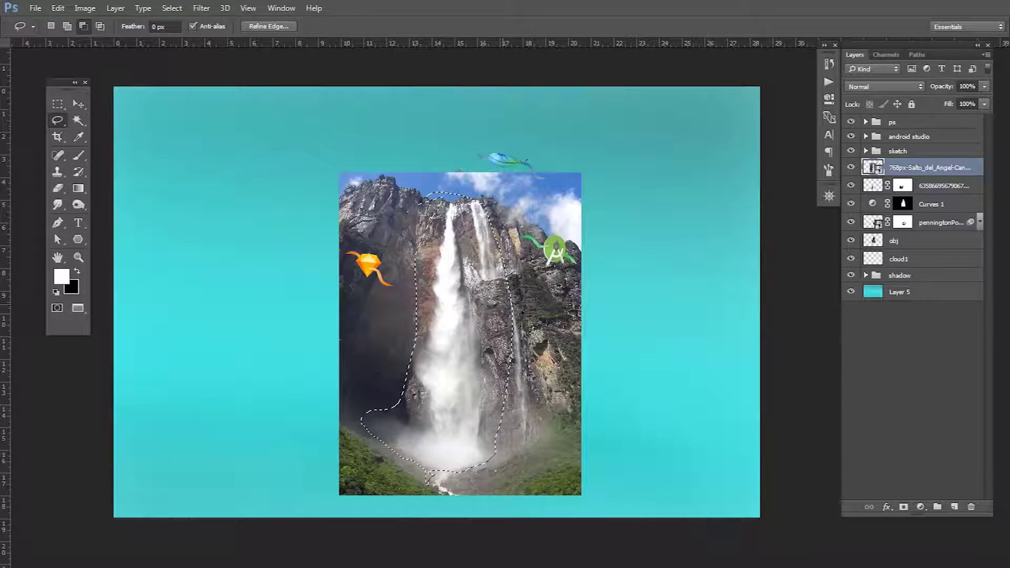
Step: Copy the lasso-selected waterfall to its own layer, shrink it by about half, and place it under the rock's centre
key("ctrl+j")
key("ctrl+t")
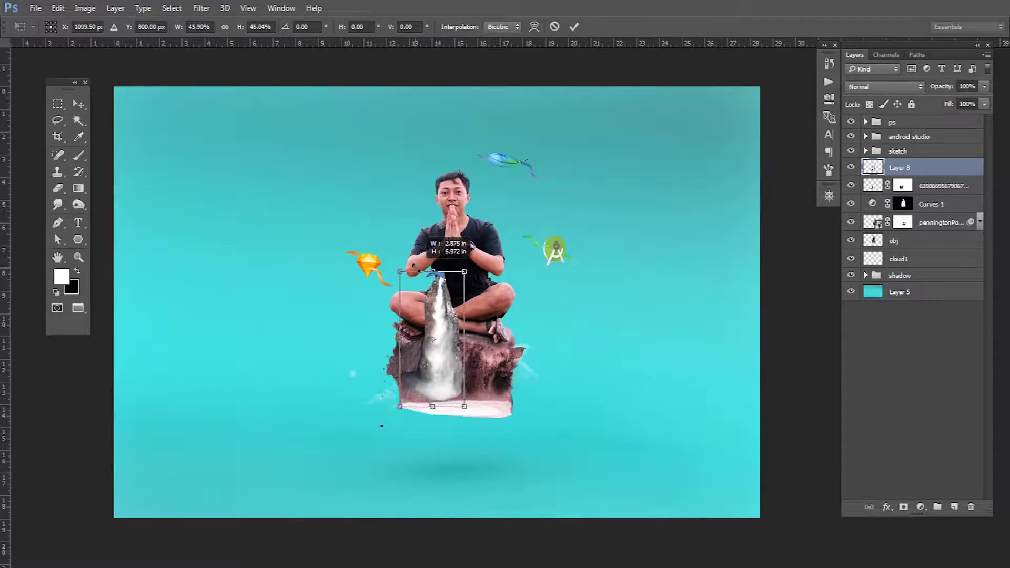
left_click_drag(470, 216, 477, 392)
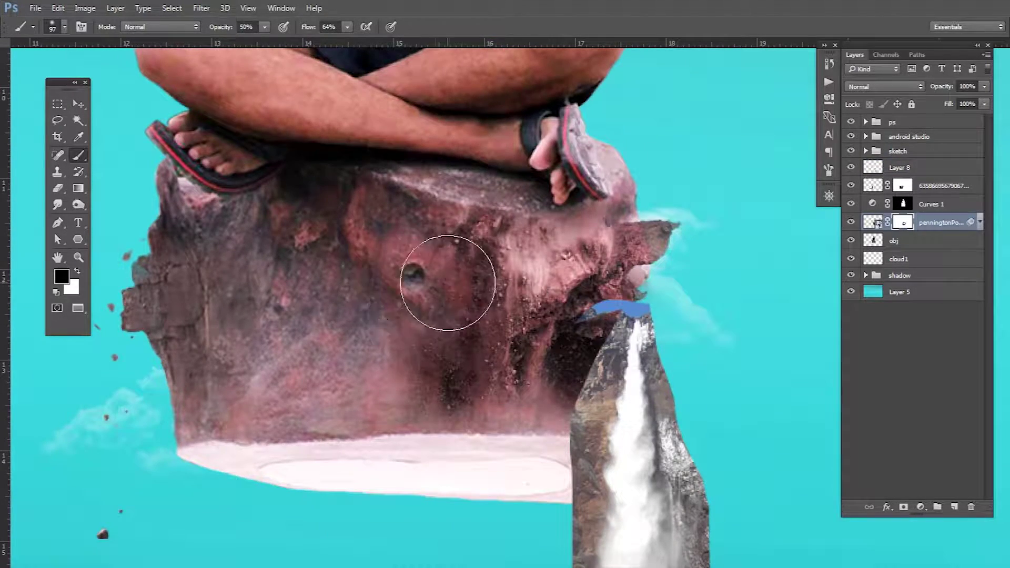
key("v")
left_click(897, 167)
left_click_drag(660, 342, 429, 295)
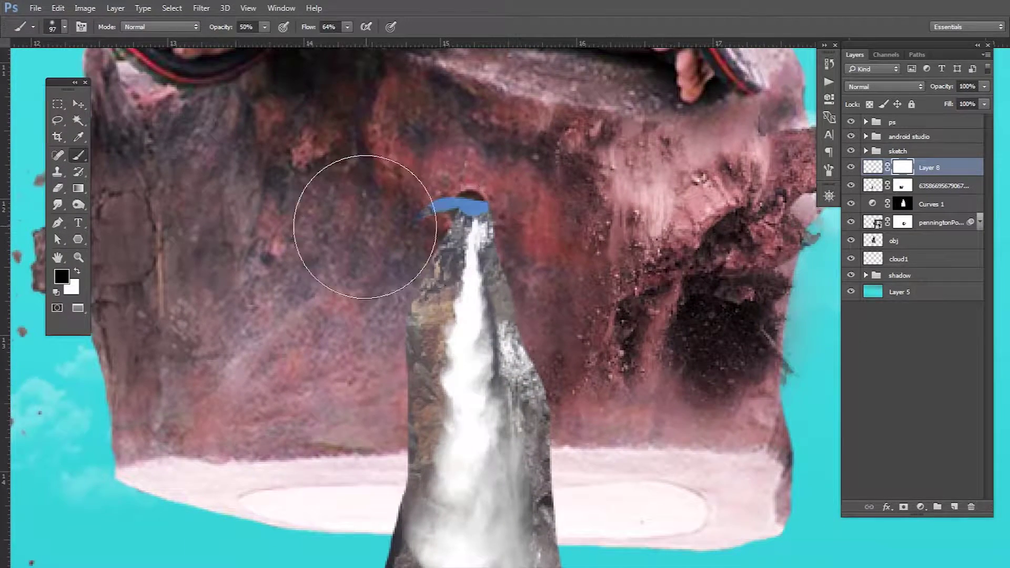
Step: Paint away the blue sky patch on top of the waterfall with a smaller brush
right_click(365, 227)
left_click_drag(473, 252, 449, 253)
key("Return")
left_click_drag(471, 203, 447, 224)
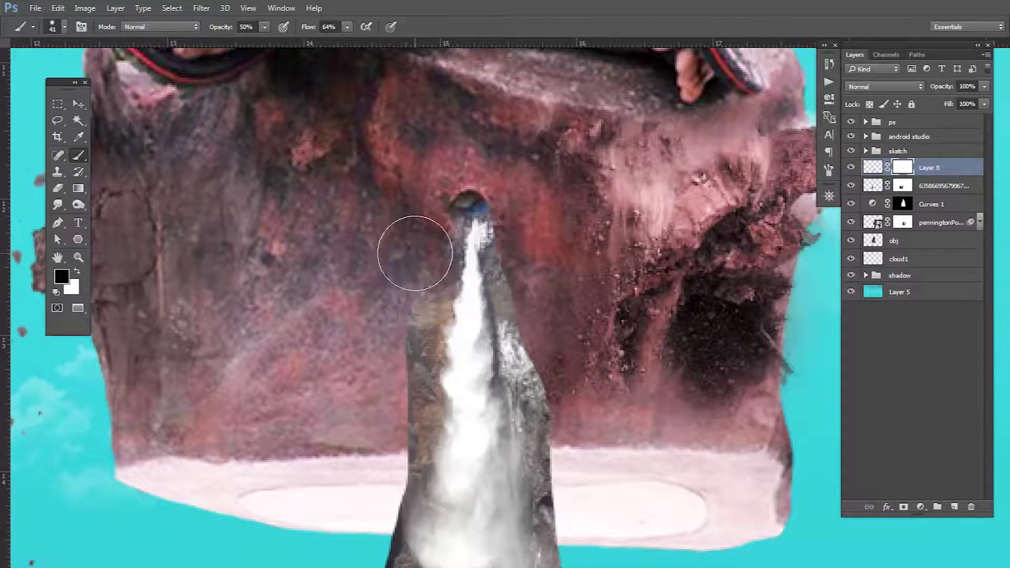
key("ctrl+z")
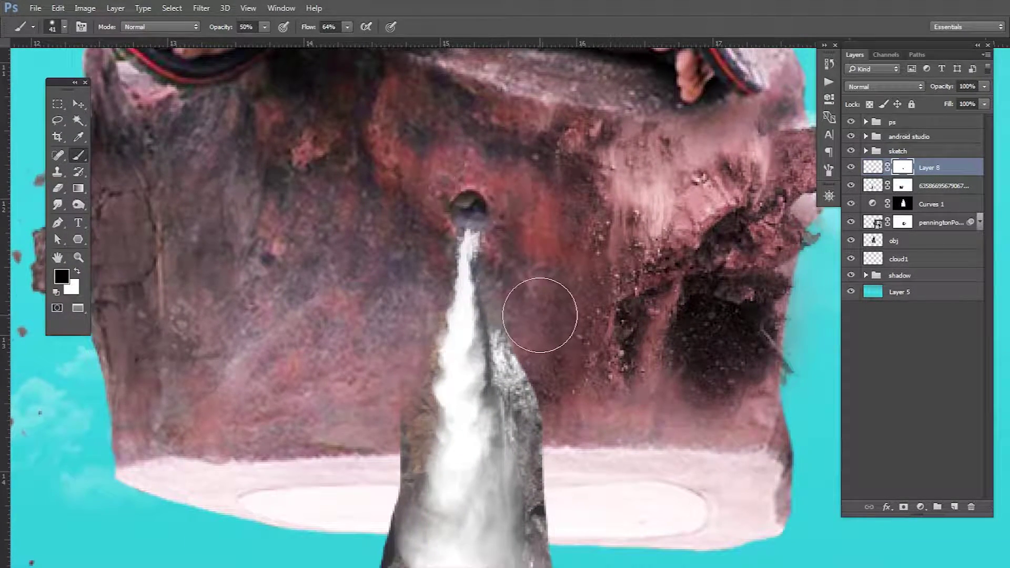
Step: Copy a piece of water up to the rock's hole and merge it into the waterfall layer
key("x")
key("l")
key("ctrl+j")
key("v")
mouse_move(471, 251)
left_mouse_down()
mouse_move(487, 225)
mouse_move(480, 211)
left_mouse_up()
key("ctrl+t")
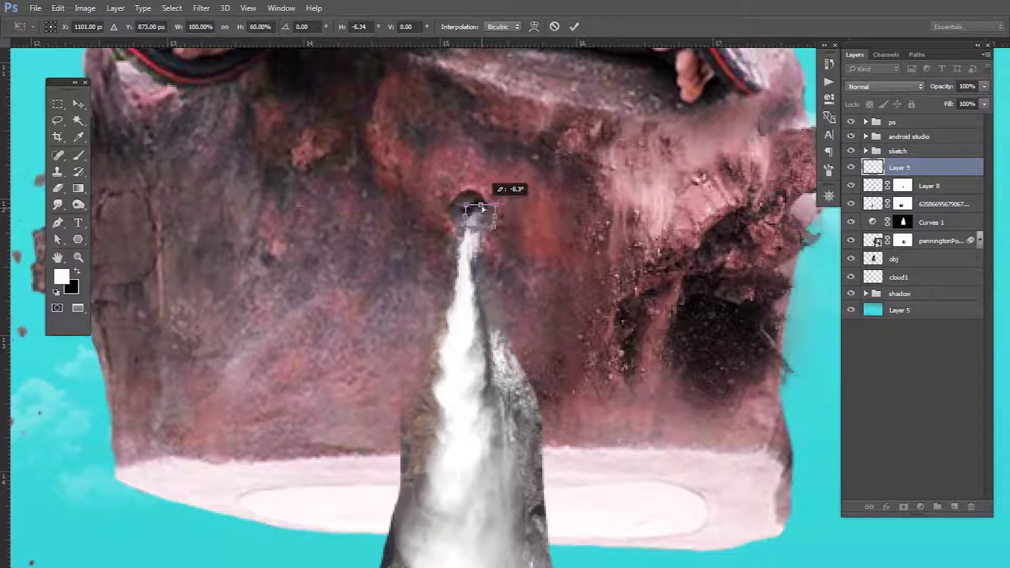
key("Return")
key("ctrl+e")
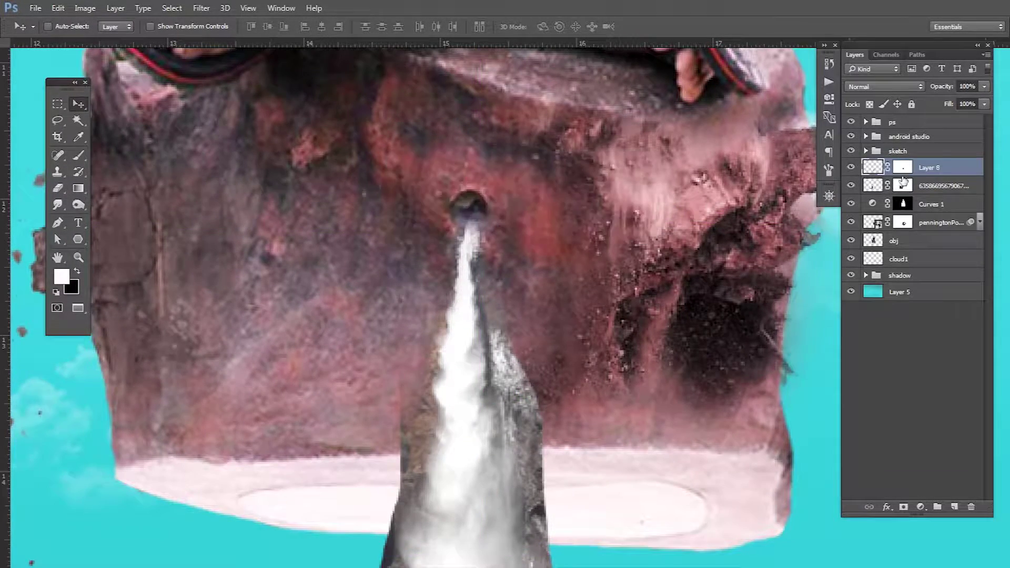
key("x")
key("b")
scroll(537, 436, "down", 3)
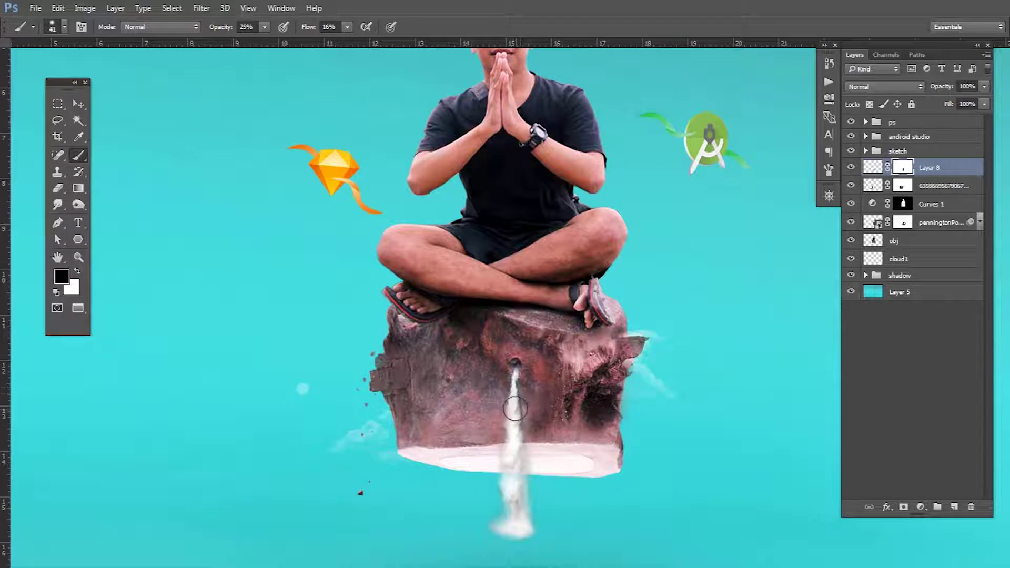
Step: Create a new empty mist layer with white as the paint colour and brush size 54
key("ctrl+shift+alt+n")
key("x")
right_click(431, 349)
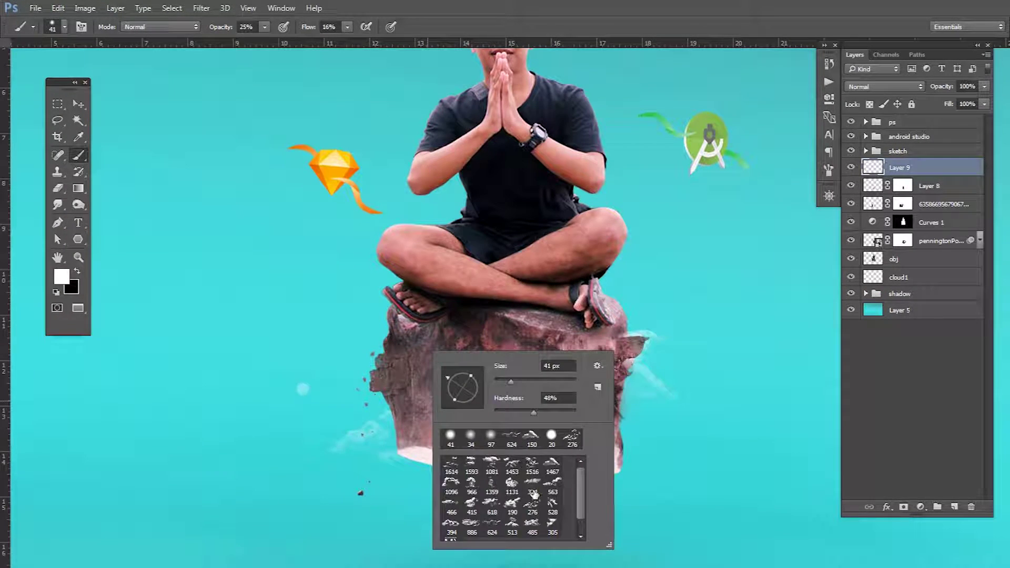
key("Return")
type("54")
right_click(678, 506)
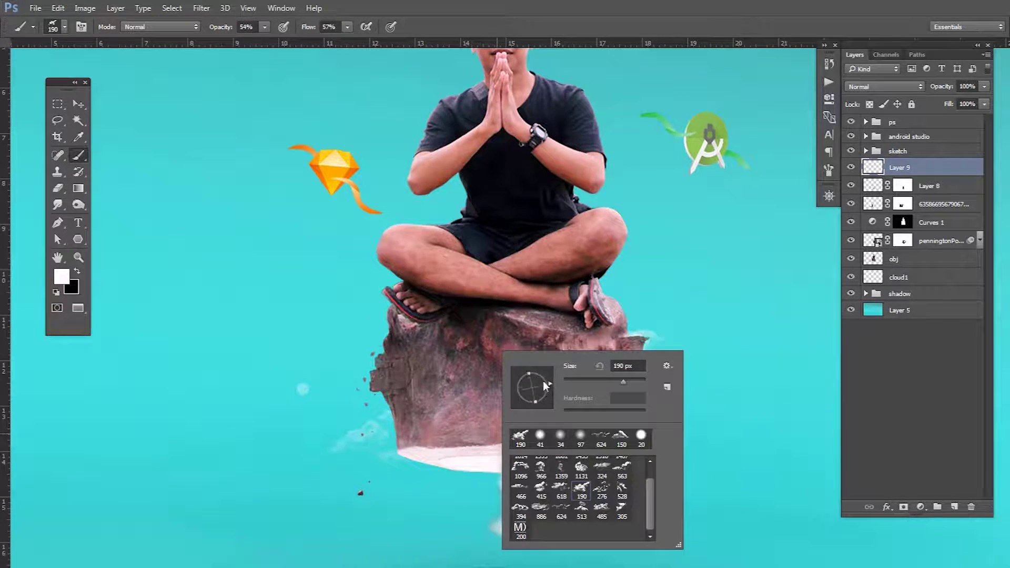
key("Return")
scroll(518, 480, "down", 3)
Step: Paint white mist at the waterfall base with the 1096 smoke brush tip
right_click(518, 480)
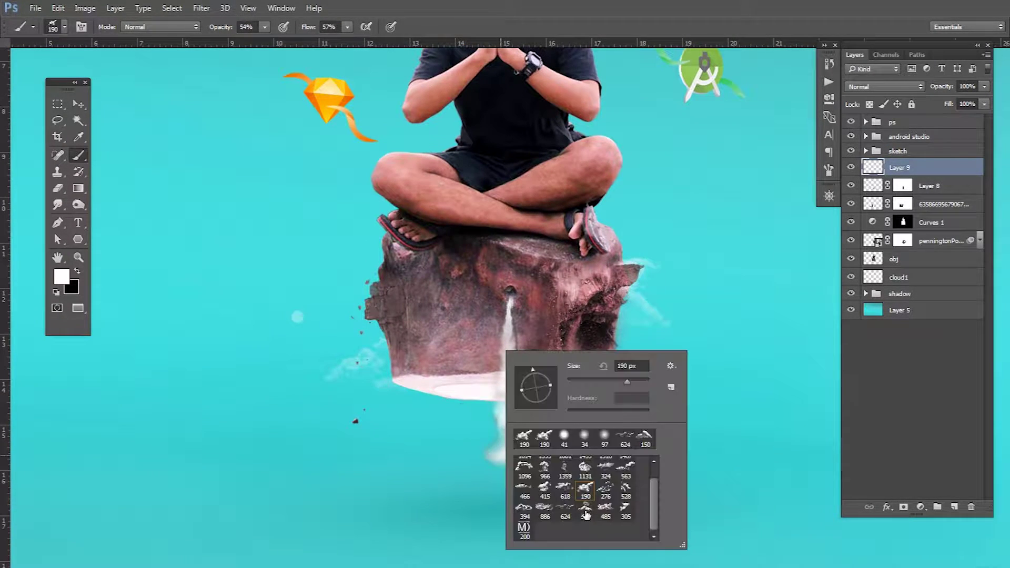
left_click(524, 469)
type("60")
type("94")
key("Return")
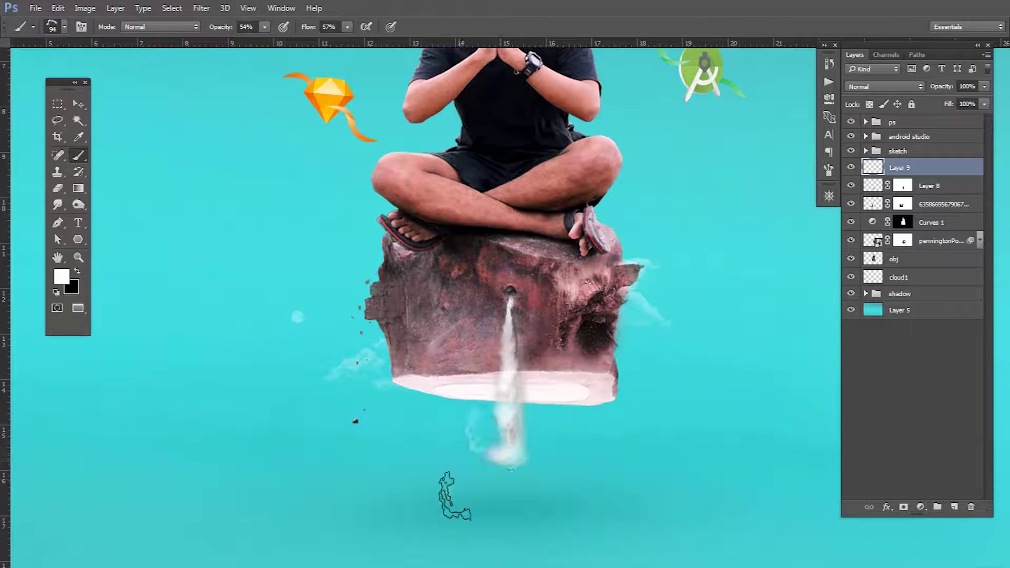
right_click(508, 451)
key("Escape")
right_click(512, 437)
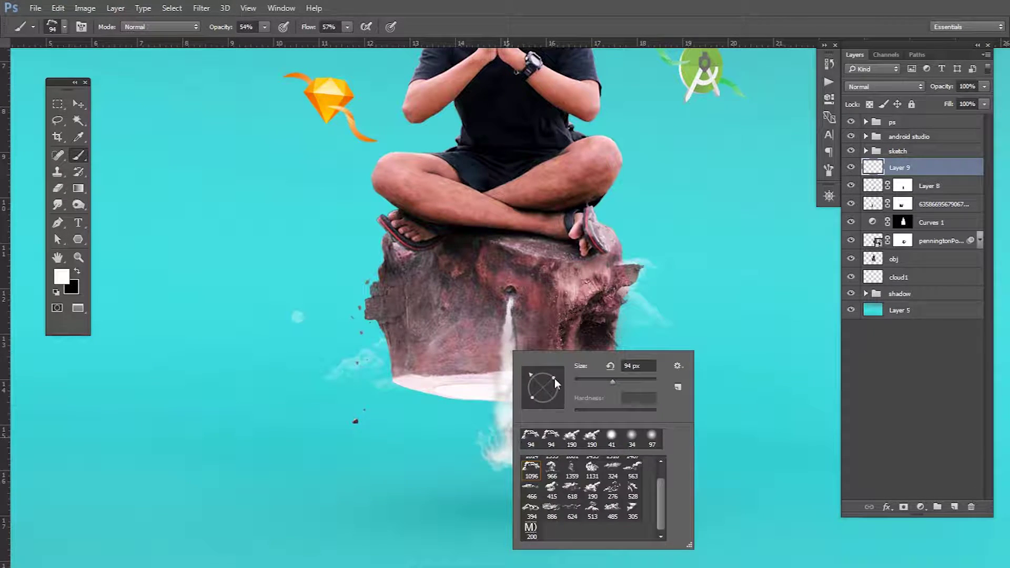
Step: Duplicate the mist, flip it horizontally and rotate it around the waterfall base, then delete the original
key("ctrl+j")
key("ctrl+t")
right_click(527, 455)
left_click(546, 385)
left_click_drag(499, 445, 563, 419)
key("Return")
key("alt+[")
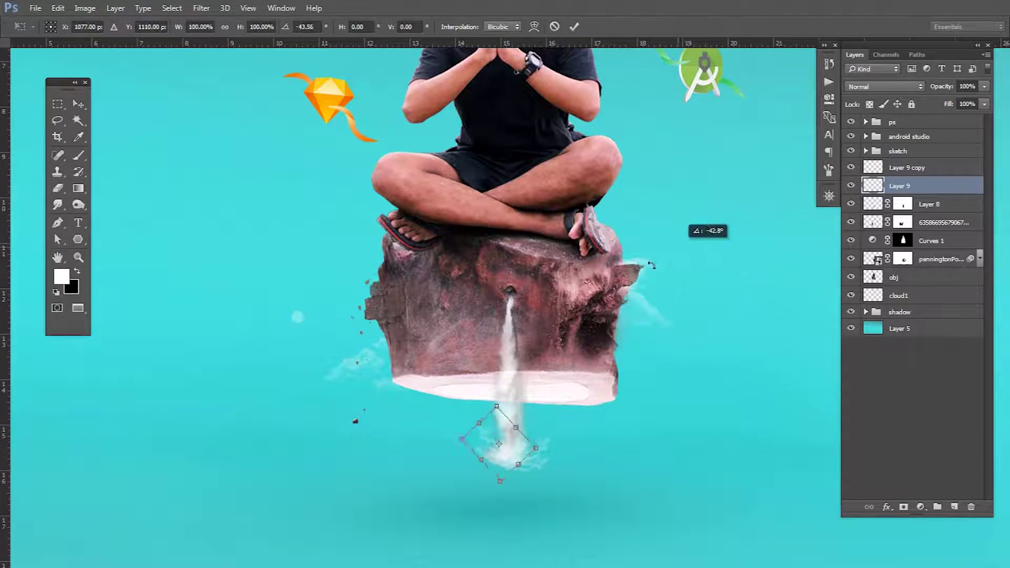
key("ctrl+0")
key("Delete")
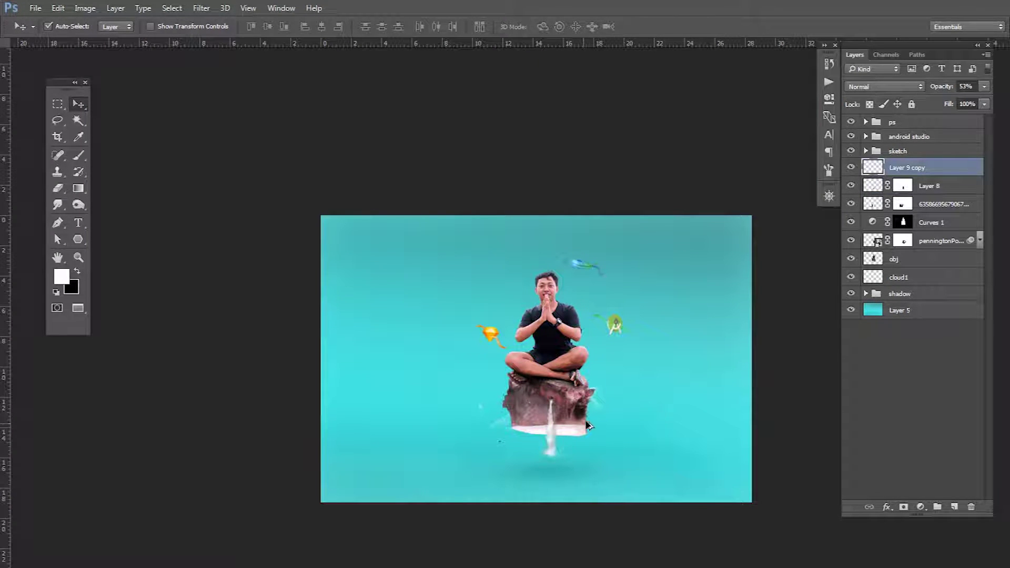
scroll(600, 368, "up", 2)
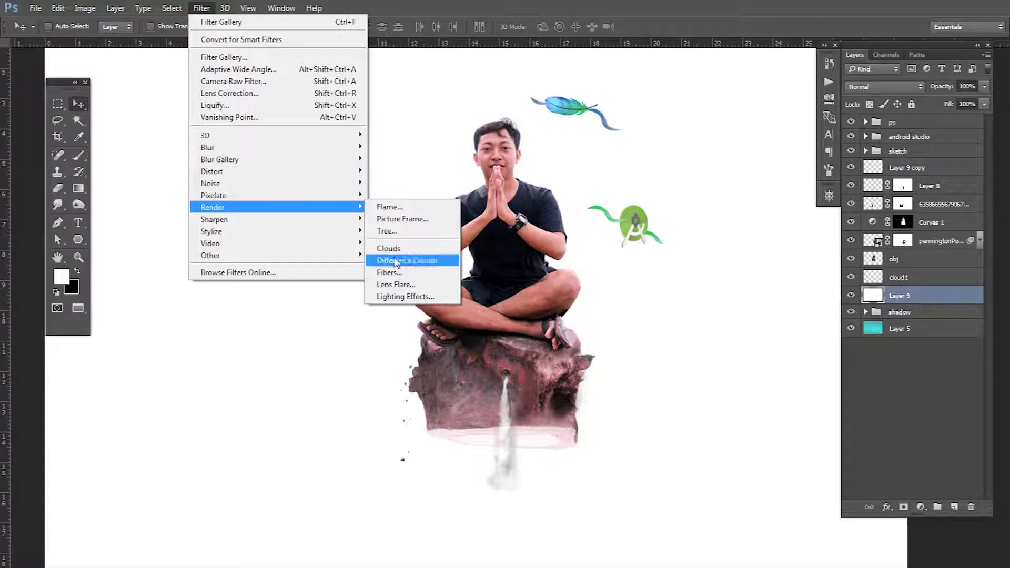
Step: Fill a new layer with difference clouds and plastic wrap, then stretch it into a perspective ground
left_click(395, 261)
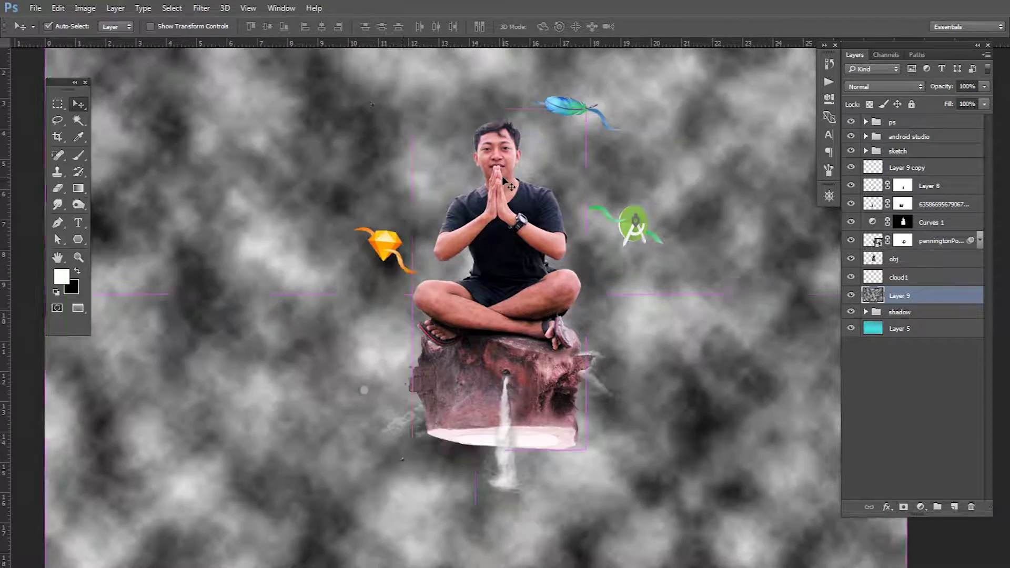
left_click(201, 8)
left_click(224, 57)
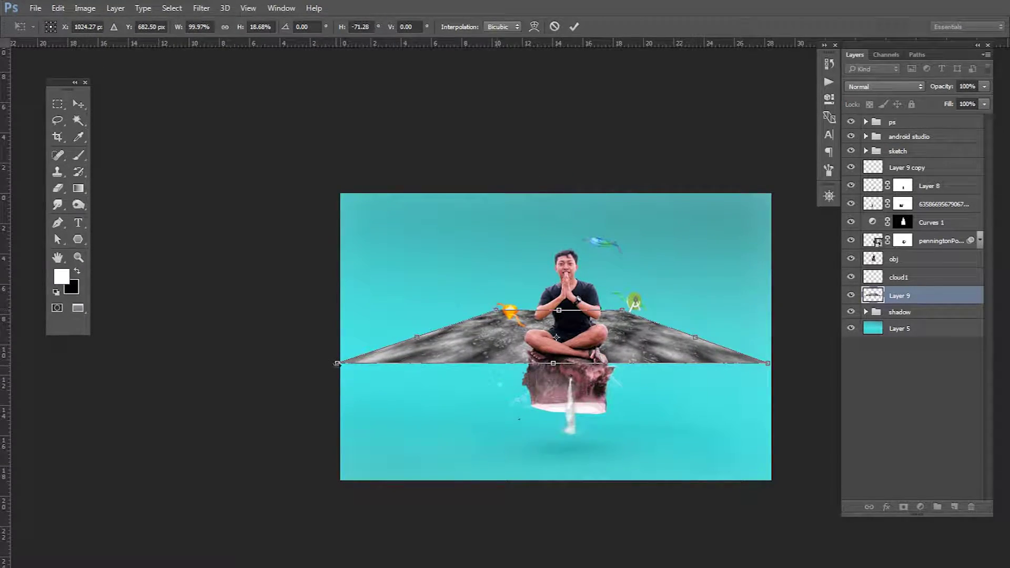
left_click_drag(335, 363, 151, 383)
key("Return")
Step: Move the ground layer lower and mask it to a feathered ellipse beneath the waterfall
left_click_drag(628, 359, 628, 471)
left_click(904, 507)
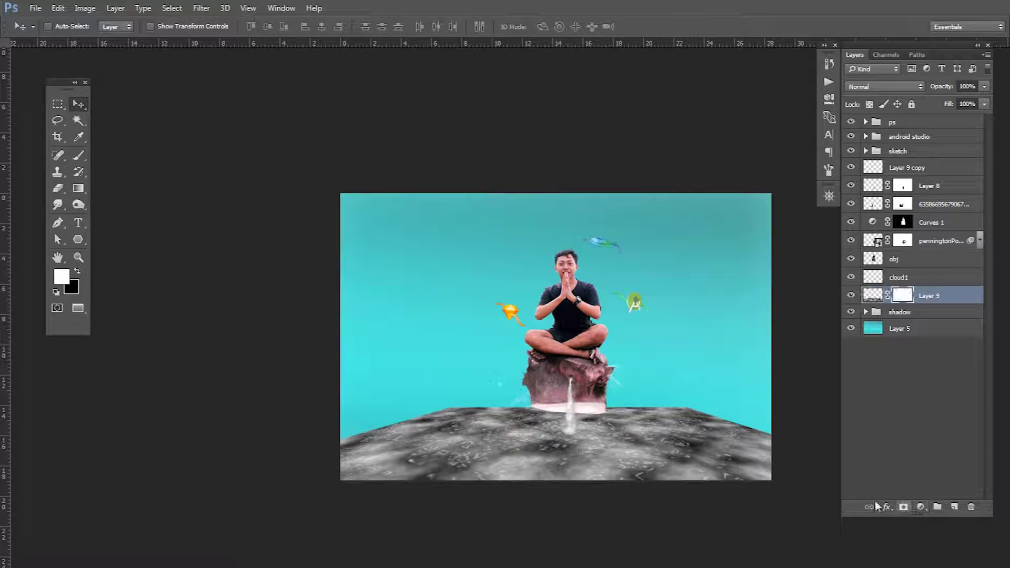
key("x")
key("m")
left_click_drag(491, 417, 651, 473)
left_click(172, 8)
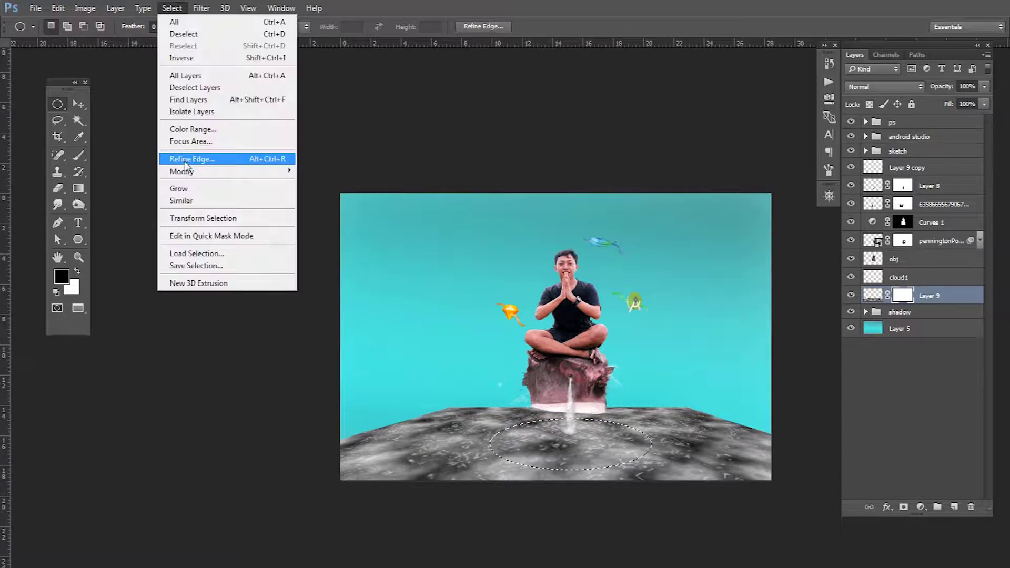
left_click(326, 204)
key("Return")
key("alt+BackSpace")
key("ctrl+d")
key("ctrl+i")
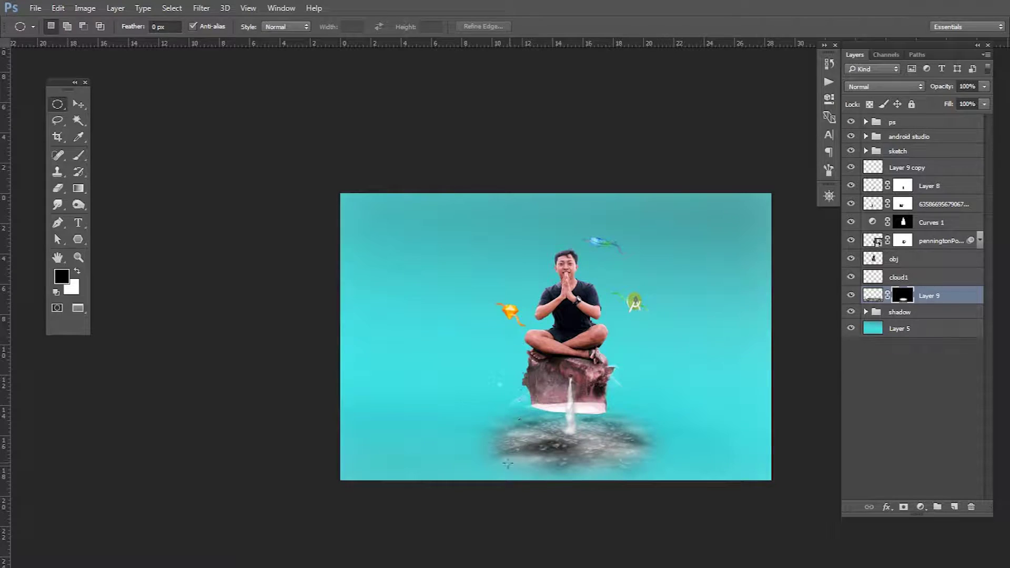
Step: Paint the ground mask with a larger brush to widen the pool across the bottom
key("b")
right_click(451, 352)
key("Return")
key("x")
key("bracketright")
key("bracketright")
key("bracketright")
left_click_drag(462, 407, 737, 463)
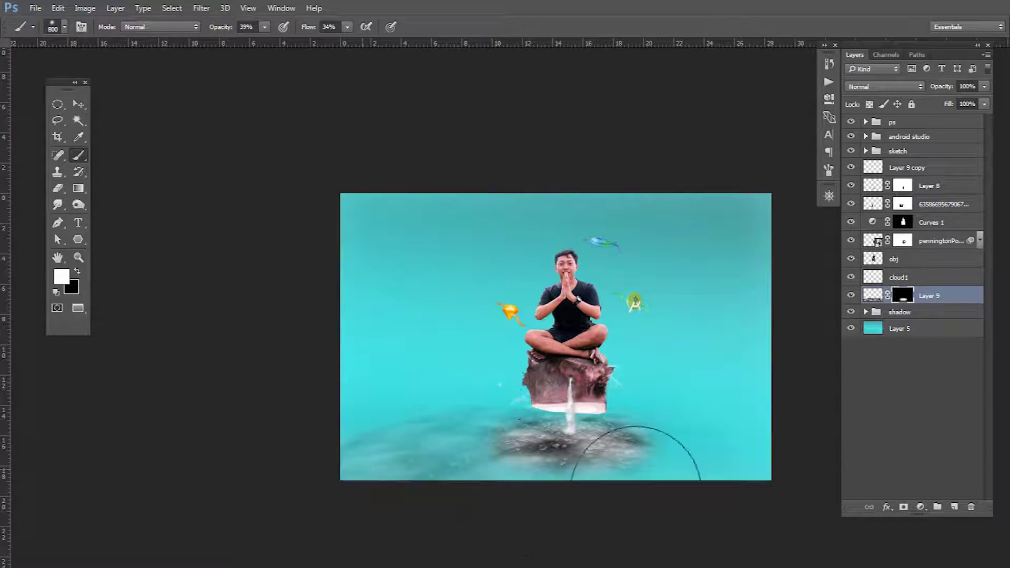
key("x")
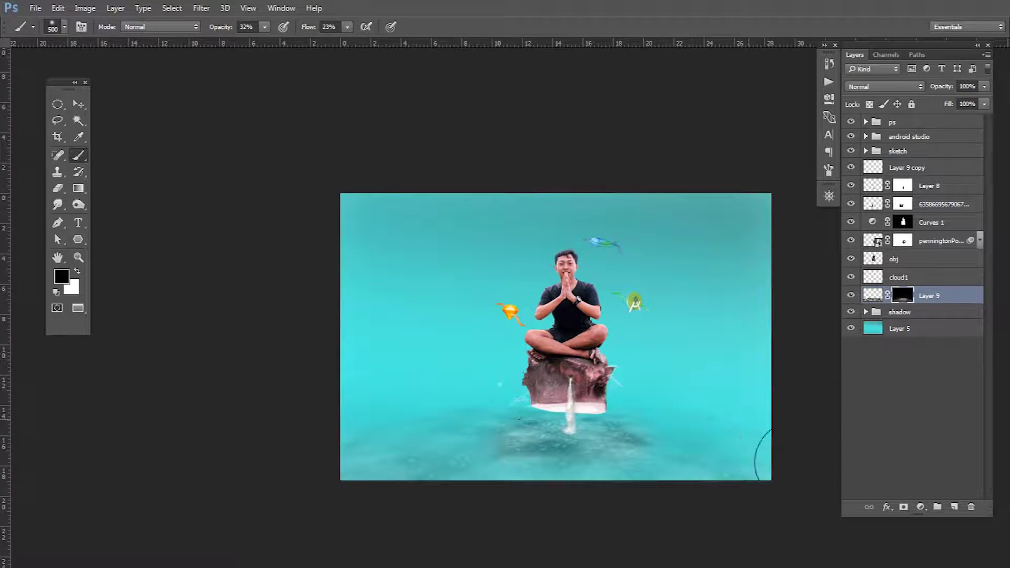
key("x")
key("v")
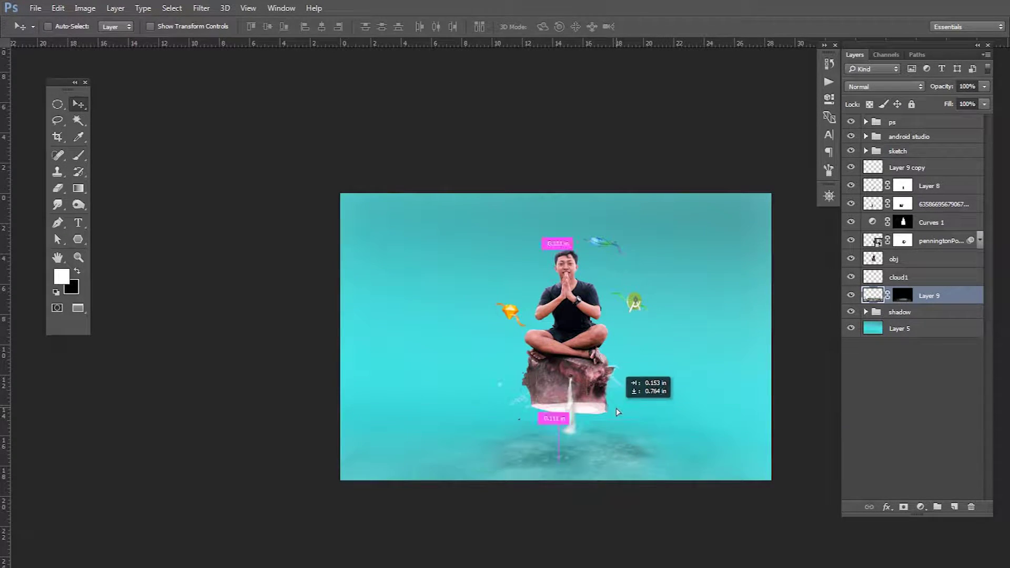
left_click_drag(942, 88, 931, 90)
Step: Set Layer 9 to Darker Color blending at 47% opacity and zoom in on the man and rock
left_click(884, 86)
left_click(873, 148)
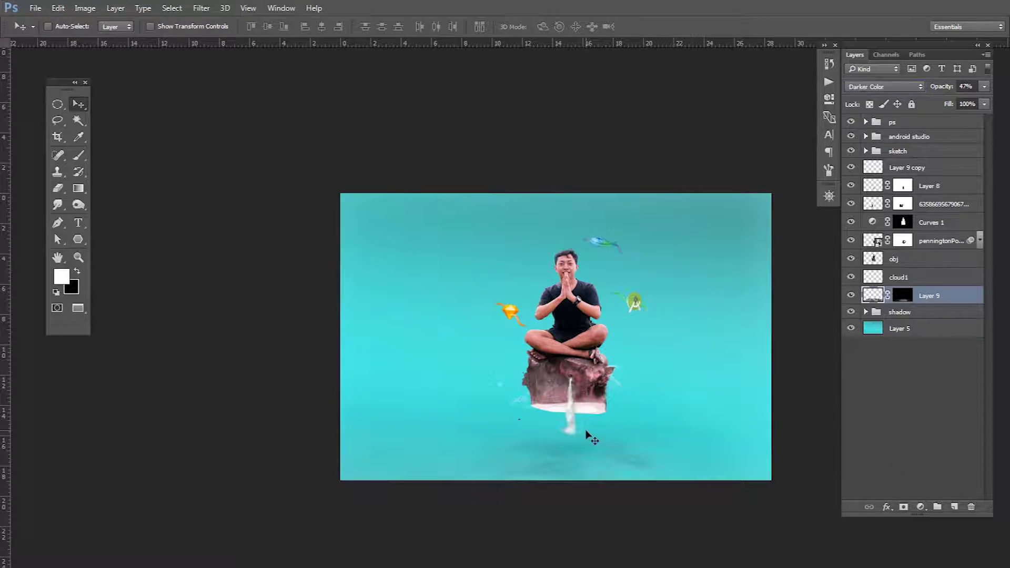
key("4")
key("7")
key("ctrl+plus")
key("ctrl+plus")
left_click_drag(609, 224, 601, 312)
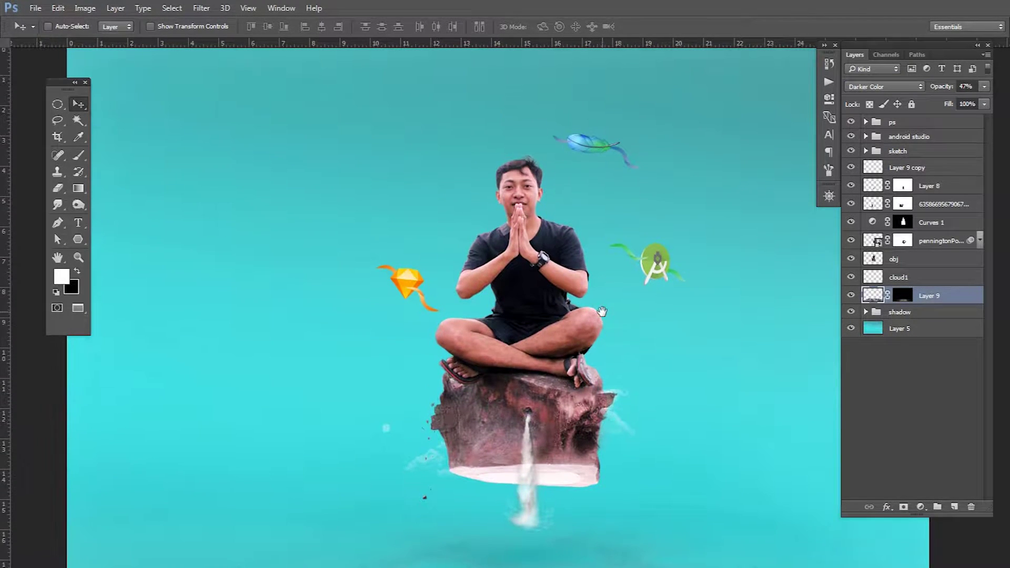
Step: Draw a white circle with the Ellipse tool and centre it behind the man
key("u")
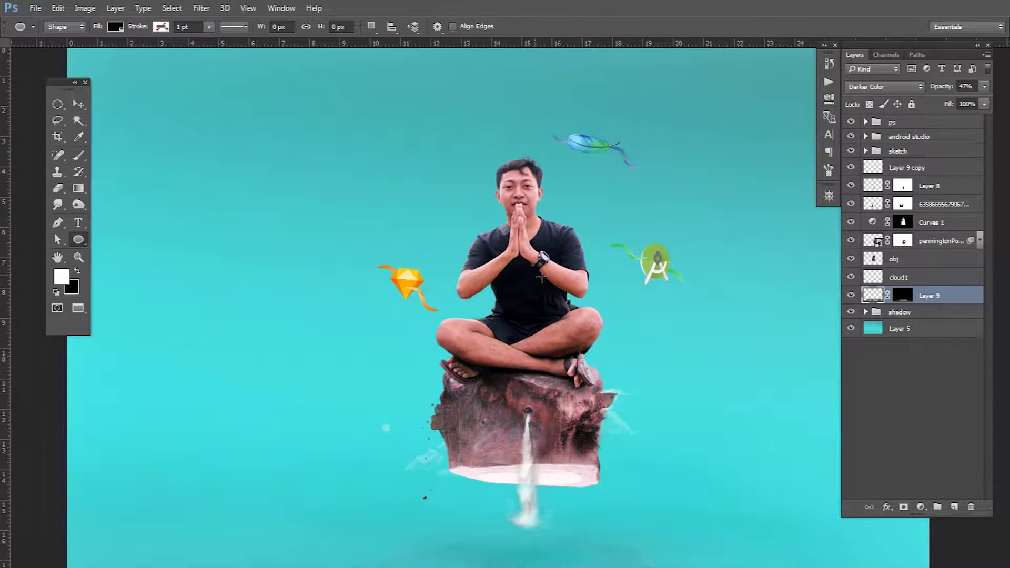
left_click_drag(424, 158, 609, 344)
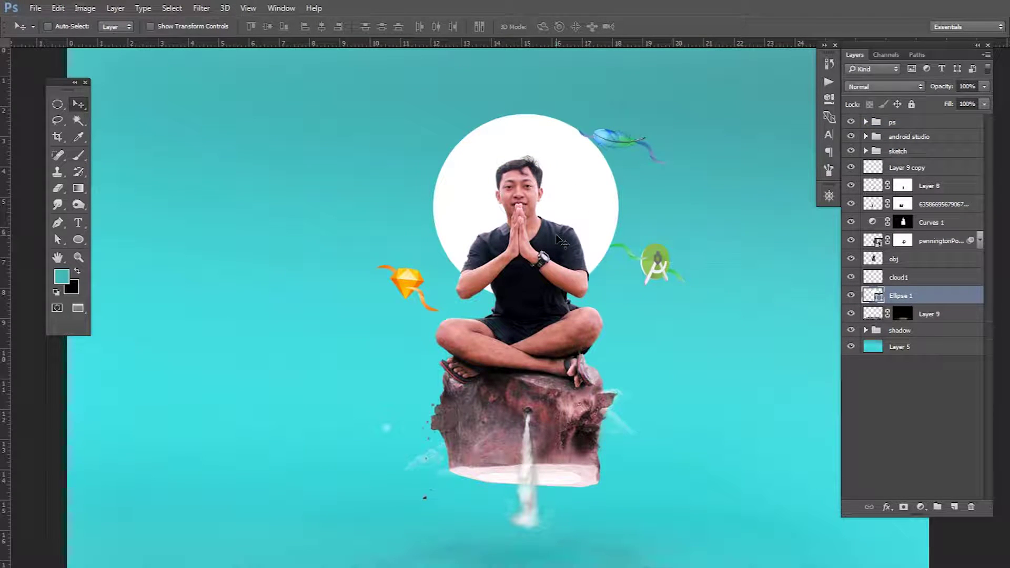
left_click(58, 120)
key("v")
left_click_drag(633, 238, 626, 238)
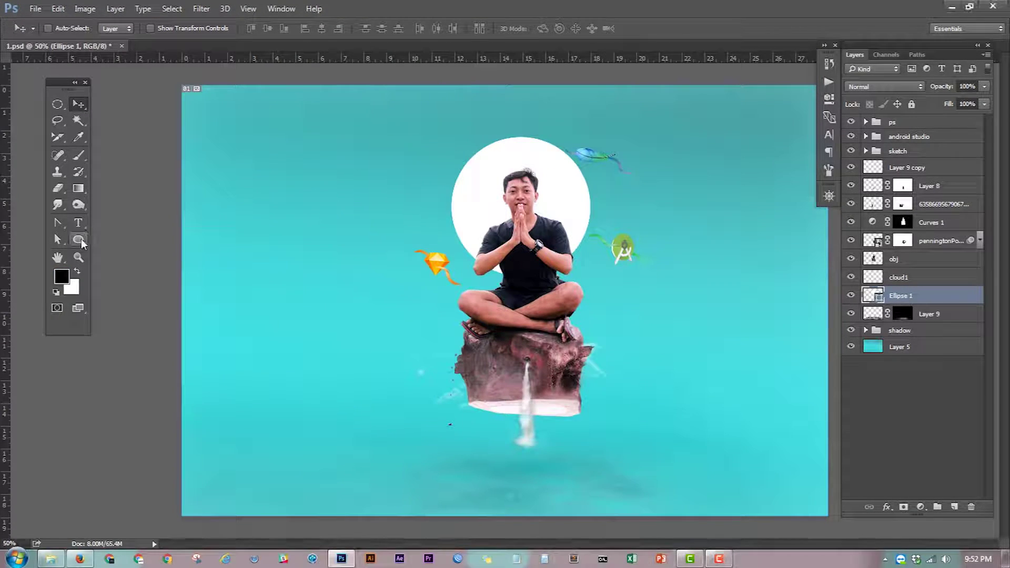
Step: Create a thin white rectangle bar at an exact size and place it at the upper left
right_click(79, 240)
left_click(131, 233)
left_click(510, 197)
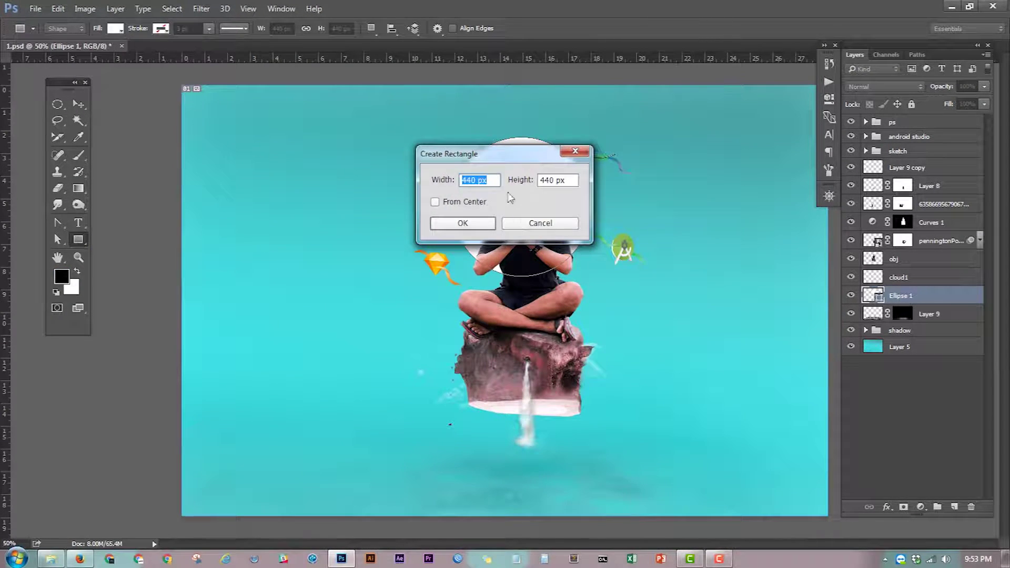
type("0")
key("Return")
key("v")
left_click_drag(368, 173, 338, 219)
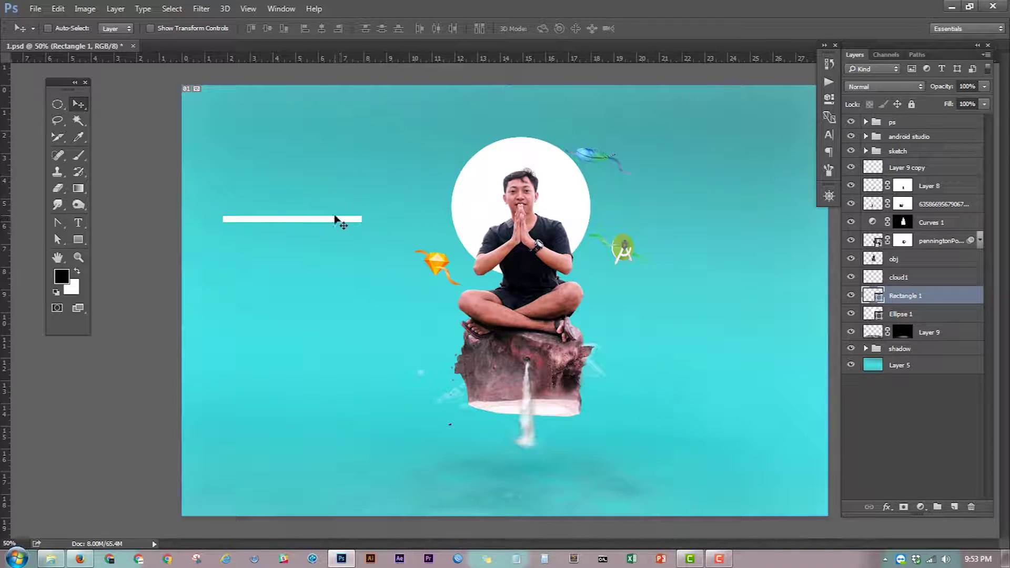
Step: Duplicate the bar twice upward with Ctrl+Alt+T and merge the three bars into one layer
key("ctrl+plus")
key("ctrl+plus")
key("ctrl+plus")
key("ctrl+alt+t")
left_click_drag(572, 268, 571, 237)
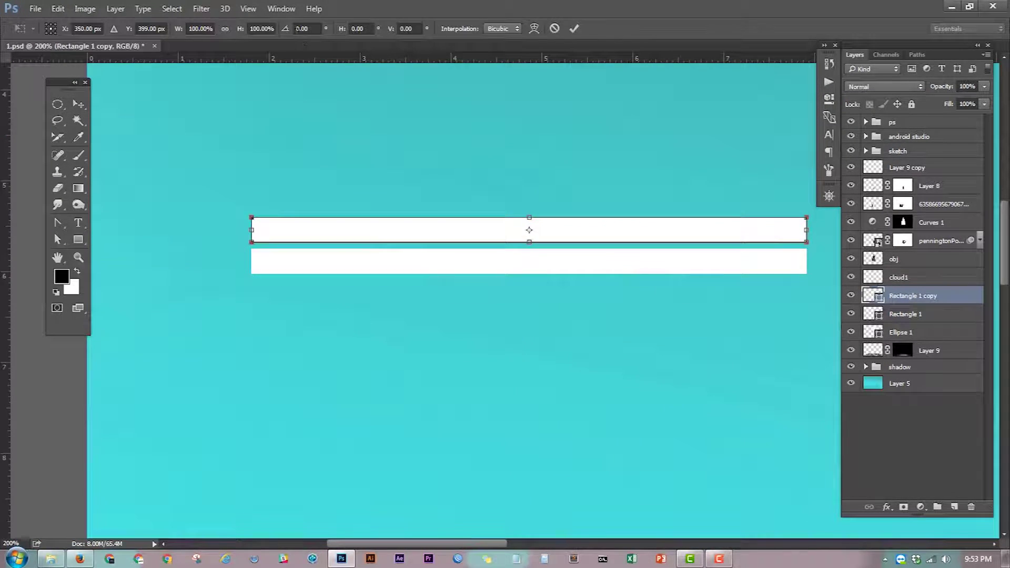
key("Return")
key("ctrl+alt+t")
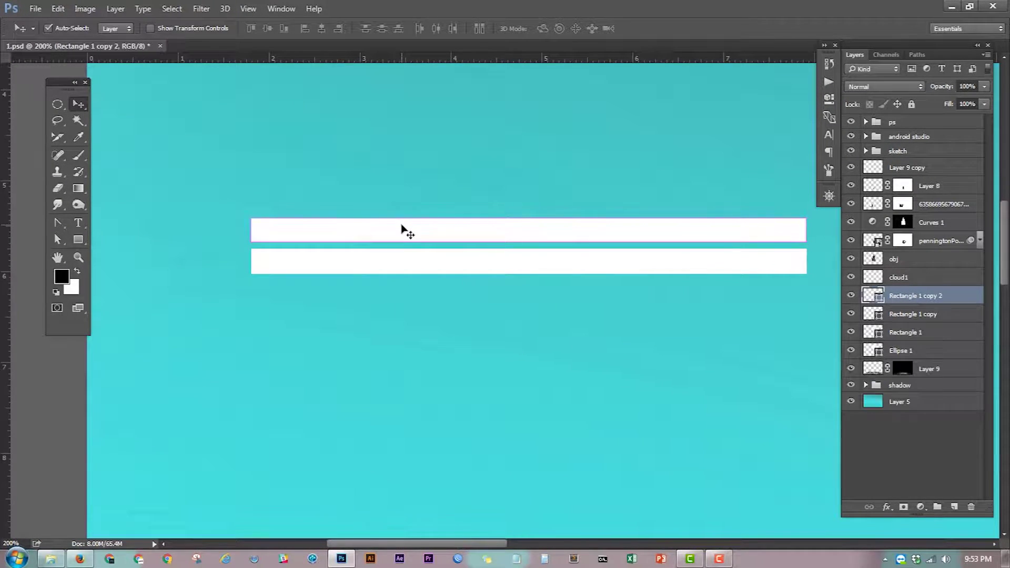
left_click_drag(401, 228, 401, 197)
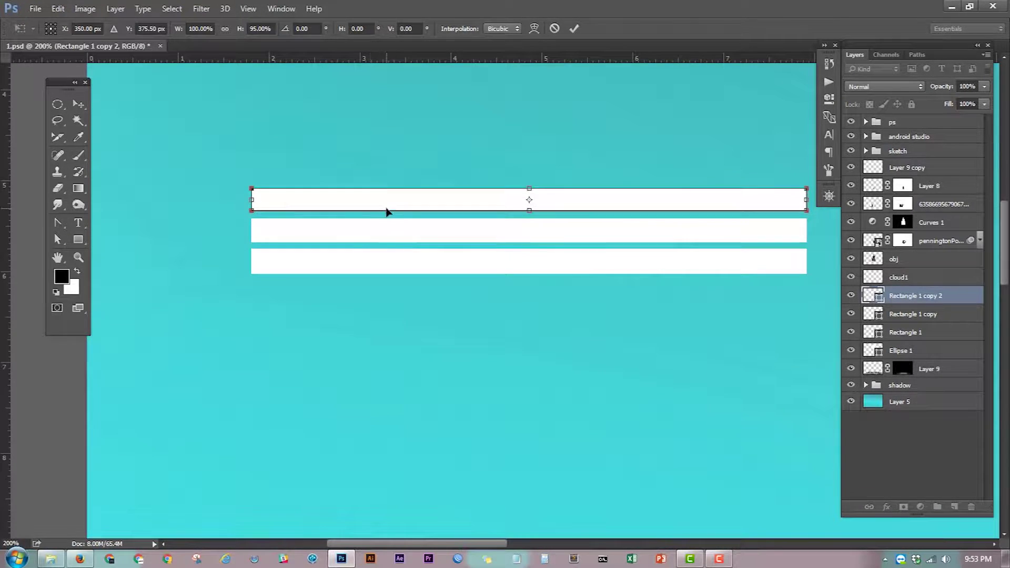
key("Return")
left_click(473, 230, "shift")
left_click(620, 261, "shift")
key("ctrl+e")
key("ctrl+e")
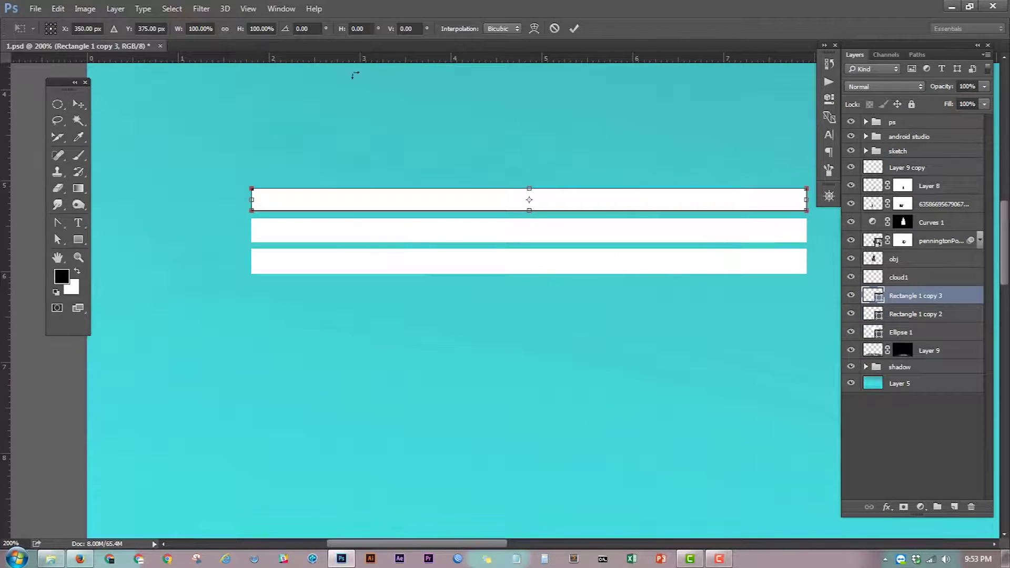
Step: Copy the bar stack upward repeatedly, tighten the spacing, and merge all stripes into one layer
key("a")
key("ctrl+alt+t")
left_click_drag(581, 244, 581, 152)
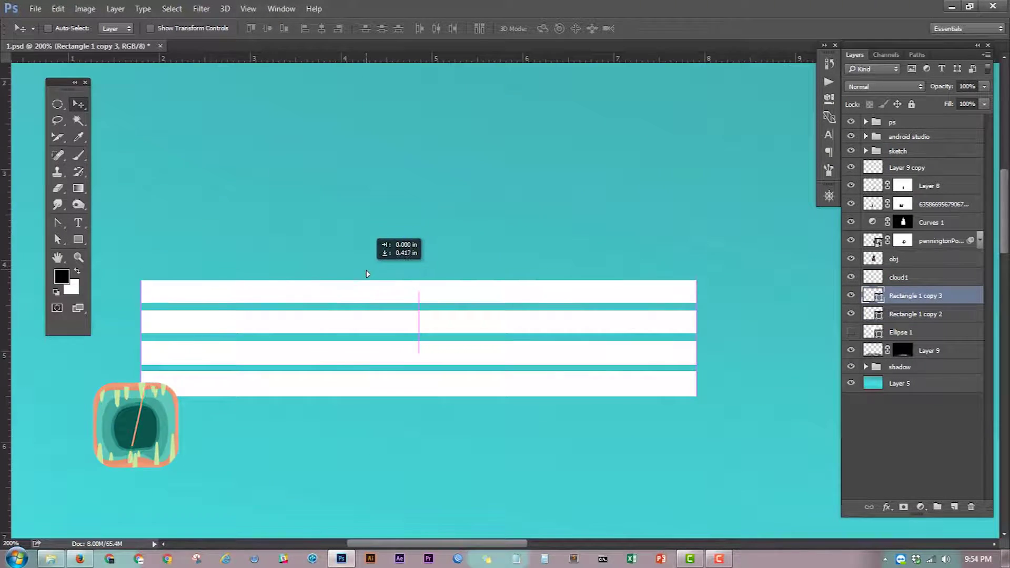
left_click(902, 303)
left_click_drag(435, 337, 435, 225)
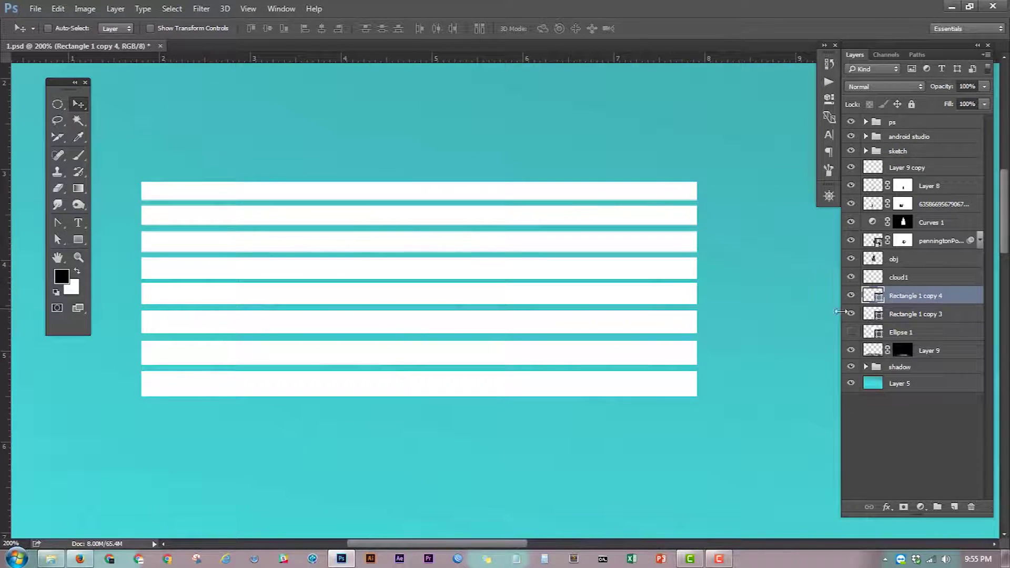
key("ctrl+t")
left_click_drag(407, 181, 407, 289)
key("Return")
left_click_drag(387, 340, 387, 225)
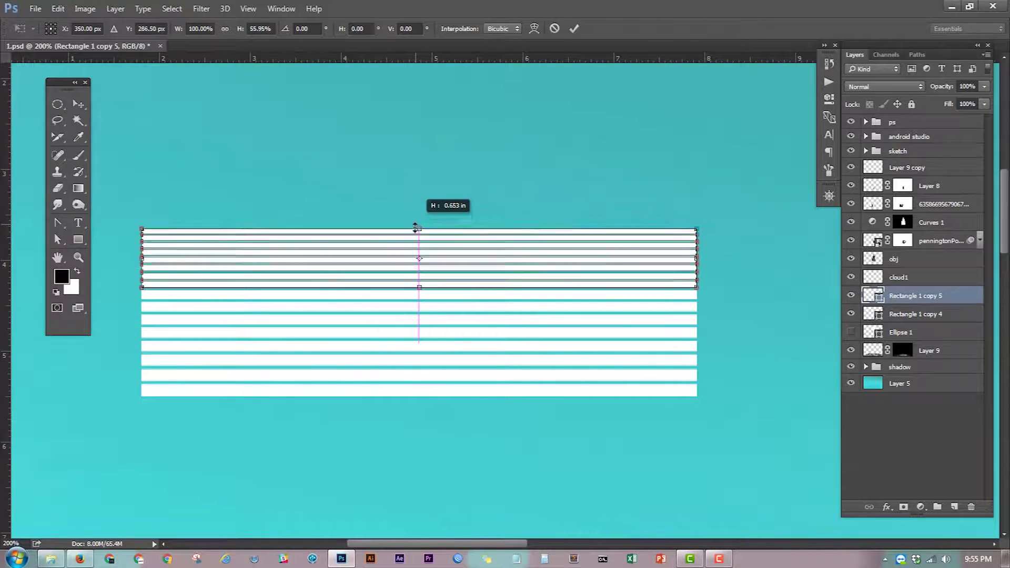
key("ctrl+minus")
key("ctrl+minus")
key("ctrl+e")
Step: Move the stripe paths onto the white circle and stretch them taller
key("a")
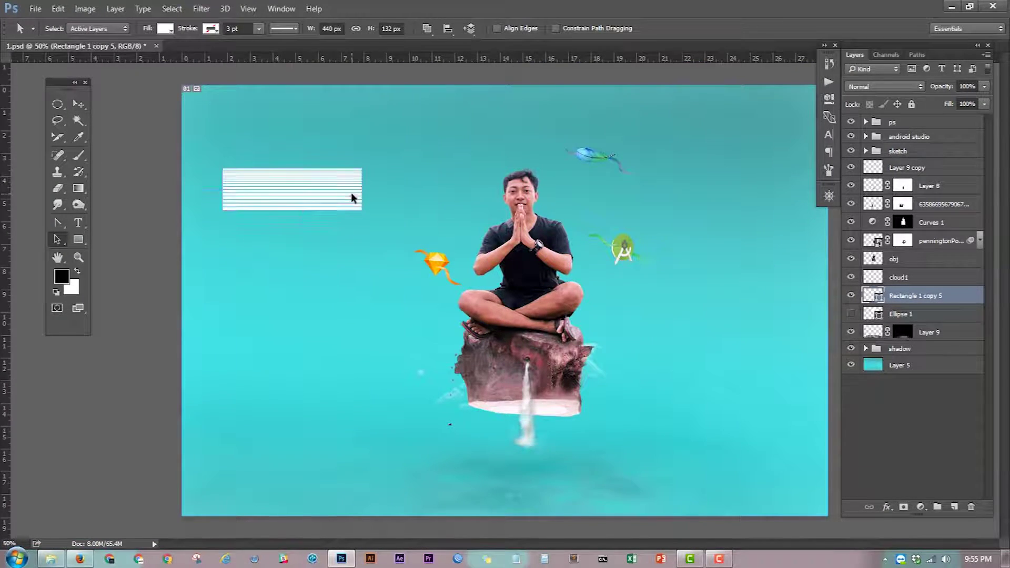
left_click_drag(313, 192, 542, 263)
key("ctrl+plus")
key("ctrl+plus")
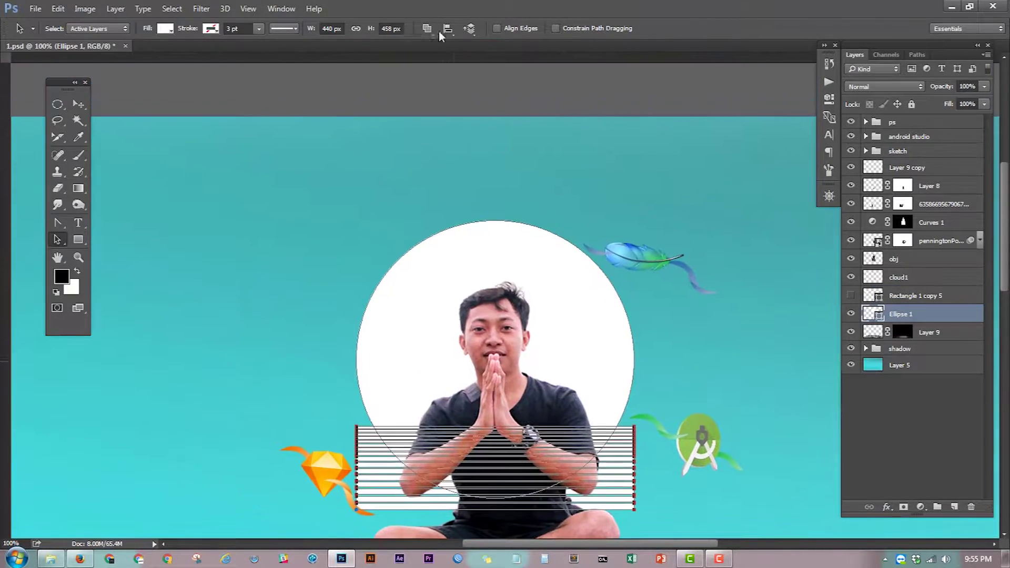
key("ctrl+t")
left_click_drag(495, 427, 493, 348)
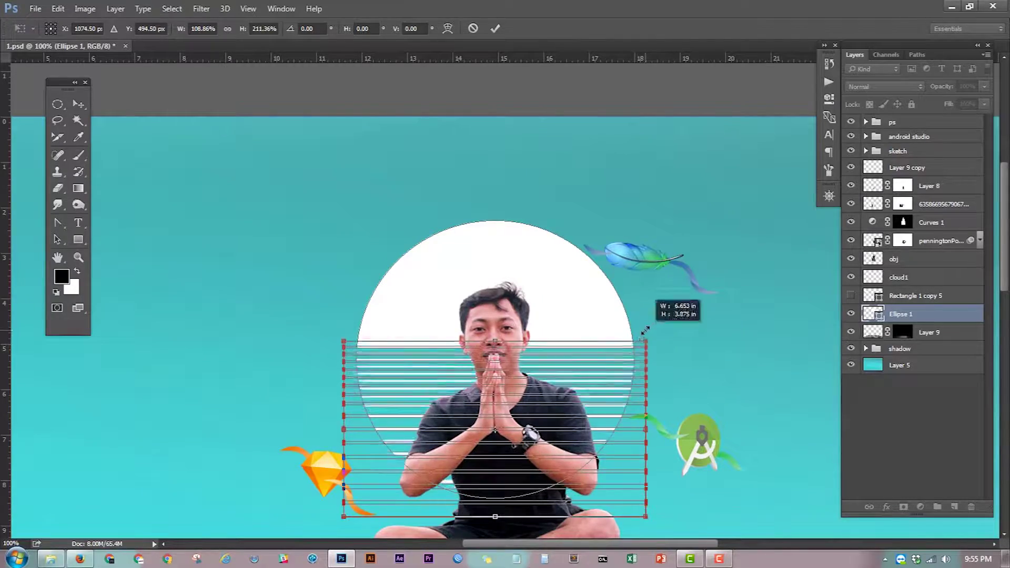
scroll(526, 342, "down", 3)
key("Return")
Step: Flip the stripe block, squeeze it into the circle's lower part, rotate and duplicate it
key("ctrl+t")
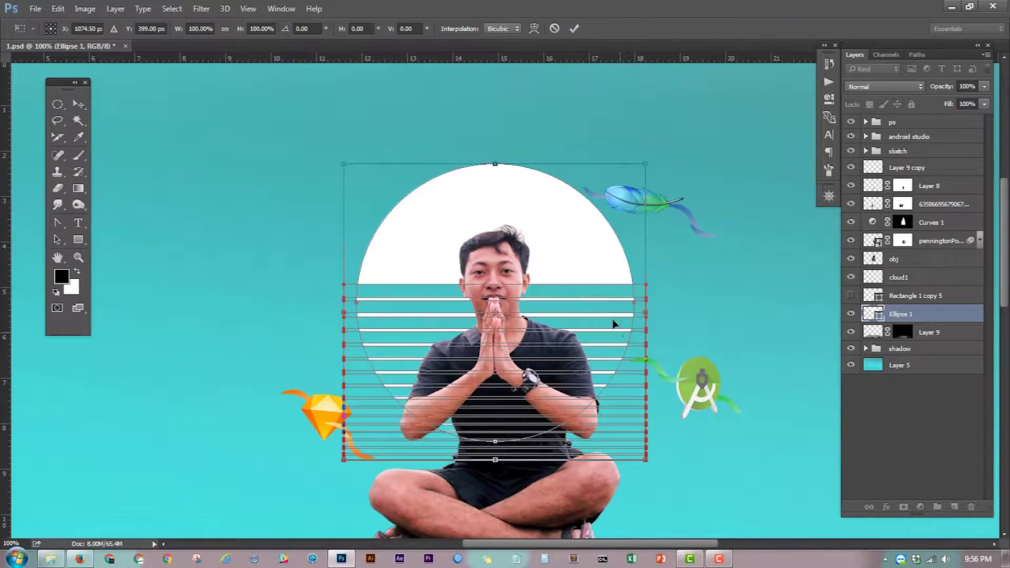
left_click_drag(685, 347, 372, 473)
left_click_drag(492, 461, 491, 371)
key("Return")
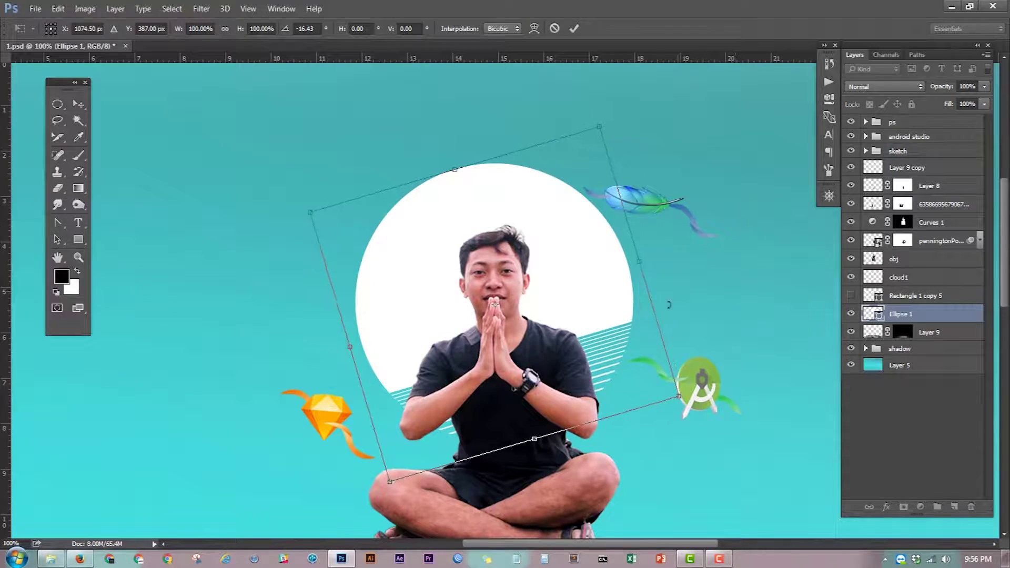
mouse_move(681, 294)
left_mouse_down()
mouse_move(640, 424)
mouse_move(636, 353)
left_mouse_up()
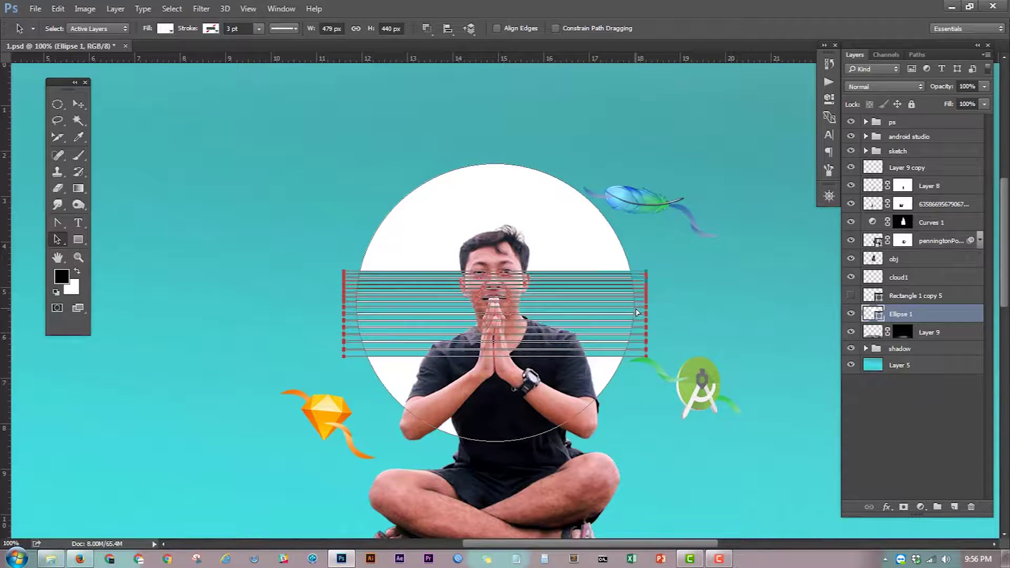
key("ctrl+alt+shift+t")
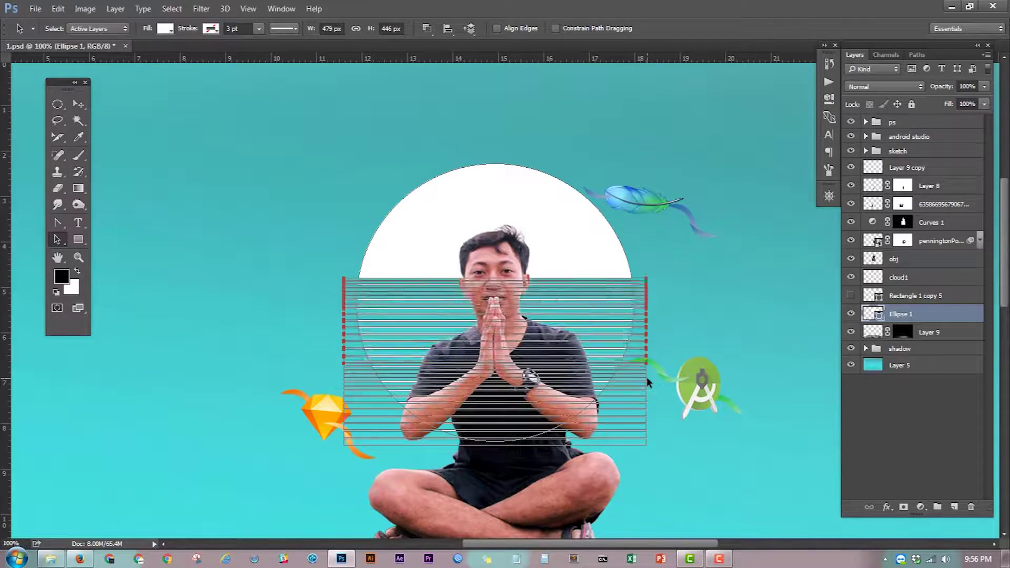
Step: Subtract the stripes from the circle, merge them into the ellipse shape, and reposition a stripe
key("v")
left_click(915, 295)
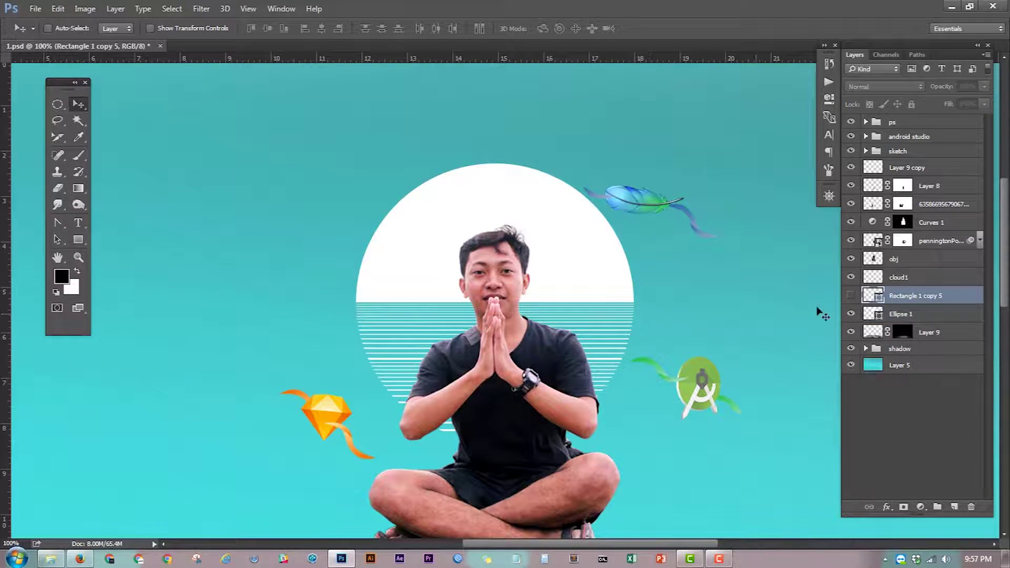
key("ctrl+e")
key("a")
mouse_move(638, 279)
left_mouse_down()
mouse_move(638, 199)
mouse_move(690, 261)
left_mouse_up()
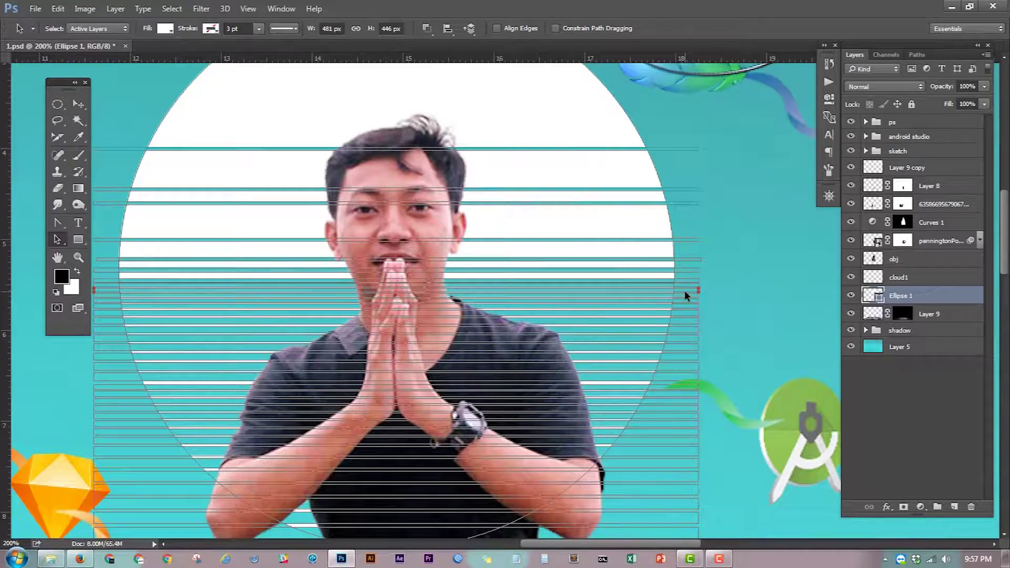
left_click_drag(690, 261, 698, 316)
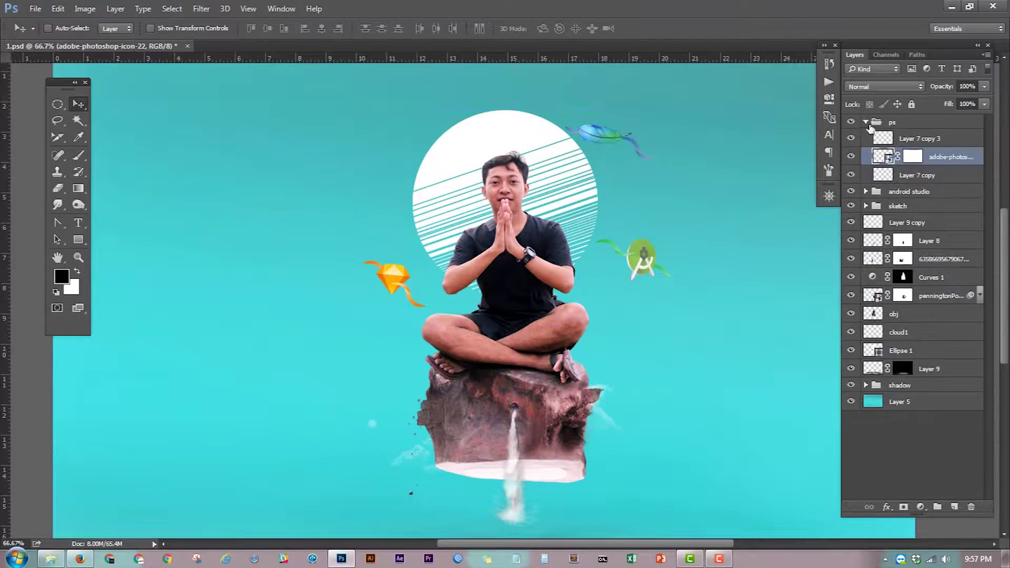
Step: Move the blue feather down beside the man's knee
left_click(865, 122)
left_click_drag(604, 136, 584, 316)
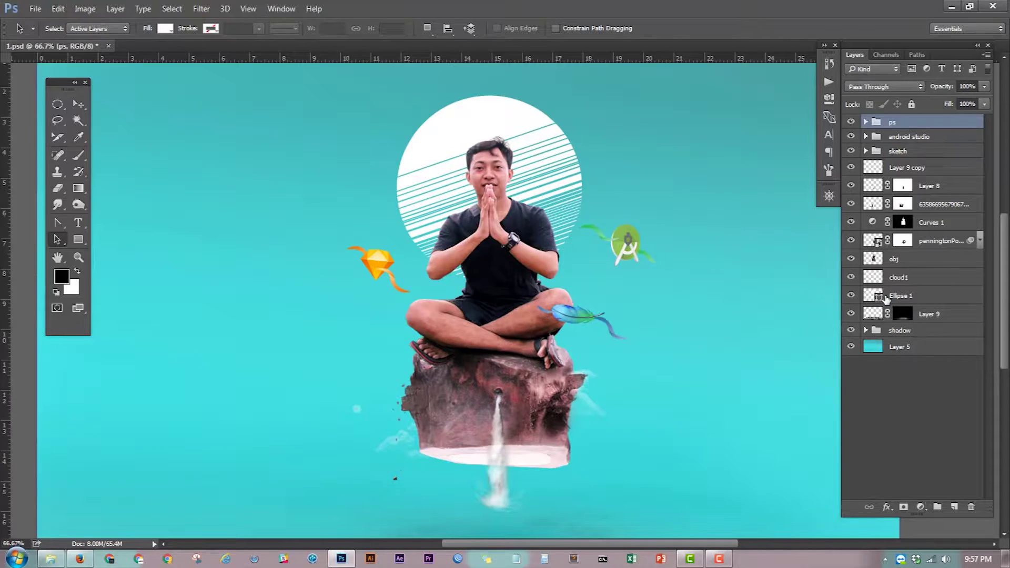
left_click(894, 295)
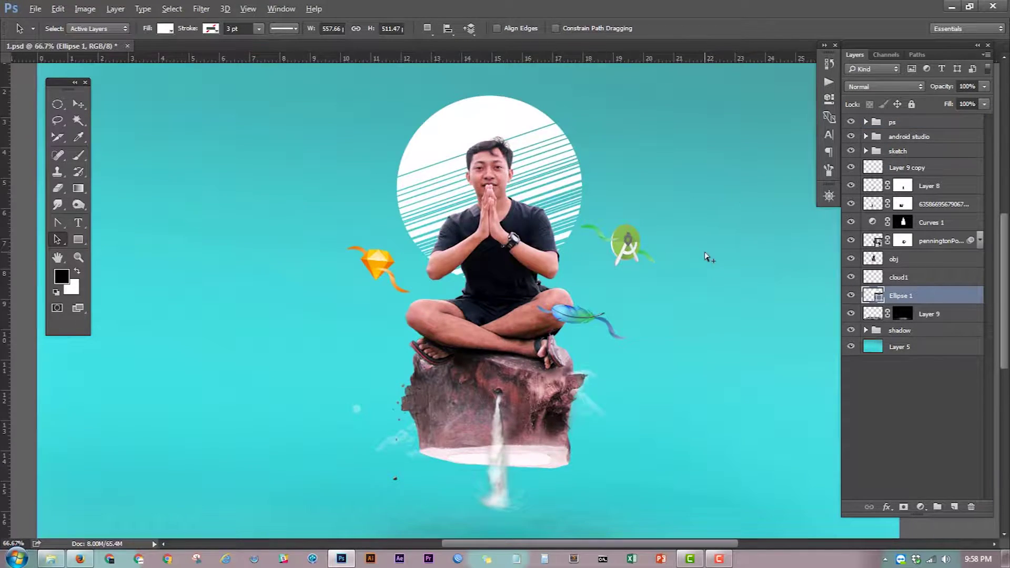
key("ctrl+minus")
left_click(905, 347)
Step: Brighten the teal background layer with a Curves adjustment
key("v")
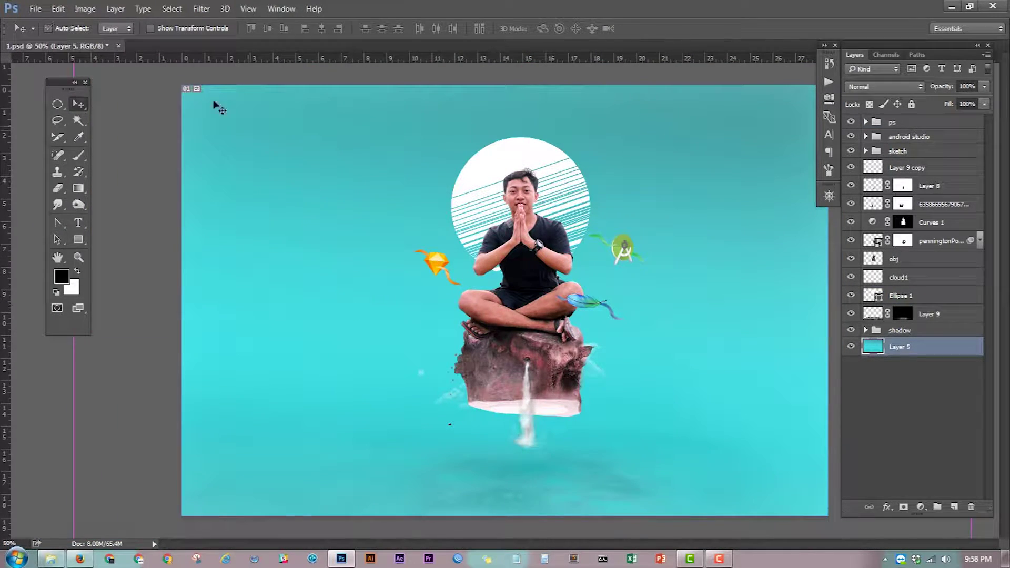
left_click(84, 8)
left_click(248, 66)
left_click_drag(716, 201, 721, 186)
left_click(674, 241)
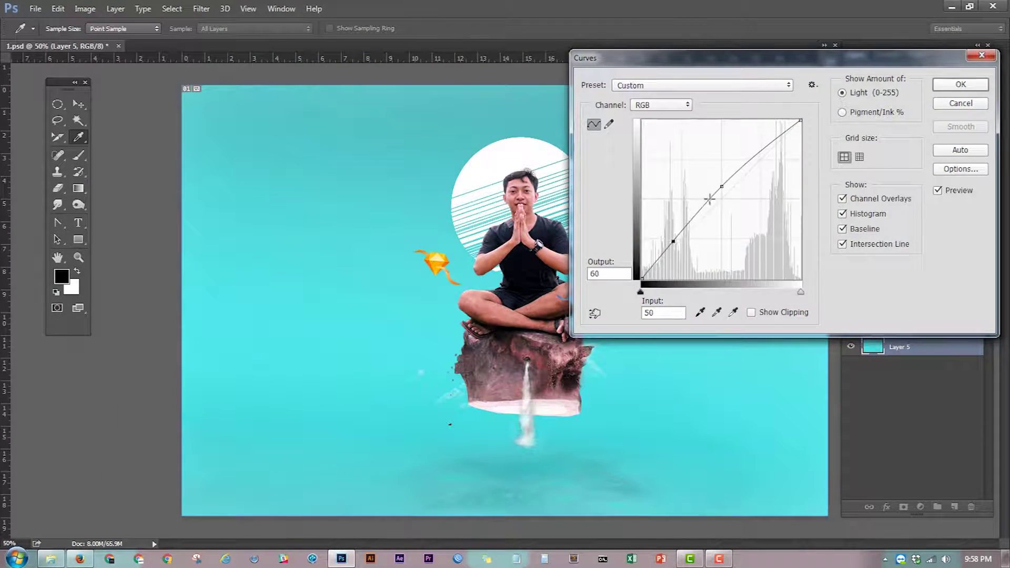
left_click(960, 84)
Step: Move the mist copy under the waterfall, lower its opacity, and drag out another copy
left_click(915, 330)
left_click(526, 432, "ctrl")
scroll(564, 476, "up", 2)
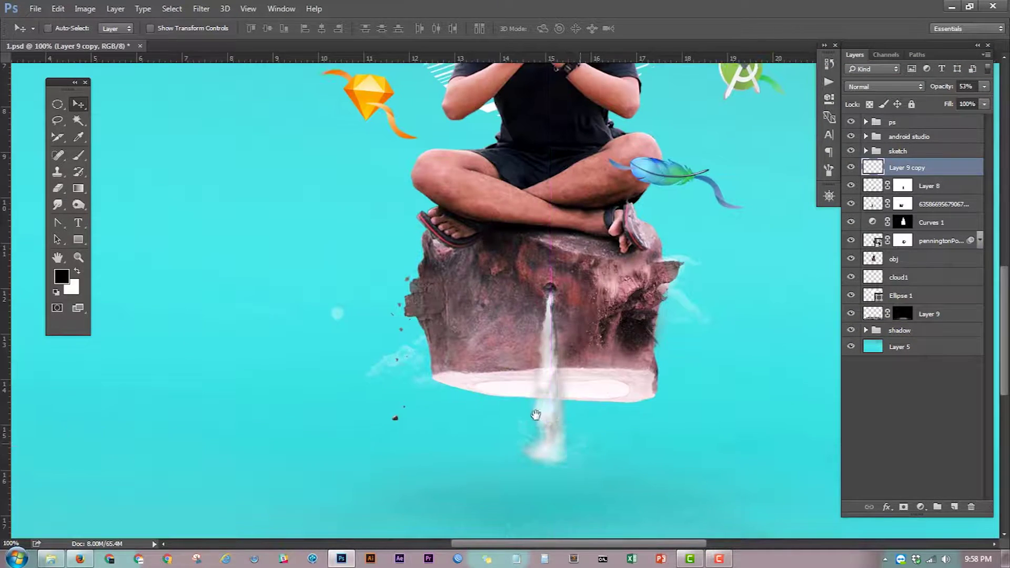
left_click_drag(508, 421, 531, 447)
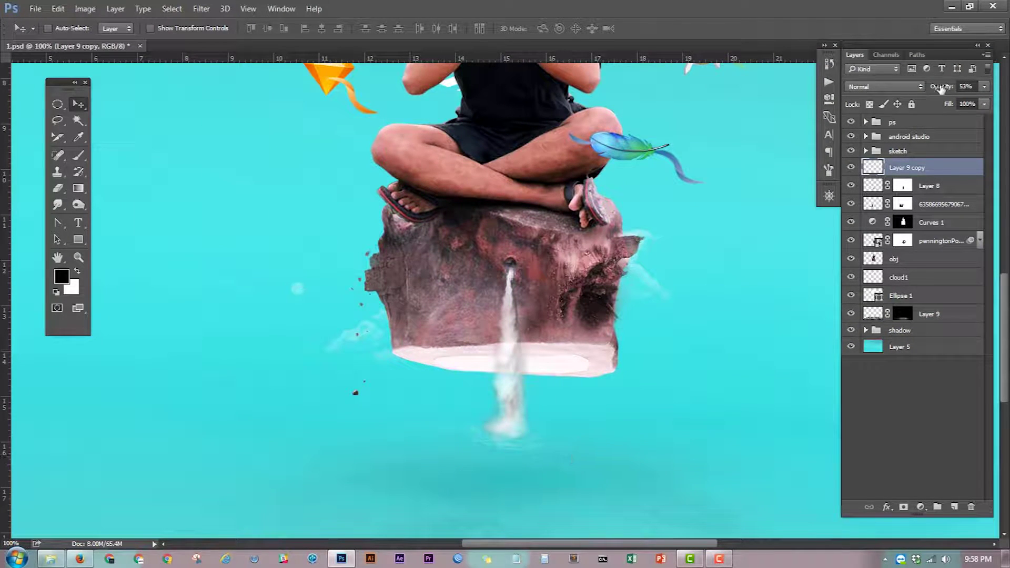
left_click_drag(941, 89, 926, 88)
left_click_drag(505, 431, 510, 436)
Step: Lighten the mist copies with Hue/Saturation and place an extra copy below the waterfall
key("ctrl+u")
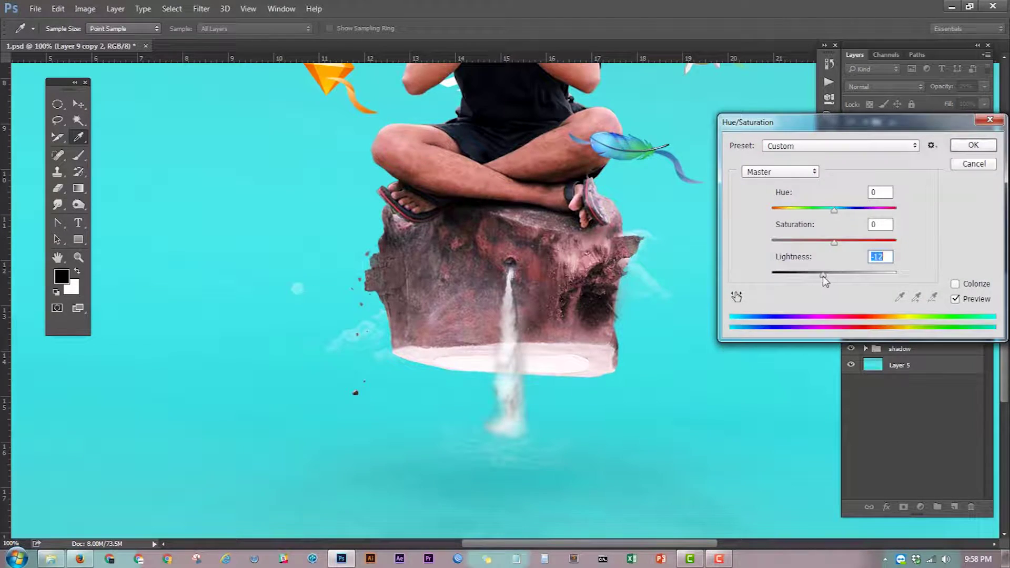
key("Return")
key("ctrl+j")
key("ctrl+alt+u")
key("Return")
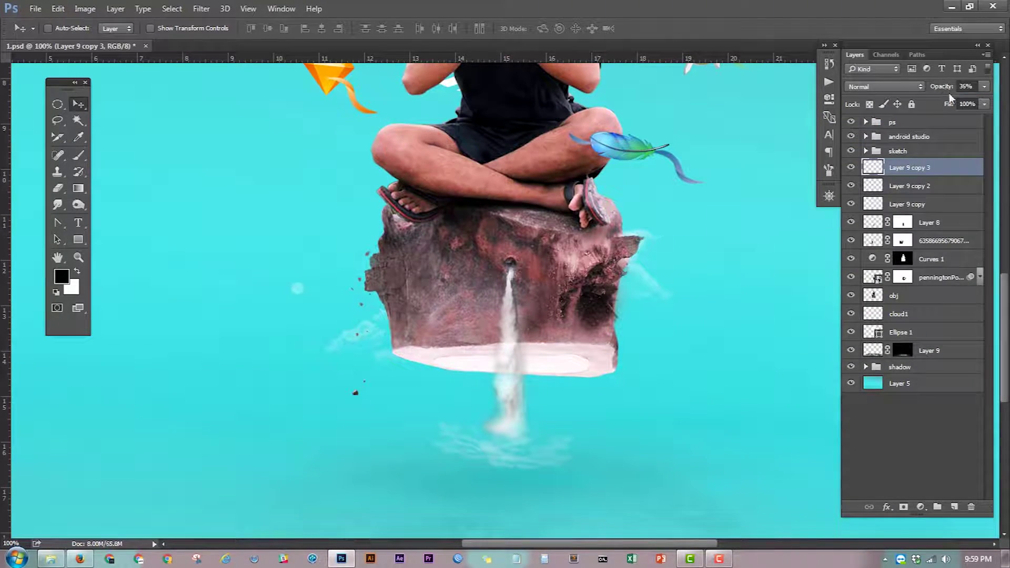
mouse_move(504, 431)
left_mouse_down()
mouse_move(633, 397)
mouse_move(662, 462)
left_mouse_up()
key("ctrl+u")
key("Return")
key("ctrl+minus")
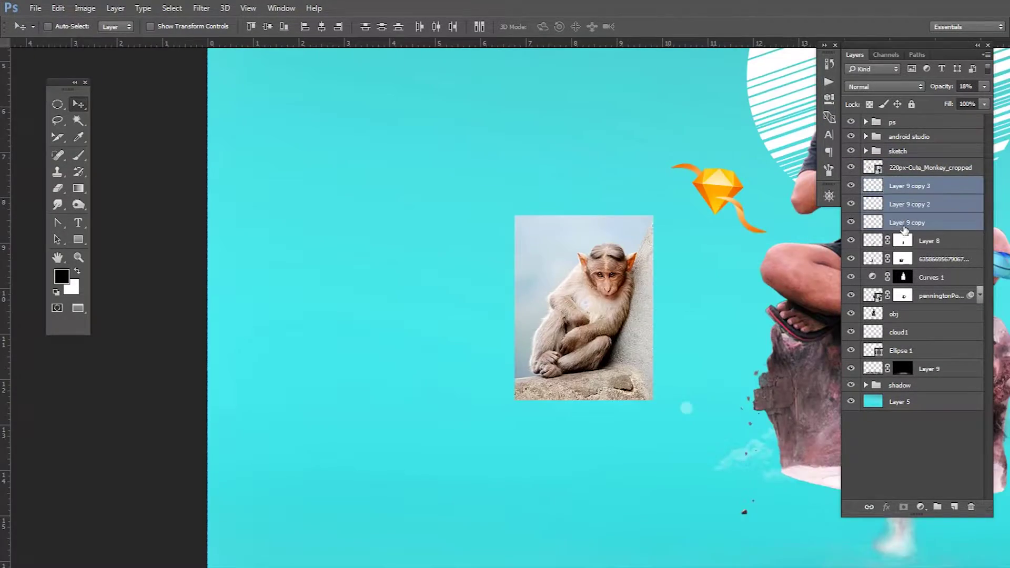
Step: Group the three copied layers and rename layers to waterfall and rock fall
key("ctrl+g")
double_click(923, 201)
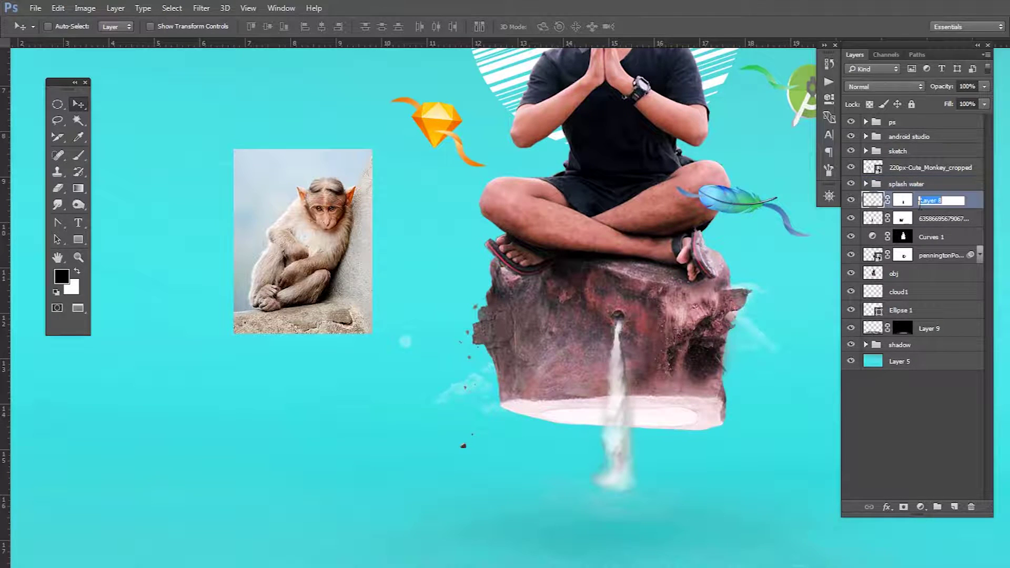
type("waterfall")
double_click(919, 218)
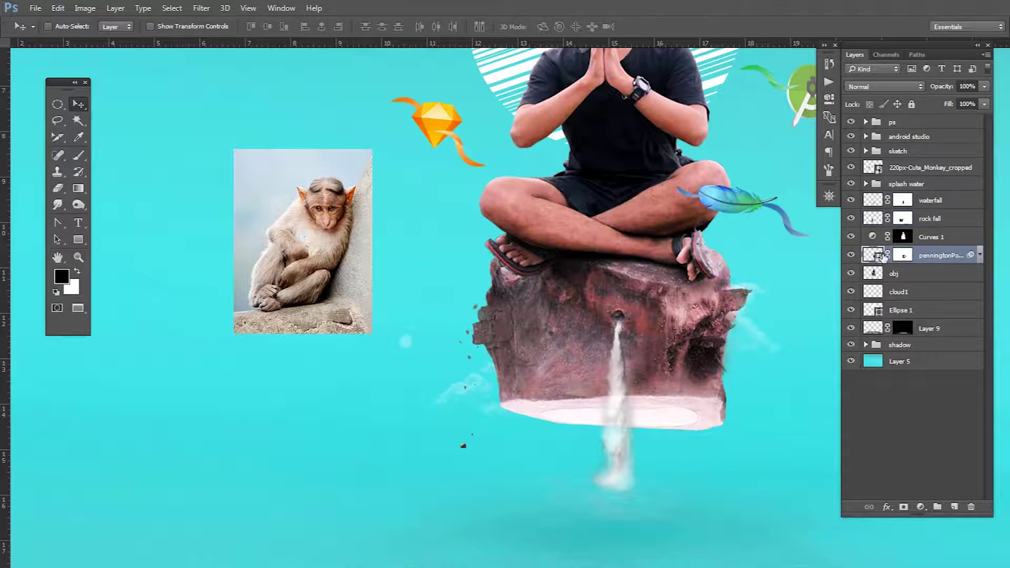
Step: Lower the rock's saturation slightly and raise its lightness to +10 in Hue/Saturation
left_click(980, 237)
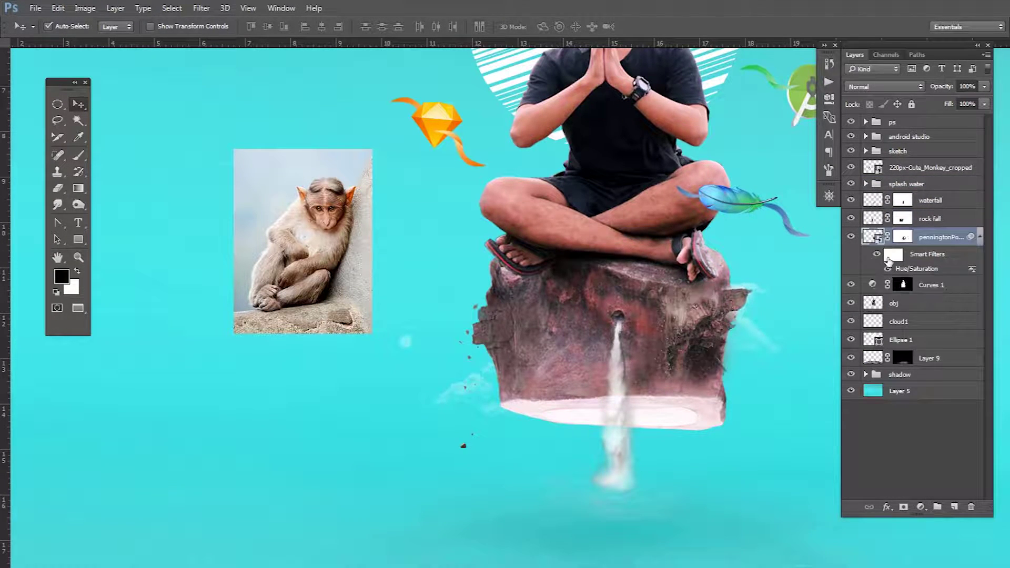
double_click(926, 269)
left_click_drag(761, 188, 759, 187)
left_click_drag(782, 219, 788, 220)
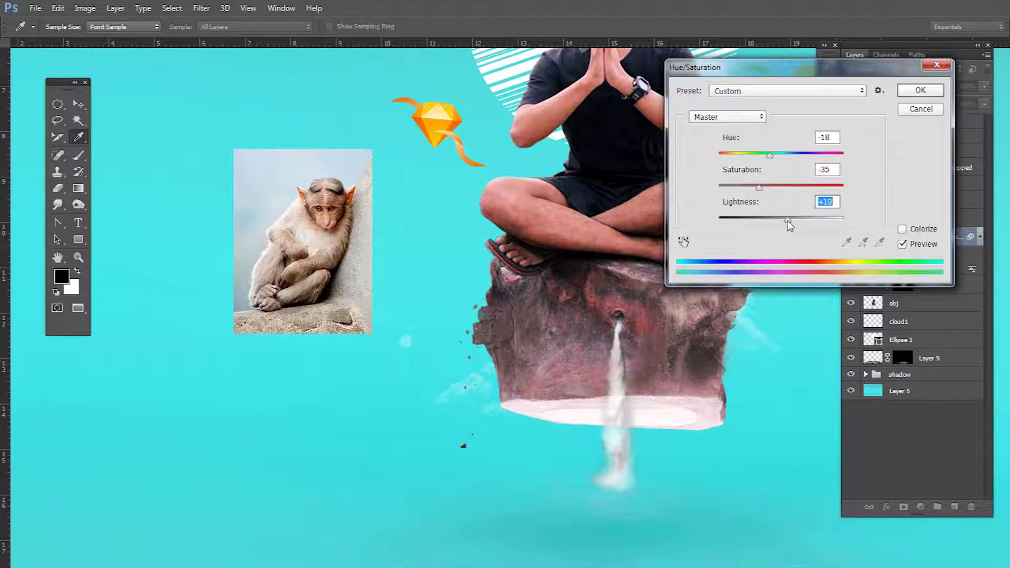
left_click(920, 89)
Step: Paint the monkey layer's mask with a full-opacity brush to hide its photo background
scroll(205, 280, "up", 3)
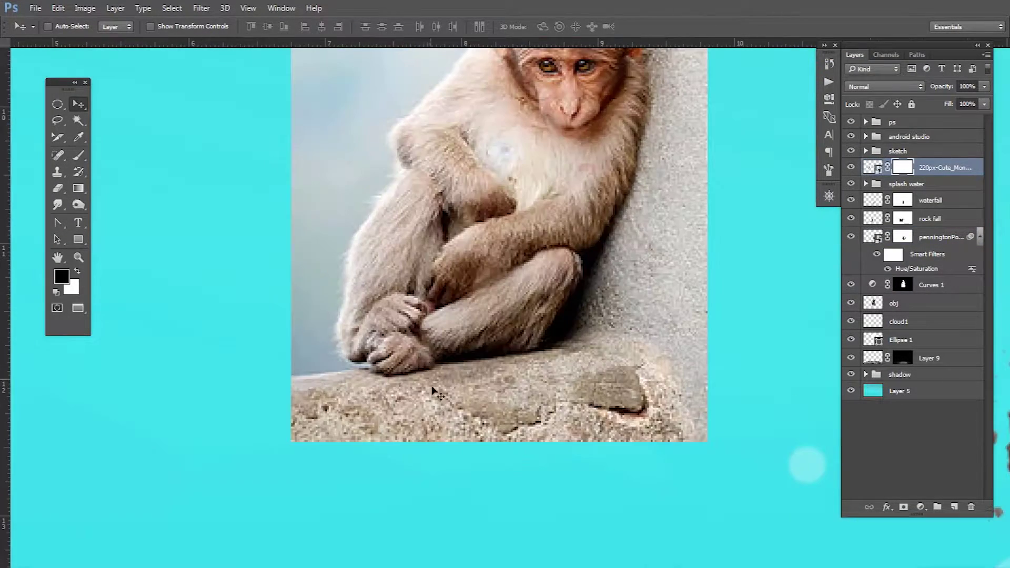
key("b")
right_click(545, 381)
key("Return")
key("0")
right_click(526, 416)
left_click_drag(333, 379, 451, 366)
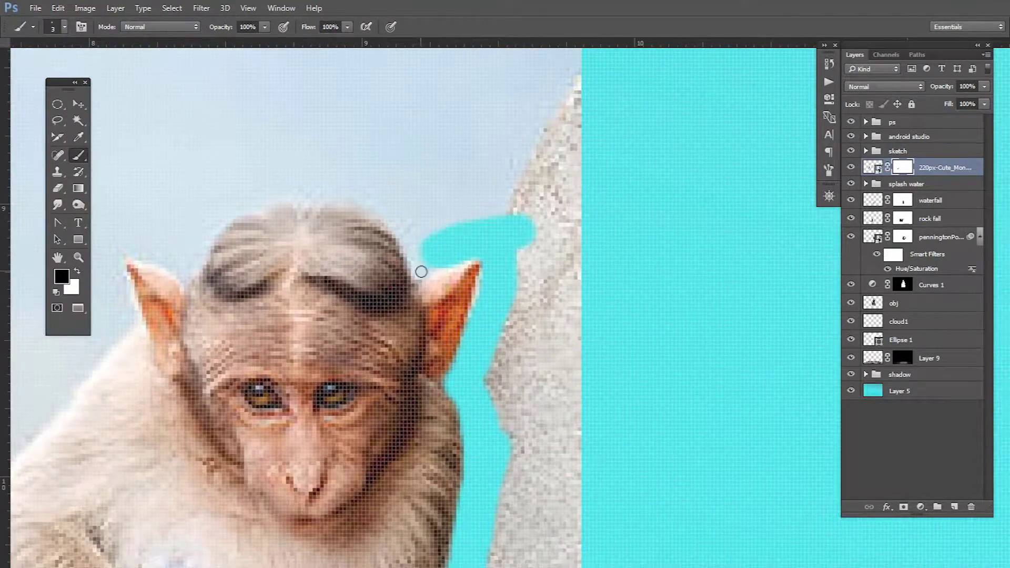
left_click_drag(244, 164, 474, 191)
left_click_drag(399, 258, 488, 189)
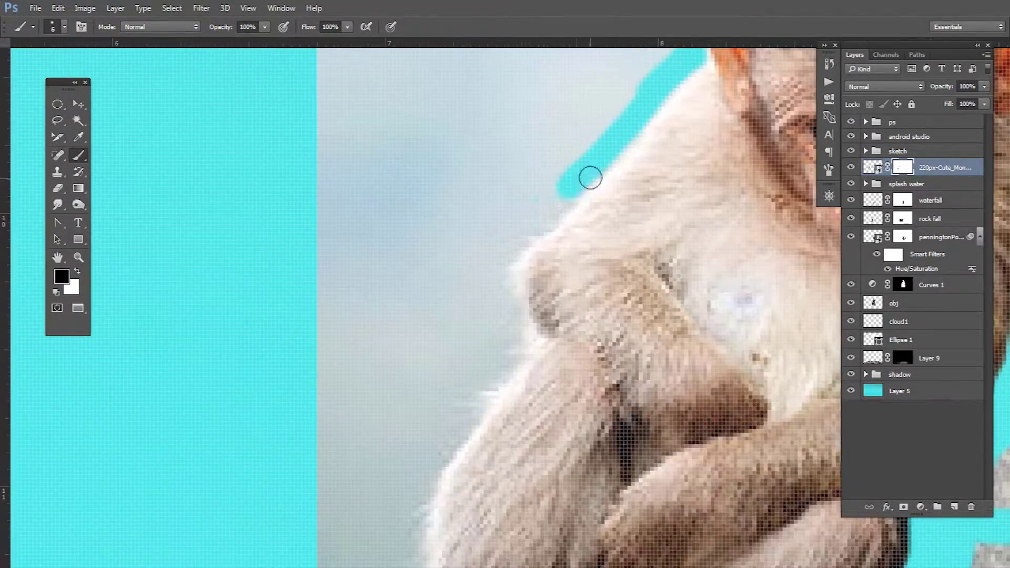
left_click_drag(585, 174, 473, 396)
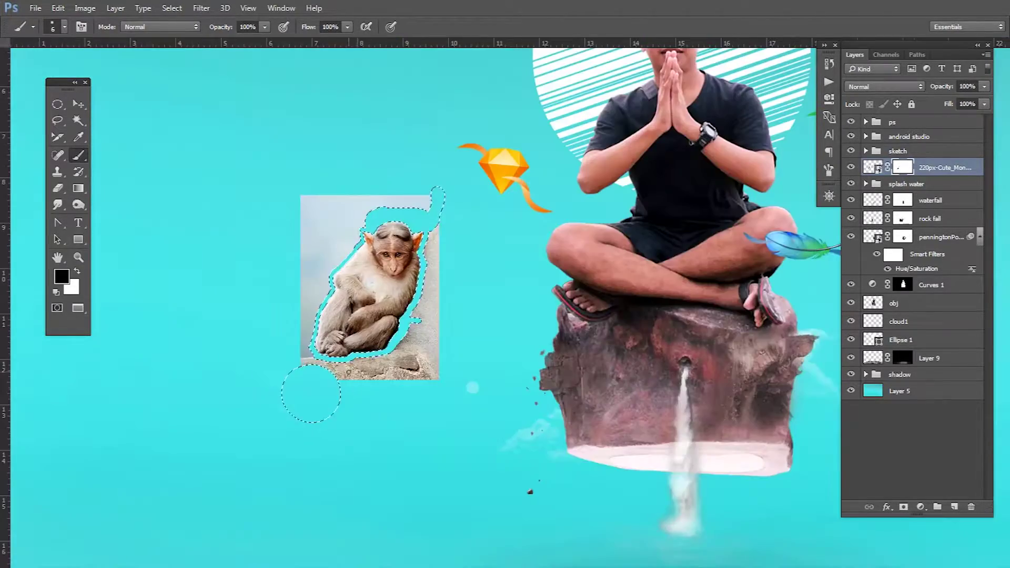
right_click(370, 348)
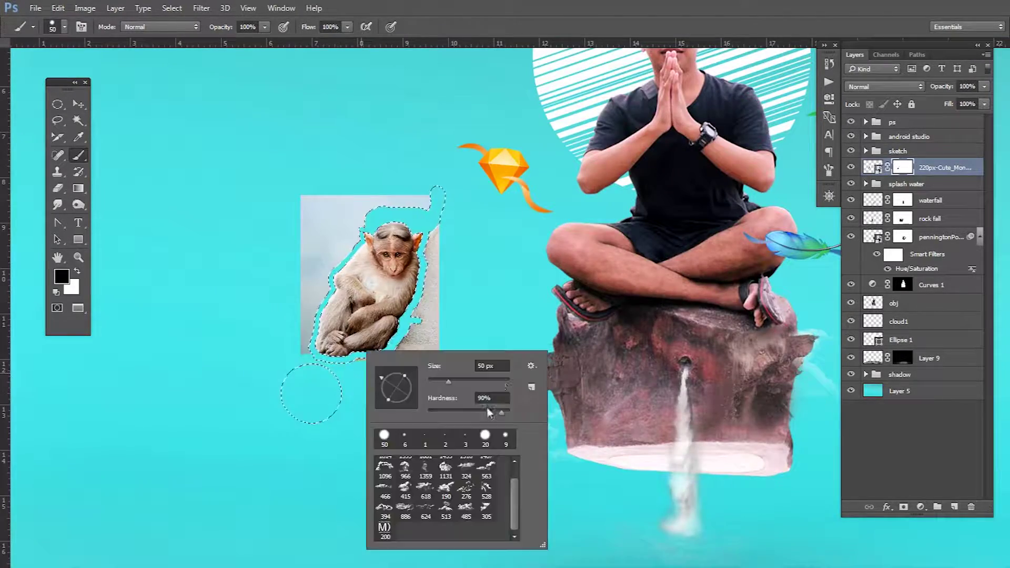
key("ctrl+d")
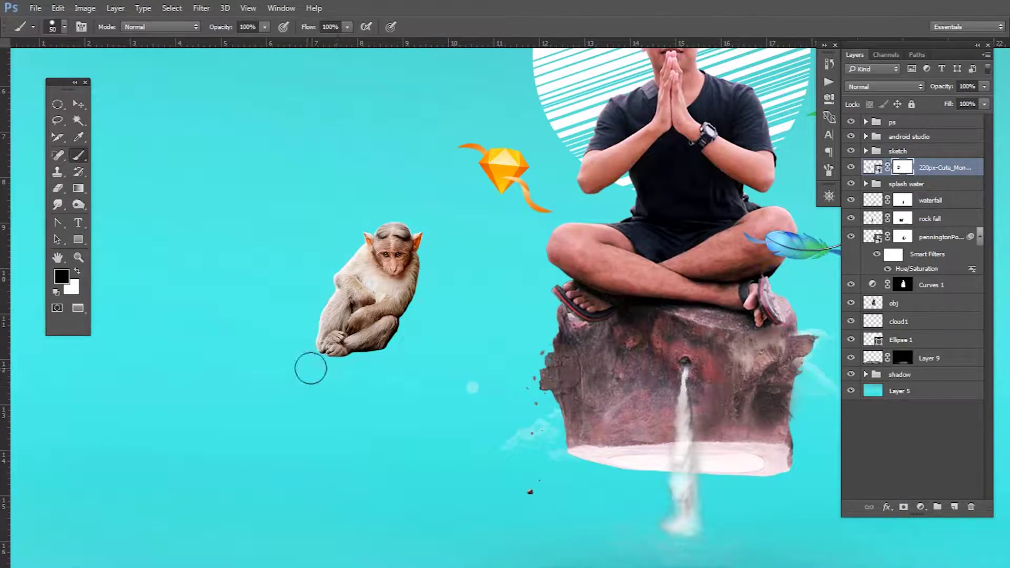
Step: Rotate the monkey onto its side, shrink it and place it on the man's lap
key("ctrl+t")
left_click_drag(439, 253, 489, 247)
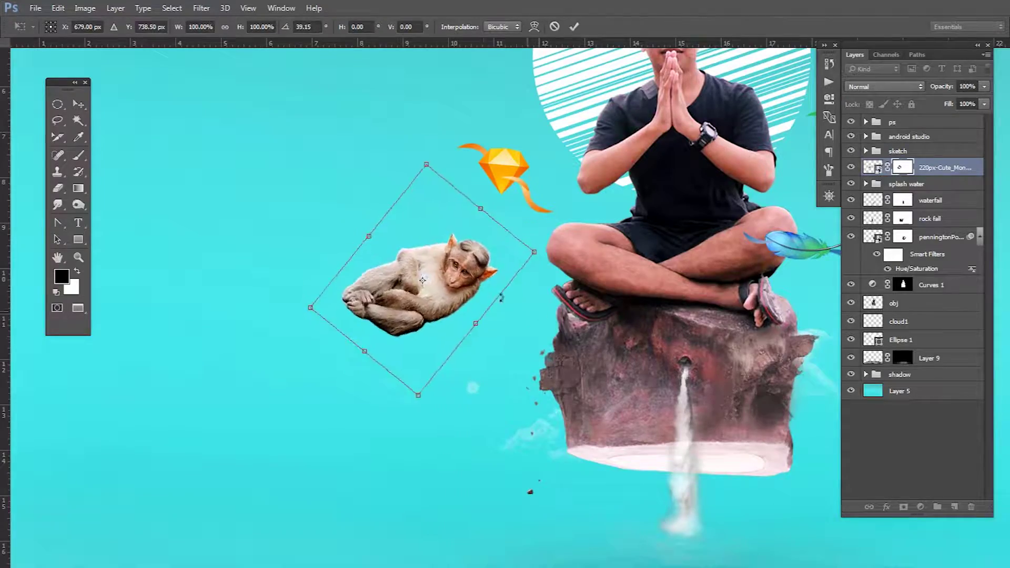
left_click_drag(416, 284, 652, 227)
scroll(702, 260, "up", 3)
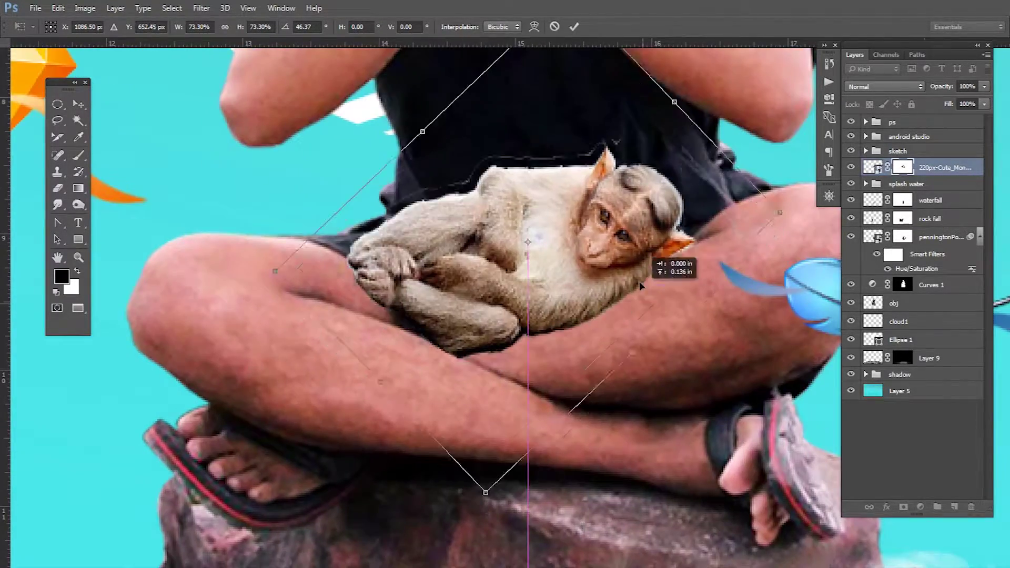
key("Return")
Step: Paint a soft shadow beneath the monkey on a new empty layer
key("b")
scroll(369, 284, "up", 2)
right_click(266, 336)
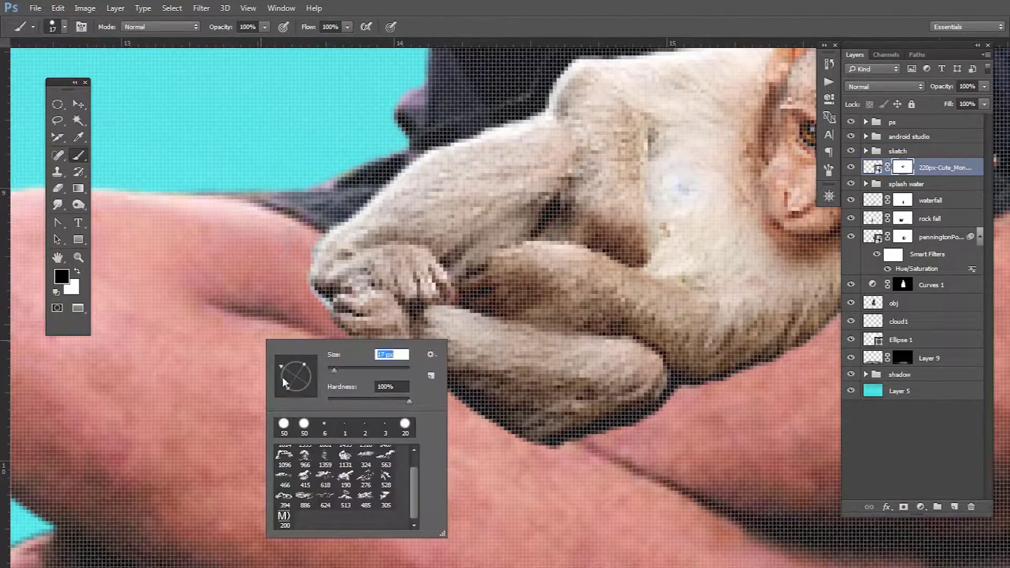
key("Escape")
scroll(297, 286, "down", 2)
key("ctrl+shift+alt+n")
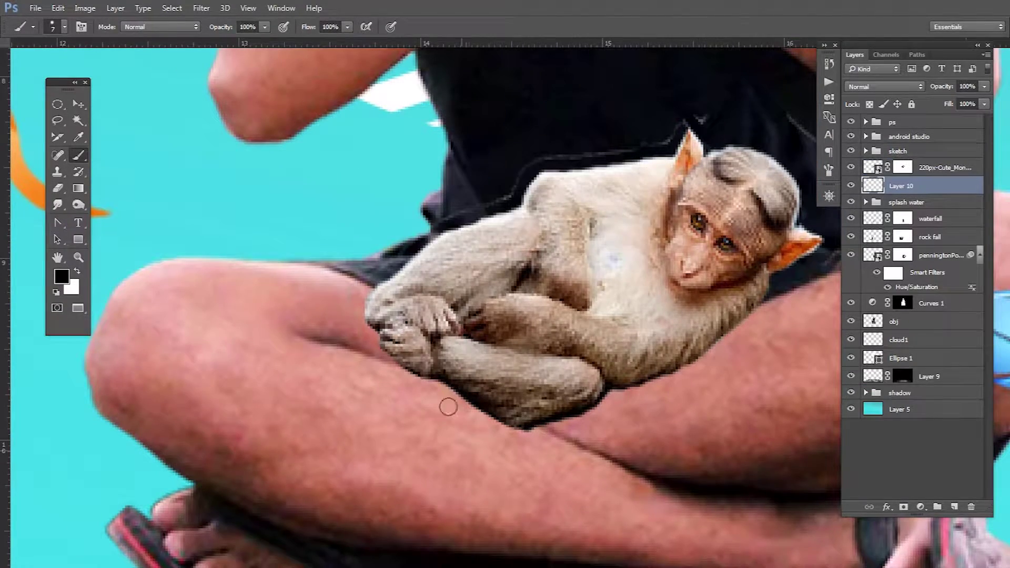
key("ctrl+z")
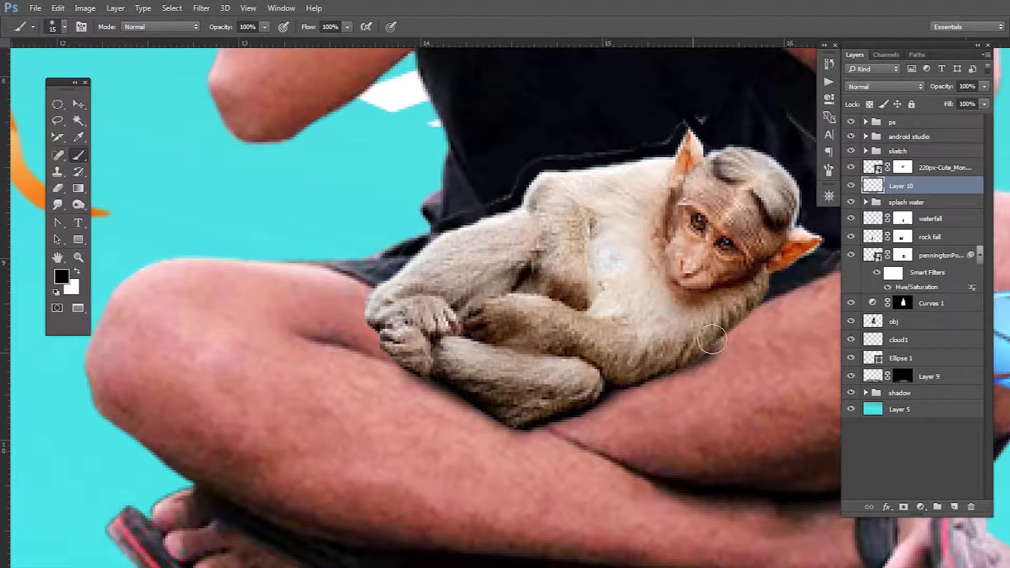
left_click_drag(712, 340, 580, 376)
key("alt+bracketright")
right_click(542, 153)
key("Escape")
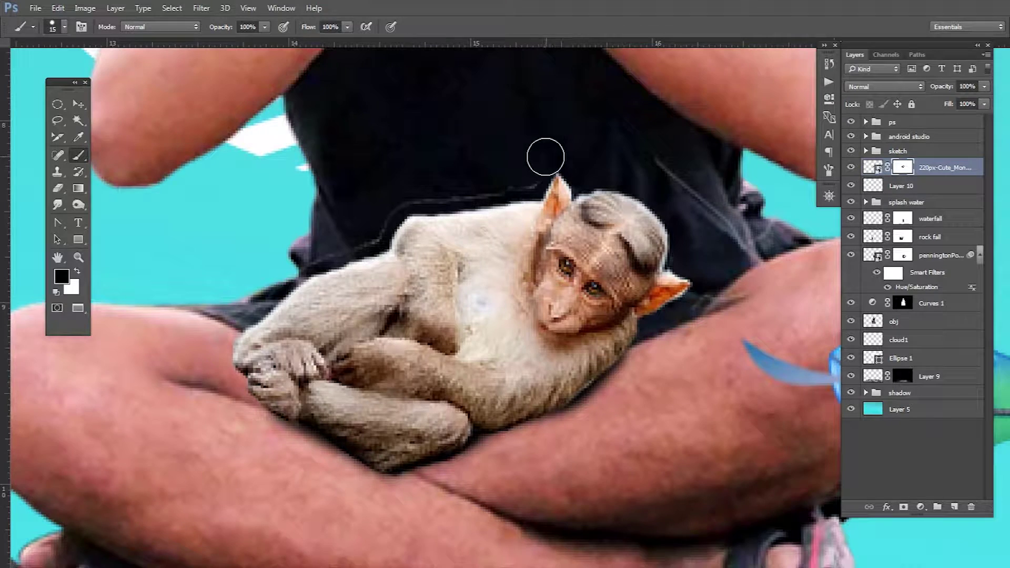
Step: Set the shadow layer to Overlay and add a Multiply-blended duplicate
key("v")
key("alt+bracketleft")
left_click(884, 87)
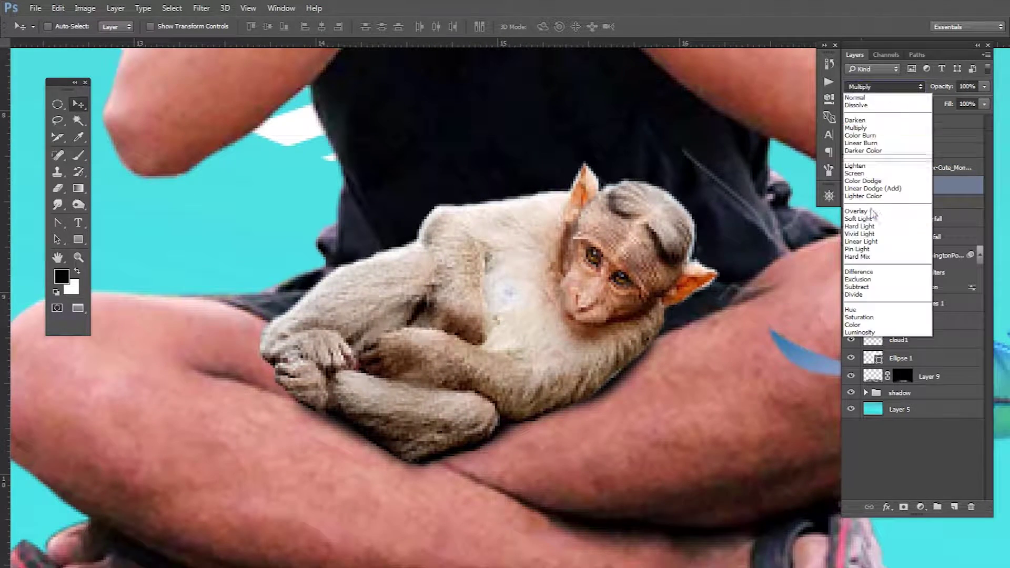
left_click(862, 210)
left_click_drag(944, 86, 935, 91)
key("ctrl+j")
key("shift+alt+m")
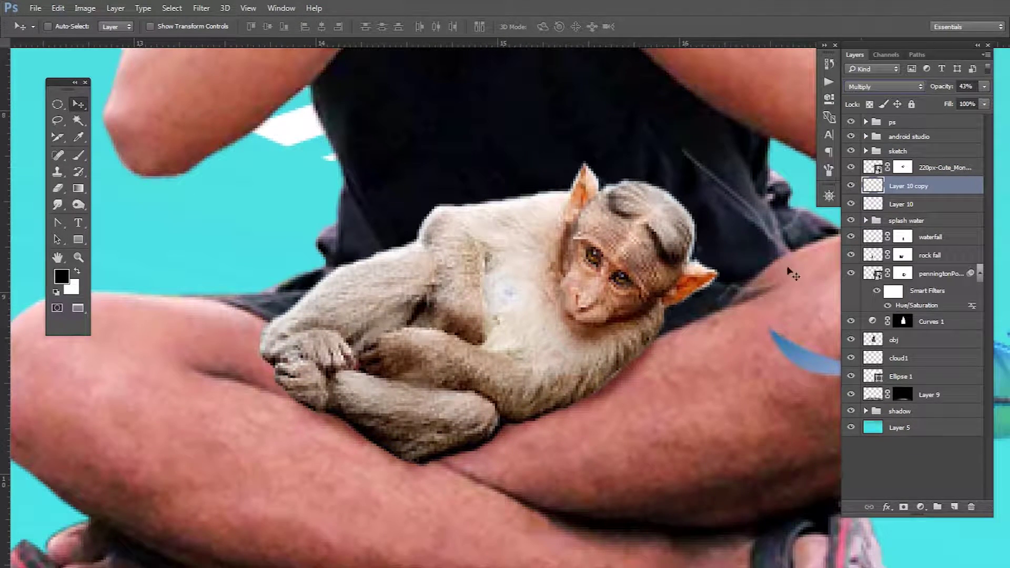
Step: Move the monkey and shadow layers below the rock layer and group them as bojog
left_click(870, 200, "shift")
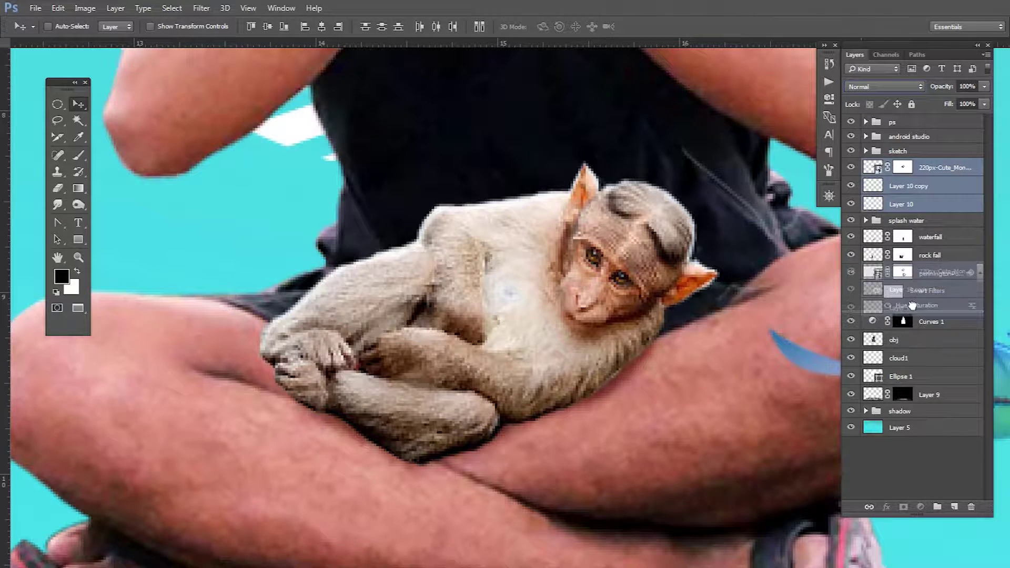
left_click_drag(870, 200, 894, 315)
left_click(907, 285)
key("b")
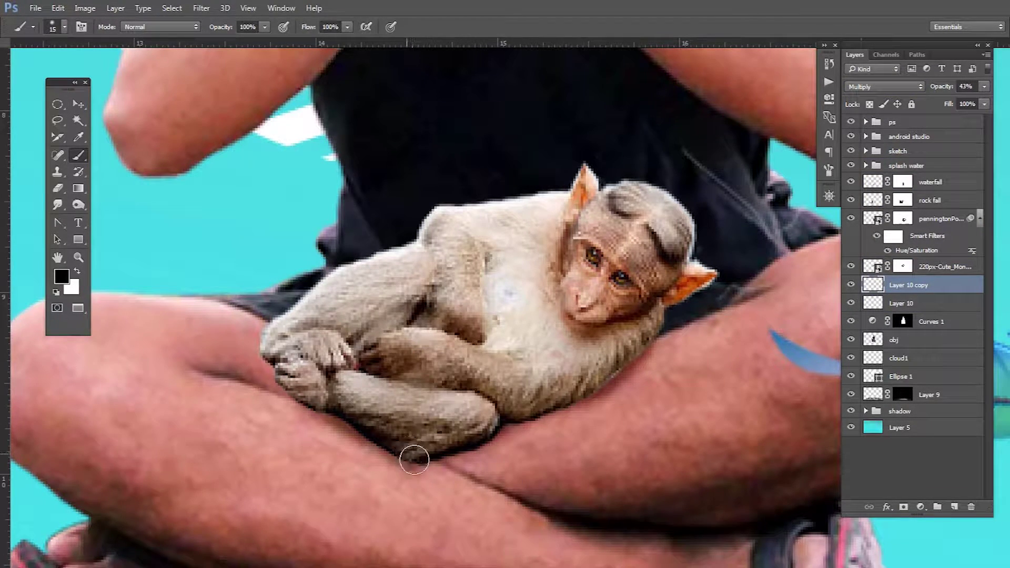
key("ctrl+0")
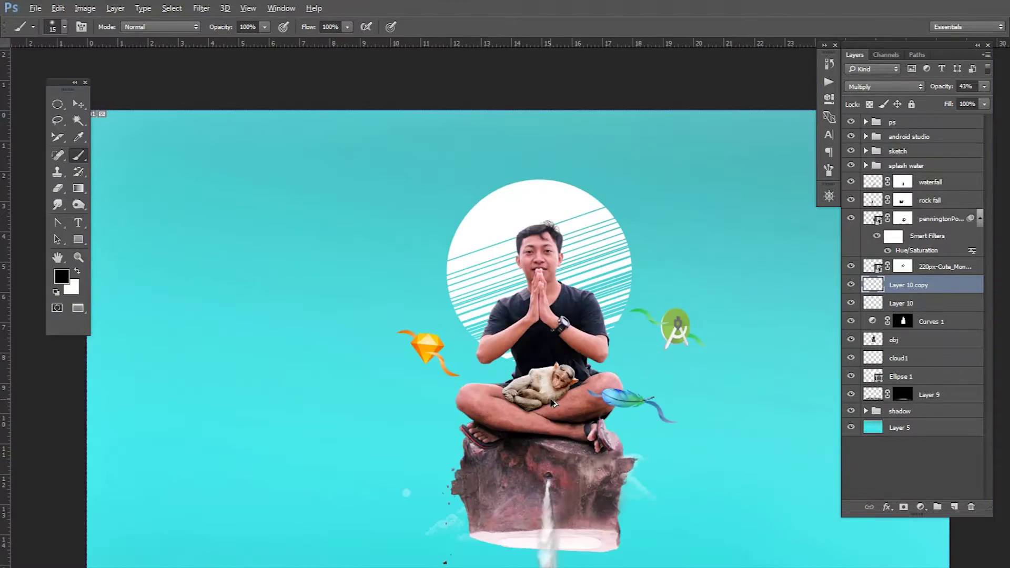
left_click(930, 302, "shift")
key("ctrl+g")
scroll(690, 327, "up", 5)
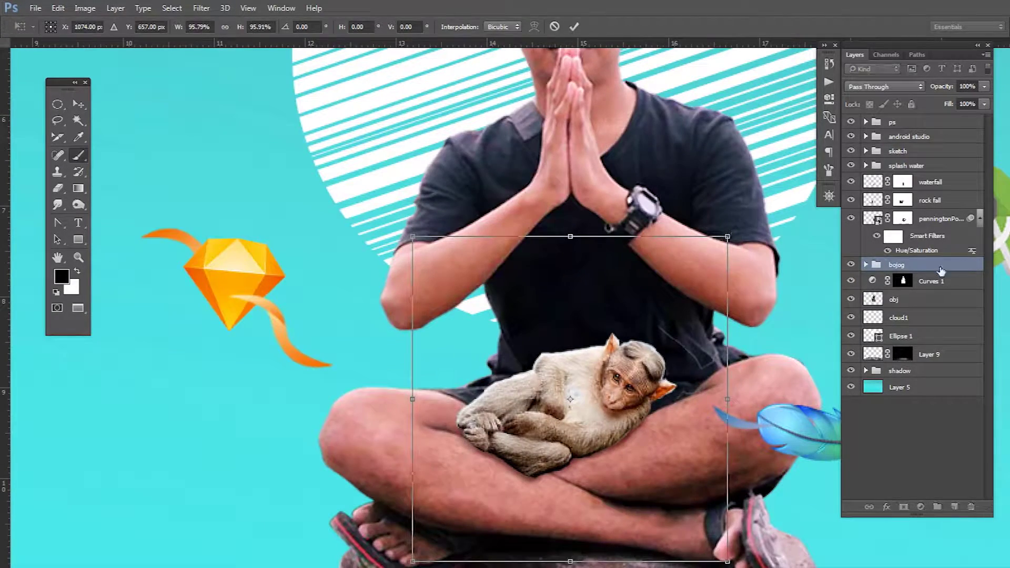
Step: Nudge the bojog group into place on the man's lap
key("v")
left_click(896, 265)
left_click_drag(579, 411, 584, 412)
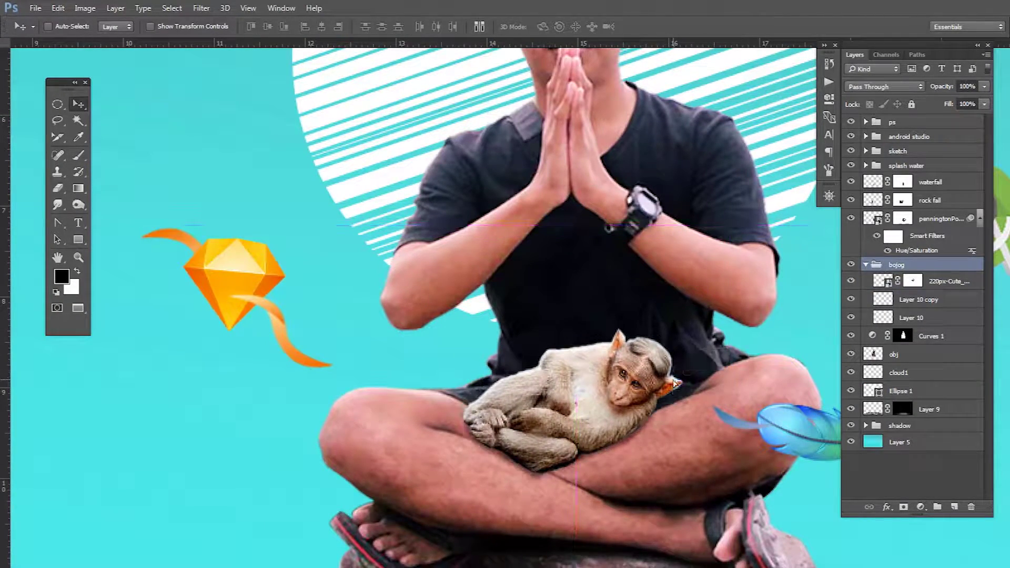
scroll(679, 389, "up", 3)
left_click(909, 300)
key("b")
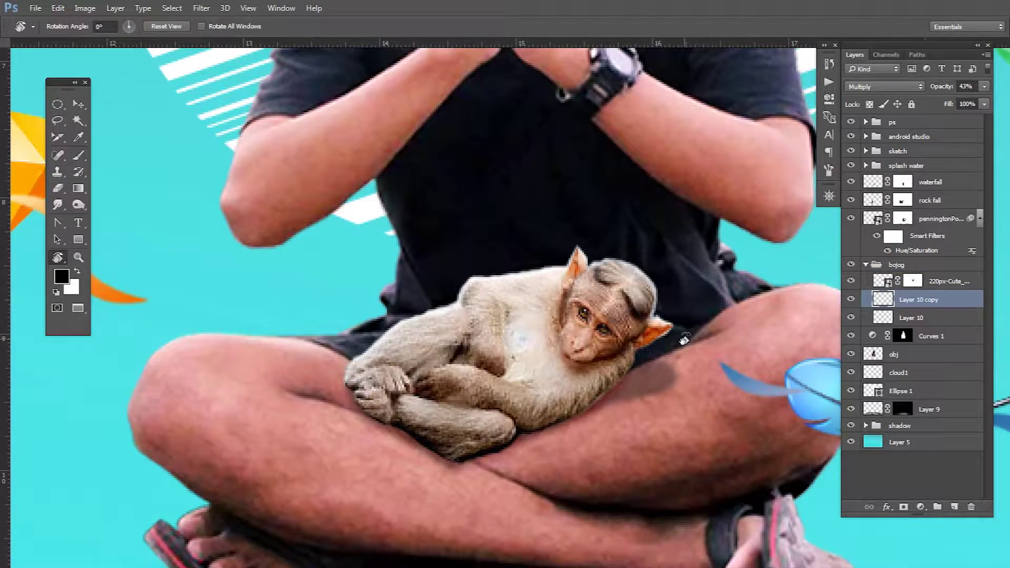
Step: Duplicate the Layer 10 copy shadow and set the new copy to Overlay blending
key("v")
scroll(674, 452, "down", 5)
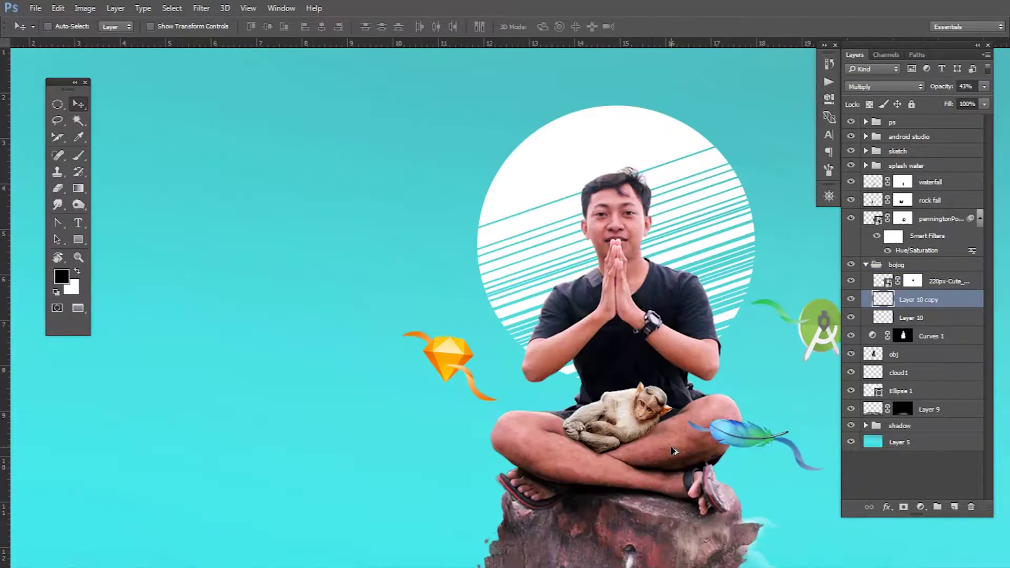
key("ctrl+j")
left_click(884, 86)
left_click(868, 207)
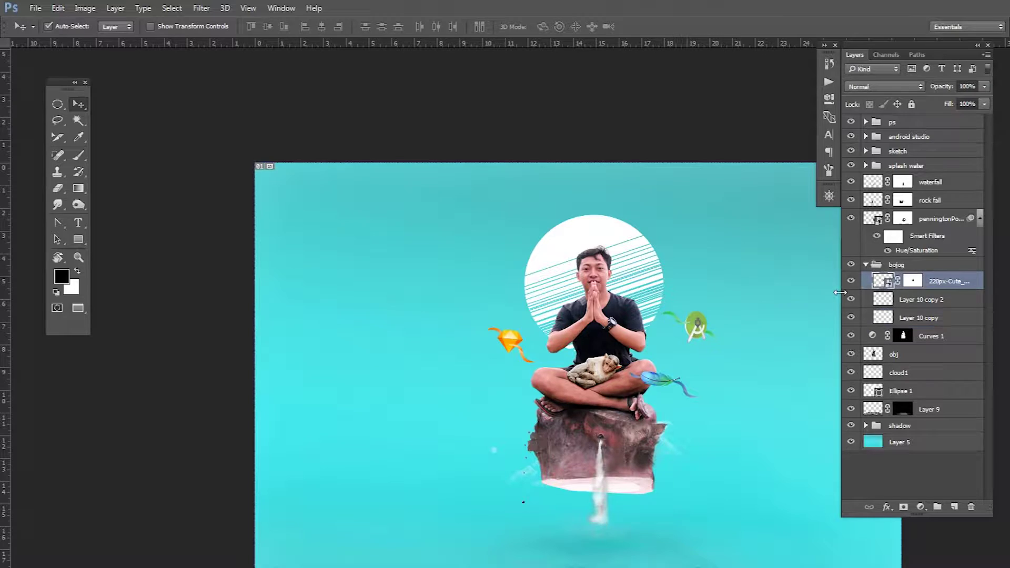
left_click(85, 8)
Step: Tone the monkey with Curves, brightening the RGB white point and adjusting the Red channel
left_click(247, 58)
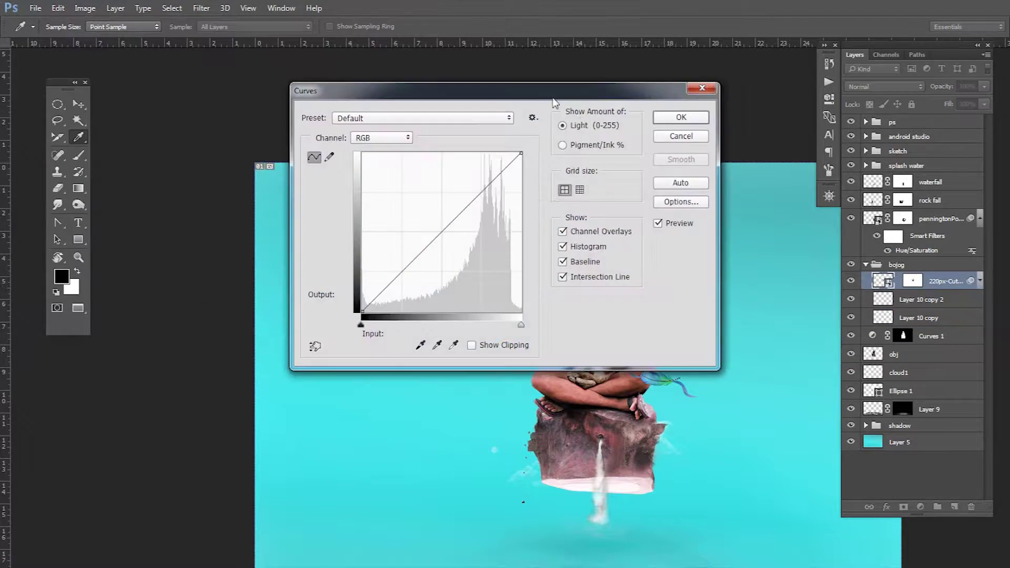
left_click_drag(326, 85, 723, 194)
key("ctrl+plus")
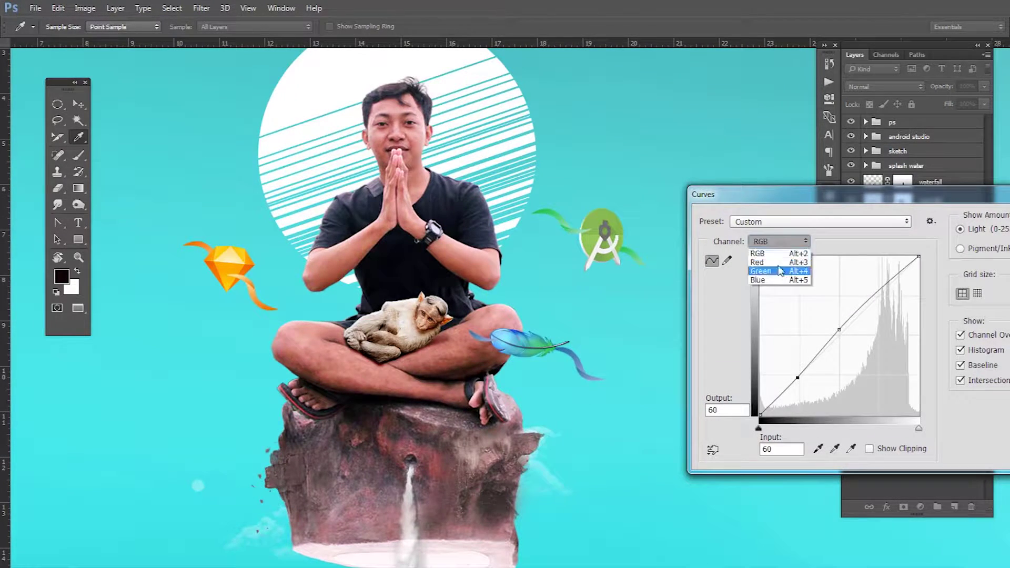
left_click(777, 262)
left_click(777, 255)
left_click_drag(918, 428, 915, 428)
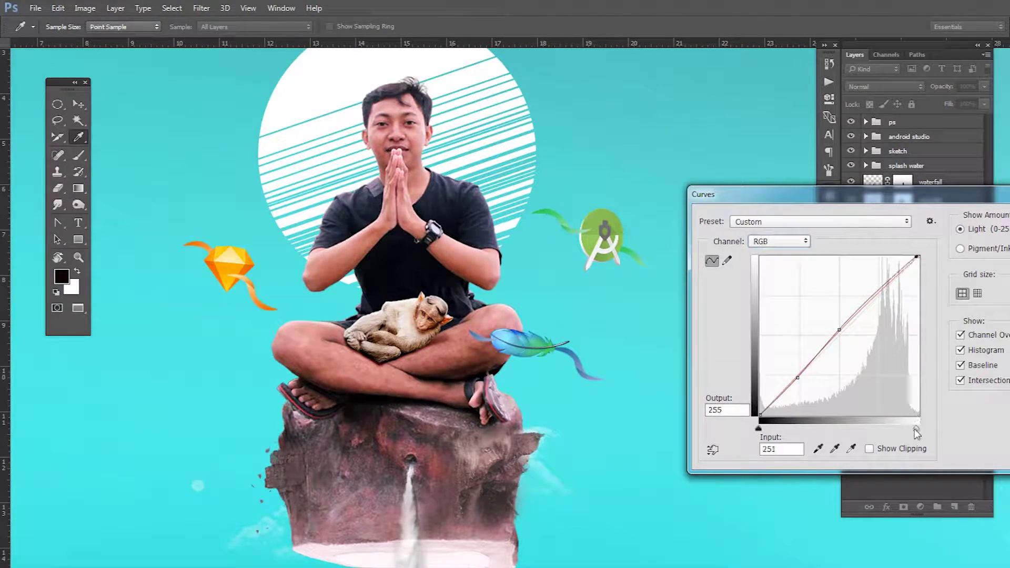
left_click(779, 263)
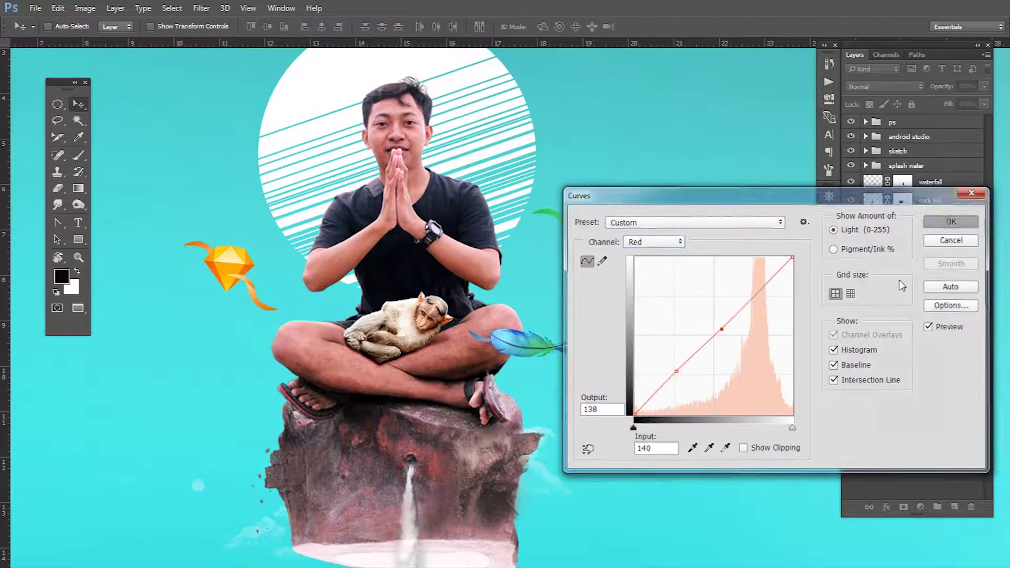
left_click(747, 127)
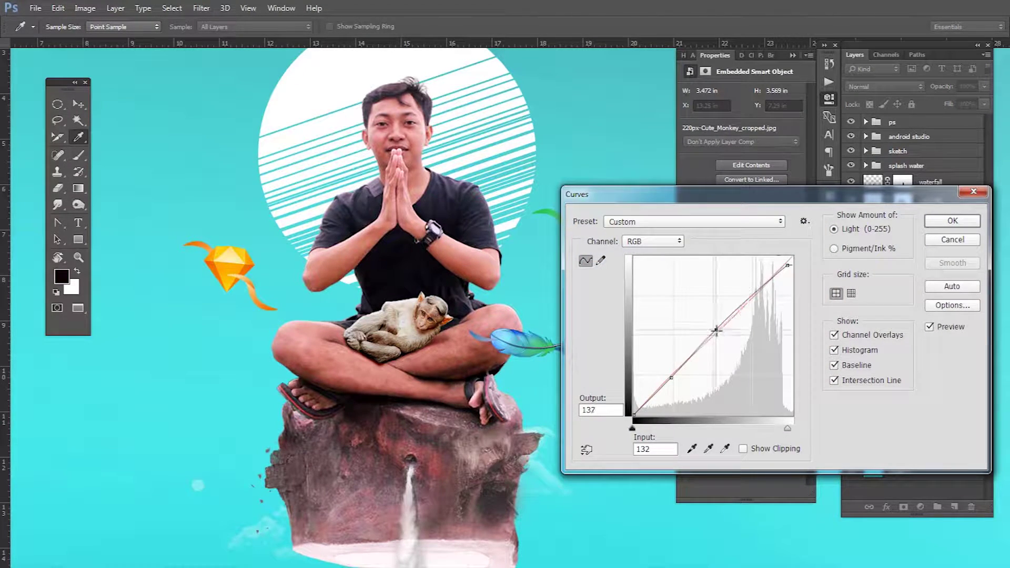
key("ctrl+shift+alt+n")
key("b")
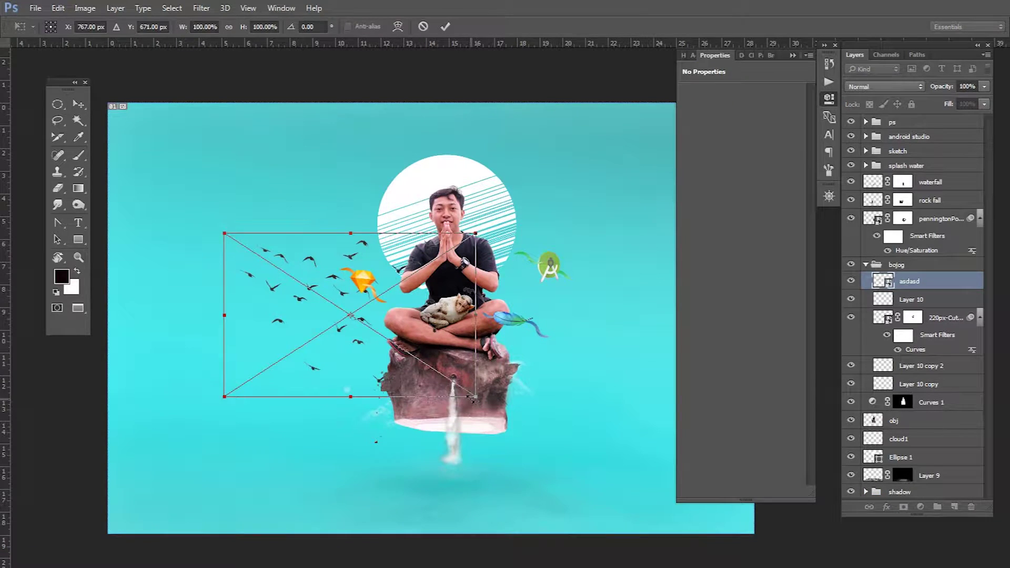
Step: Commit the birds layer, add a layer mask, and move the flock left of the man
key("Return")
left_click(903, 507)
key("b")
right_click(349, 424)
key("Escape")
key("v")
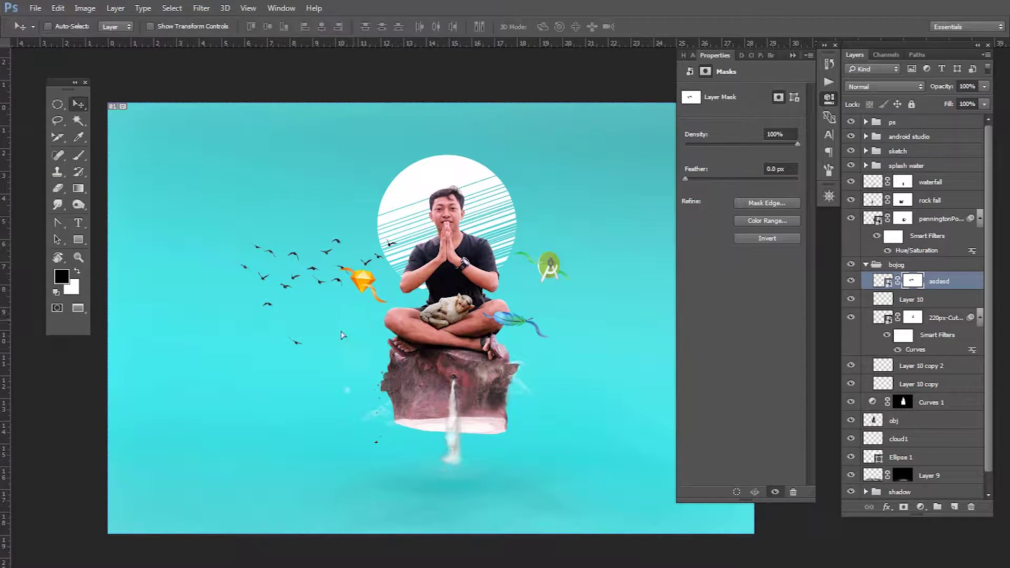
key("b")
mouse_move(343, 335)
left_mouse_down()
mouse_move(266, 366)
mouse_move(484, 341)
left_mouse_up()
Step: Duplicate the bird flock and group both bird layers as kedis
key("v")
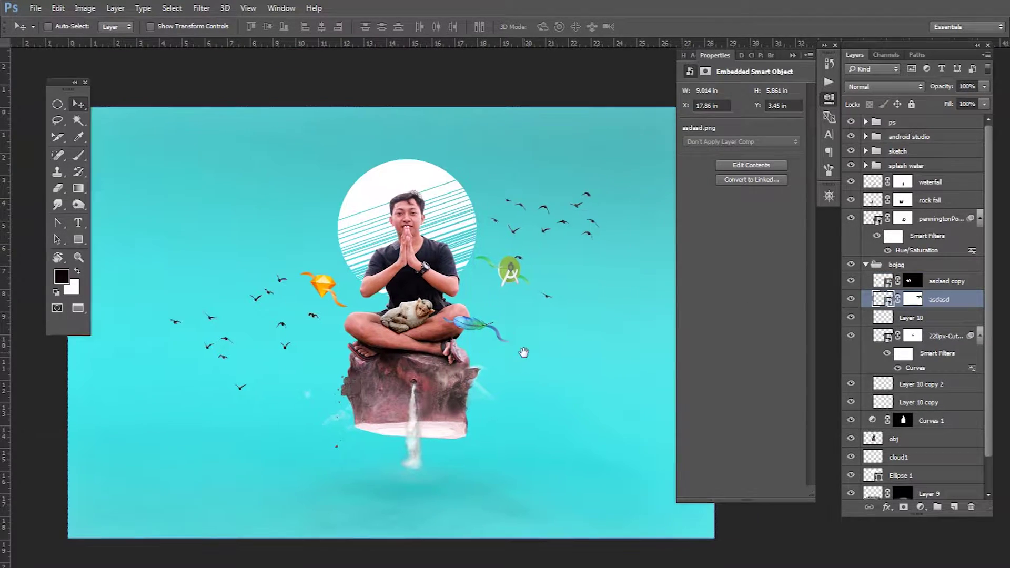
key("alt+bracketleft")
left_click(950, 283, "shift")
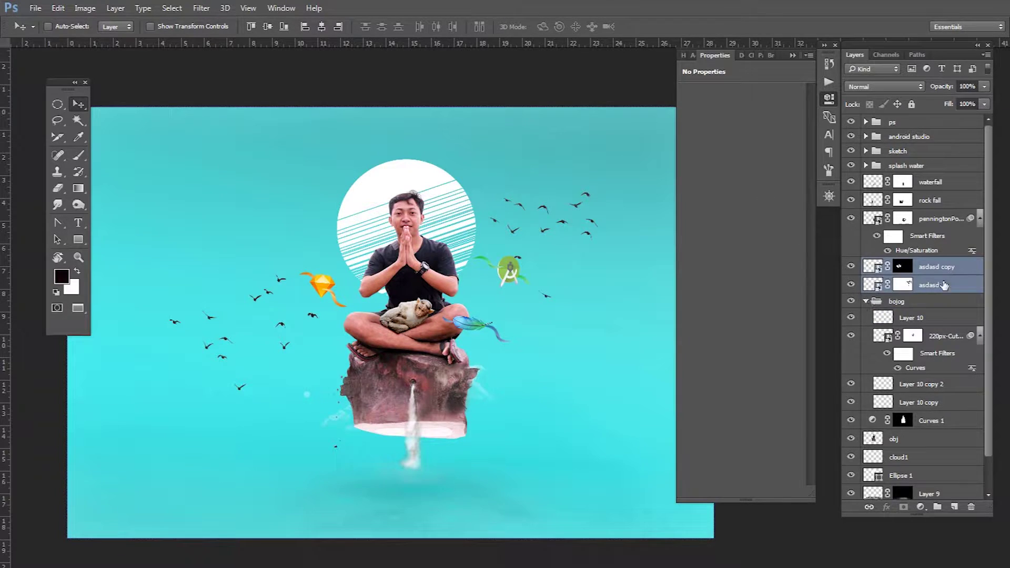
key("ctrl+g")
left_click(916, 295)
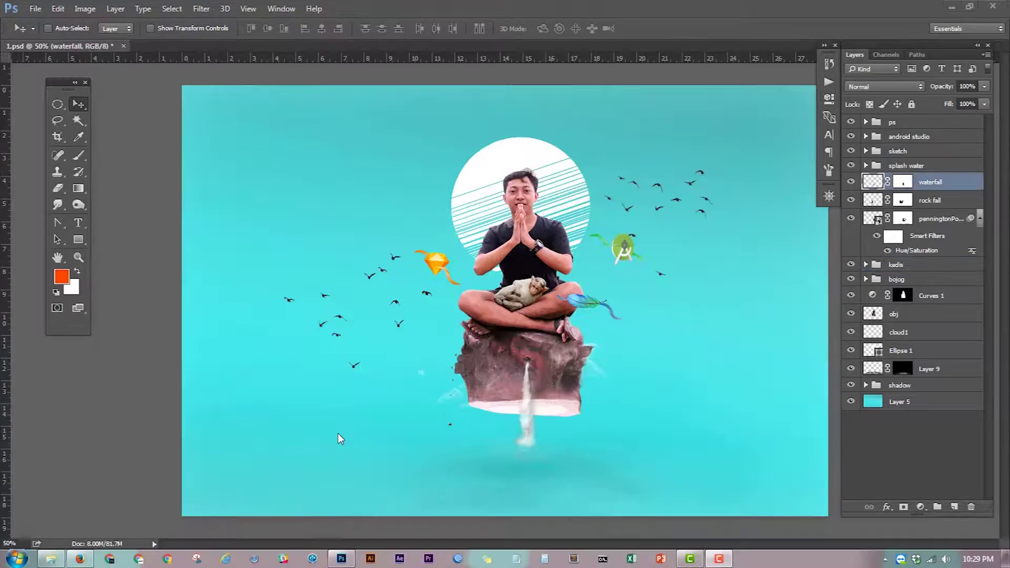
Step: Scale both bird flocks down toward the centre
left_click(358, 270, "ctrl")
key("ctrl+t")
left_click_drag(232, 166, 278, 177)
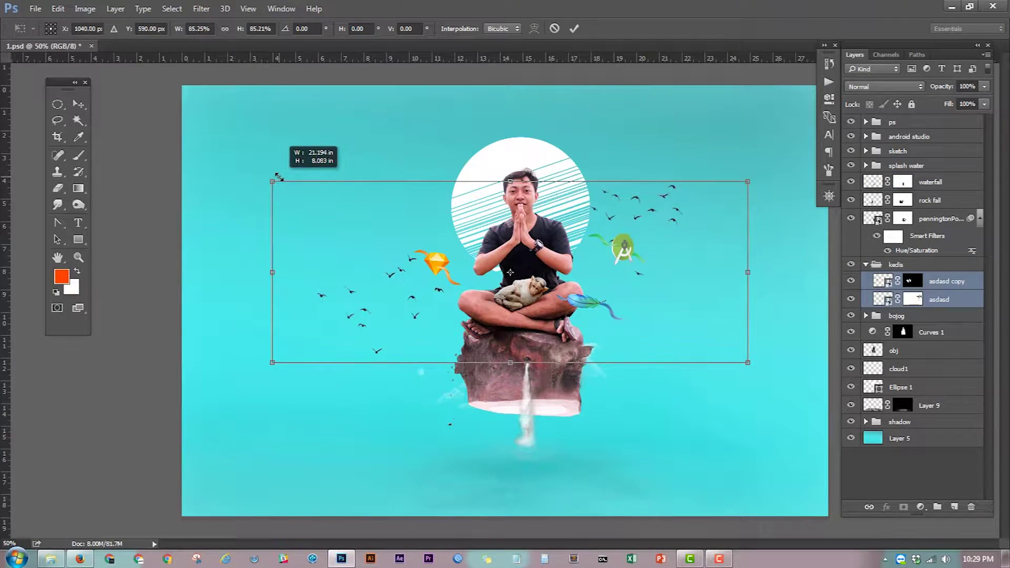
key("Return")
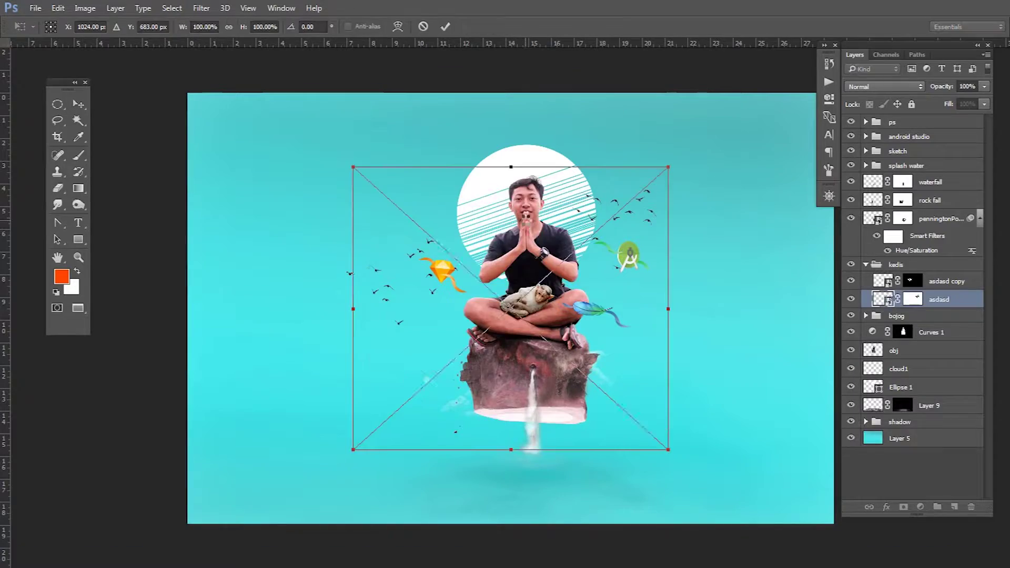
Step: Place the palm at the top right and soften it with Gaussian Blur and Motion Blur
left_click_drag(896, 116, 896, 119)
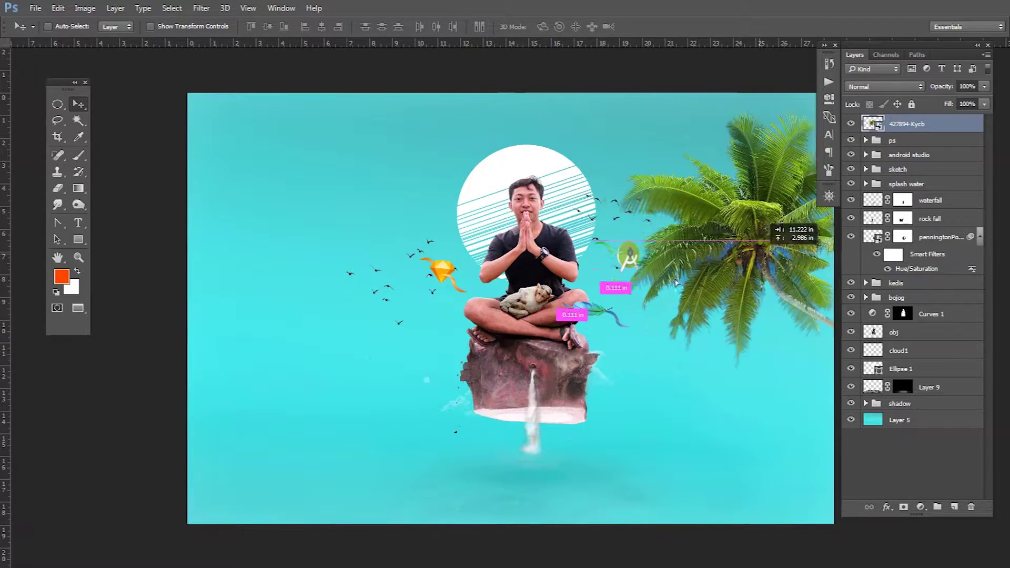
left_click(201, 8)
left_click_drag(290, 304, 301, 304)
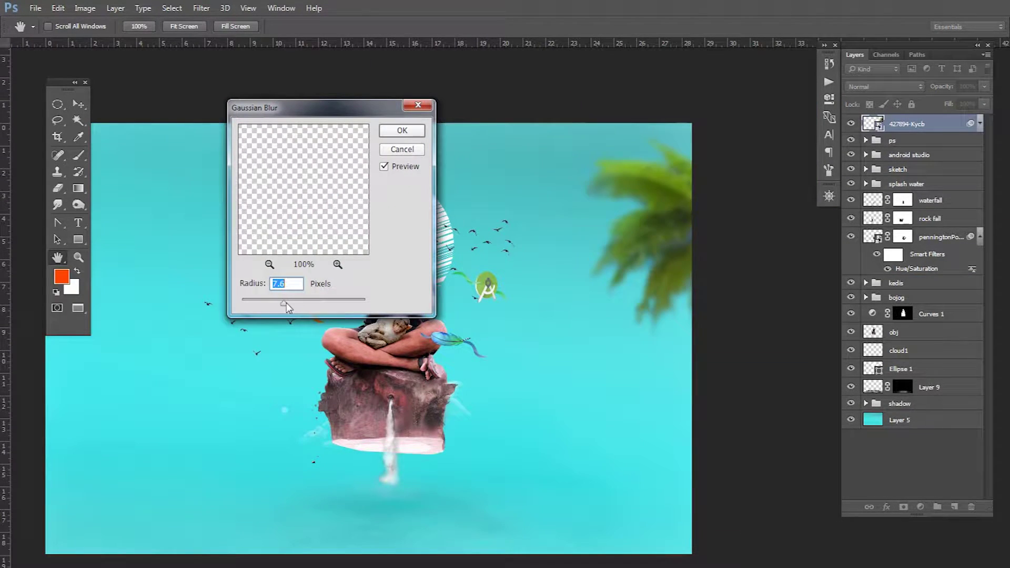
key("Return")
left_click(201, 8)
left_click(411, 241)
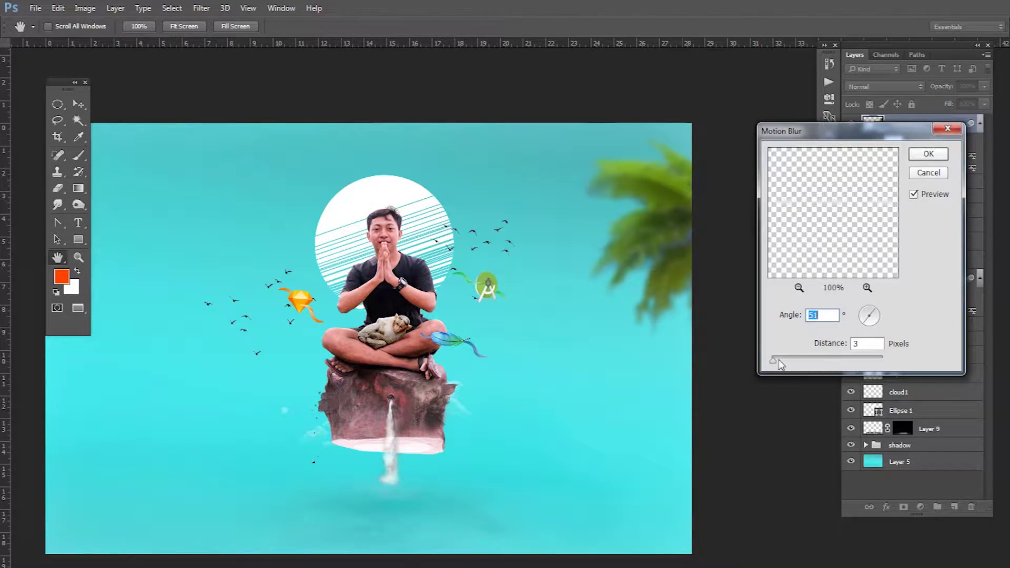
key("Return")
Step: Duplicate the blurred palm to the lower left, resize and rotate it, and strengthen its motion blur
key("ctrl+minus")
mouse_move(631, 232)
left_mouse_down()
mouse_move(162, 415)
mouse_move(34, 328)
left_mouse_up()
key("ctrl+t")
key("Return")
double_click(911, 156)
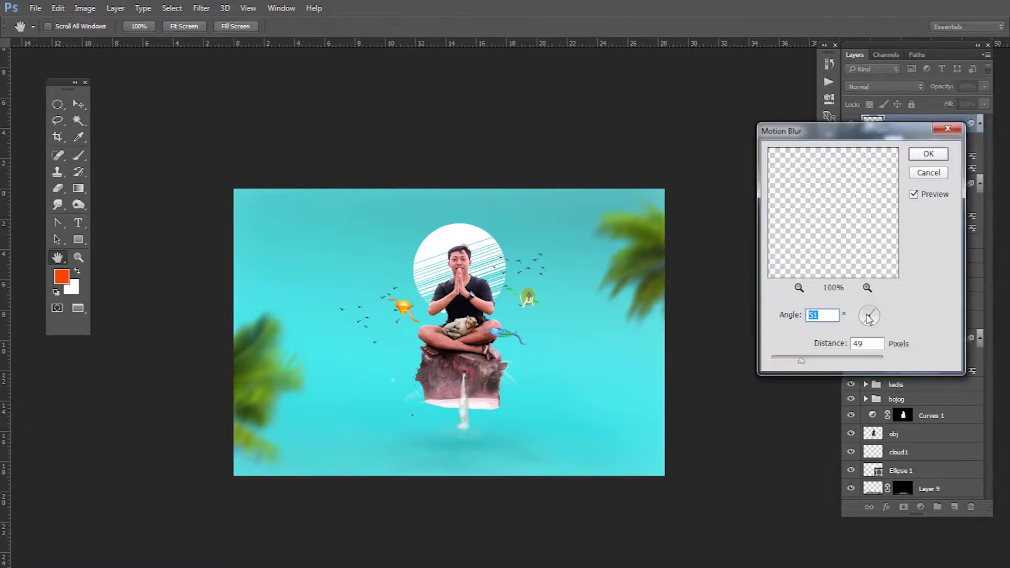
key("Return")
Step: Group the two blurred palm layers and name the group 'coconut foreground'
key("ctrl+g")
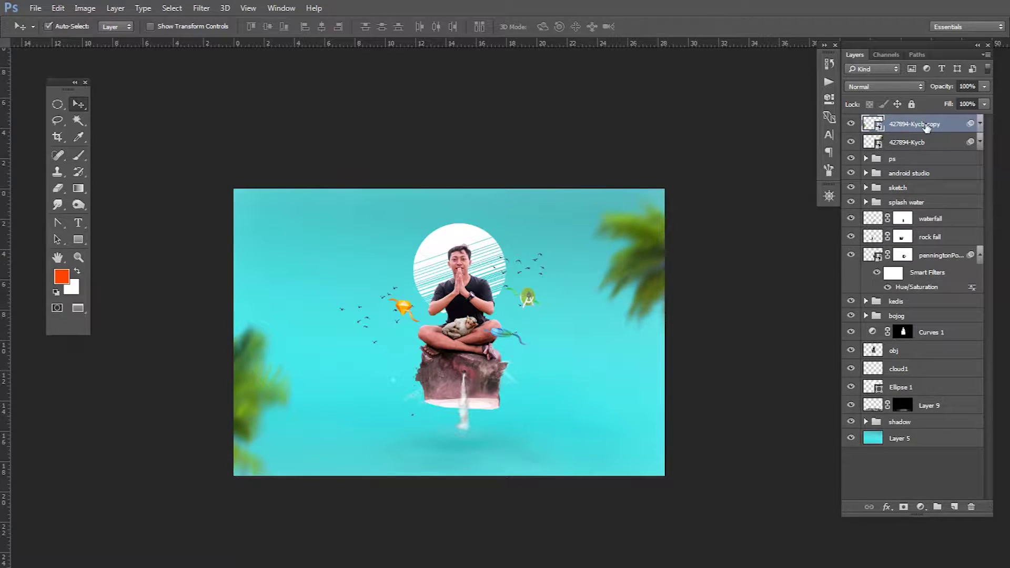
left_click(899, 140)
type("nd")
key("Return")
left_click(920, 123)
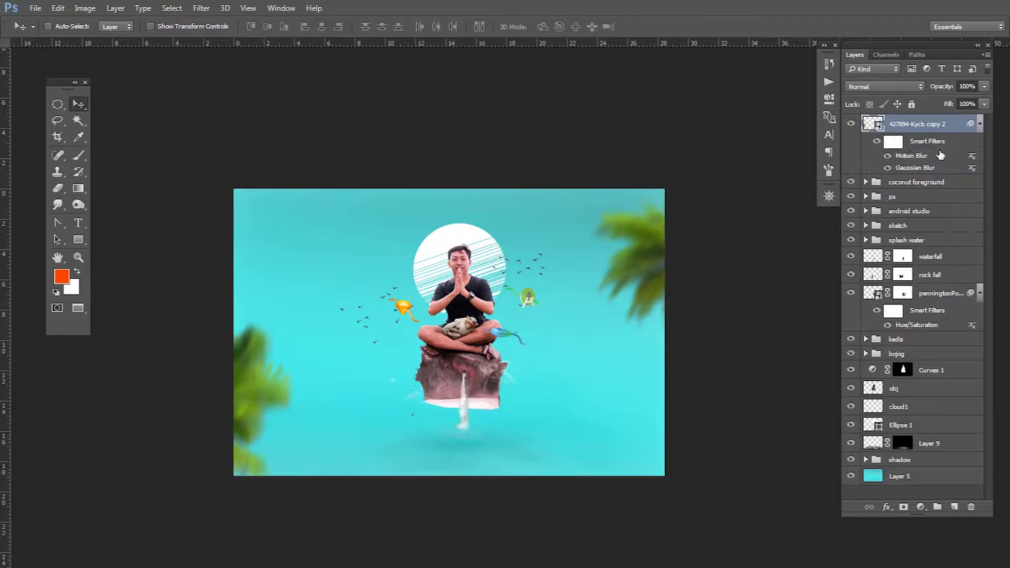
key("ctrl+t")
Step: Add a small upright palm tucked behind the man and rock at the rock's left edge
key("ctrl+plus")
left_click_drag(383, 398, 581, 339)
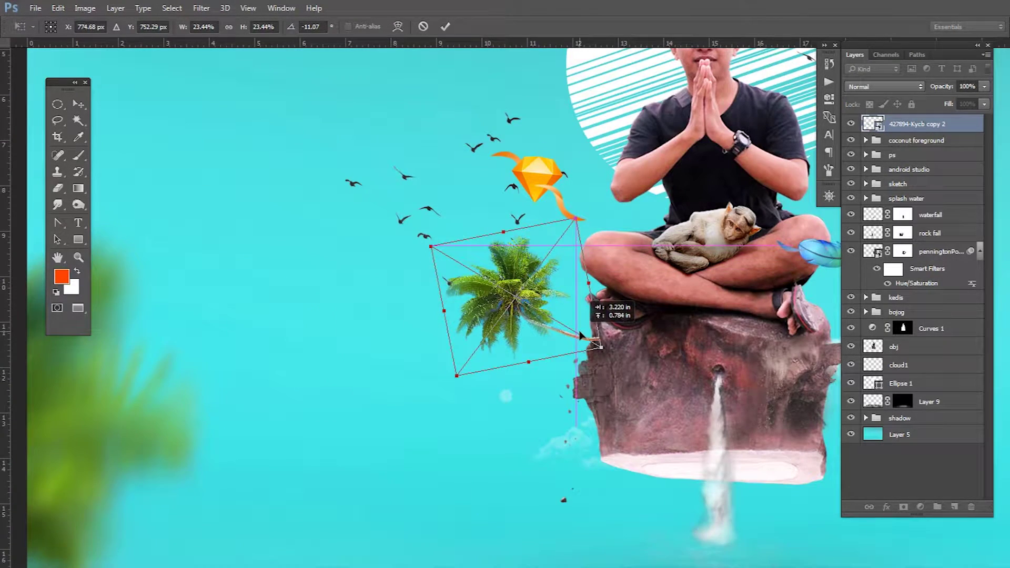
left_click_drag(428, 266, 478, 288)
key("Return")
mouse_move(580, 400)
left_mouse_down()
mouse_move(595, 408)
mouse_move(606, 452)
left_mouse_up()
scroll(517, 399, "right", 3)
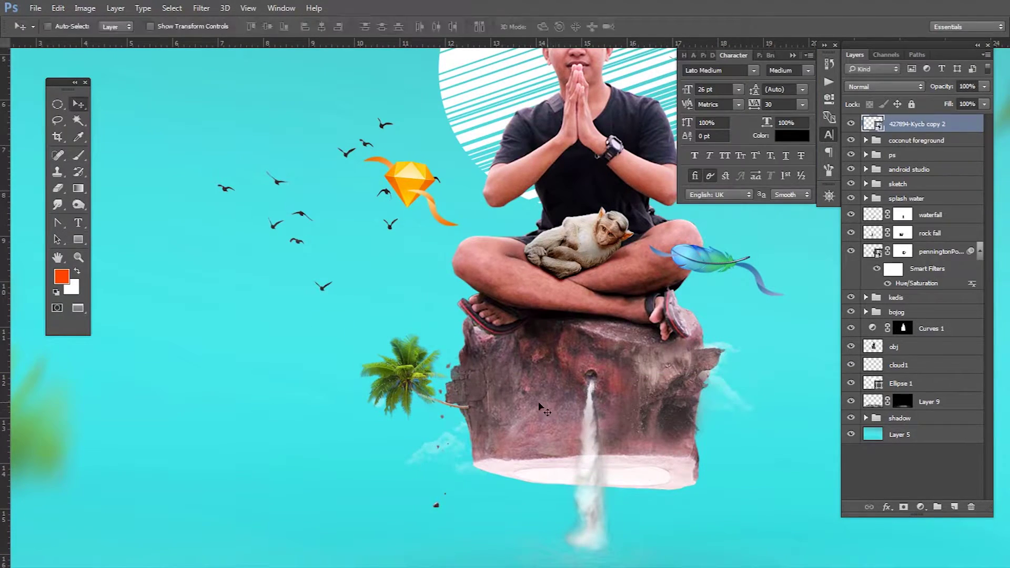
left_click_drag(433, 384, 434, 342)
scroll(480, 389, "up", 2)
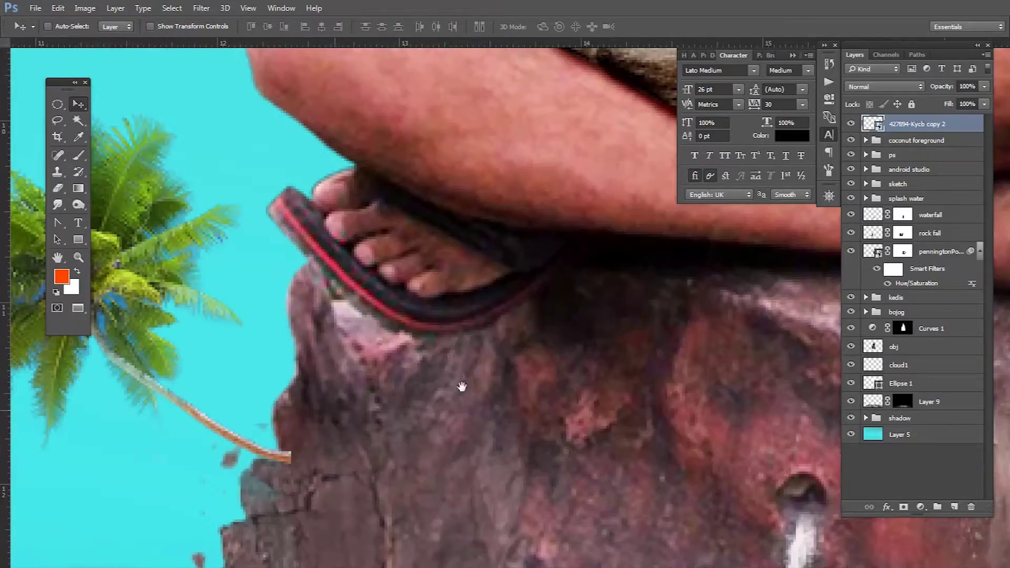
scroll(480, 388, "up", 2)
key("ctrl+[")
left_click_drag(468, 396, 468, 412)
Step: Add a new empty layer with the brush, sampling a dark maroon colour from the rock
key("b")
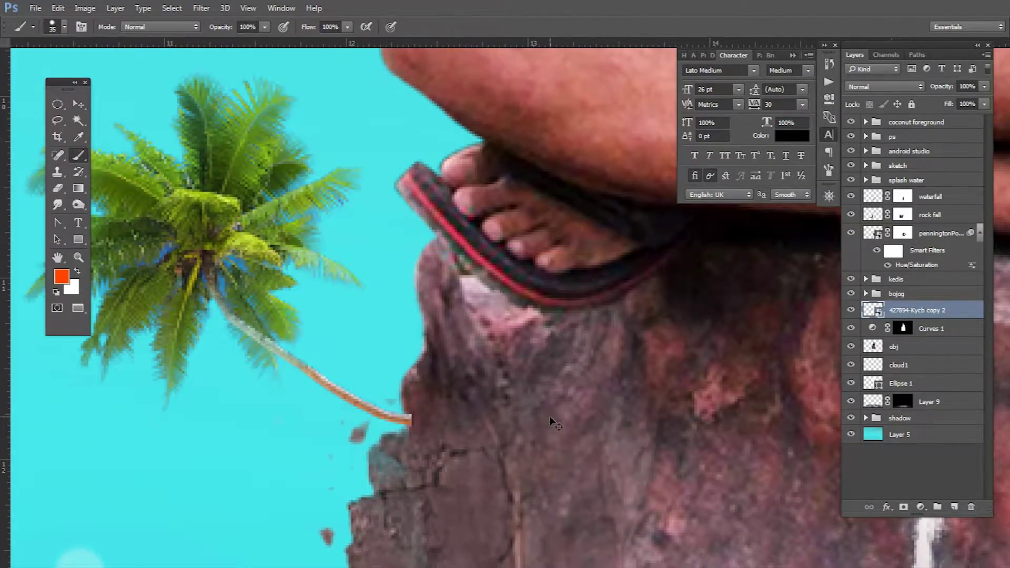
key("ctrl+shift+alt+n")
scroll(410, 415, "up", 2)
left_click(413, 407, "alt")
scroll(453, 425, "down", 3)
Step: Add an orange #ffa500 Solid Color fill in Soft Light blending at lowered opacity
key("v")
scroll(453, 425, "down", 5)
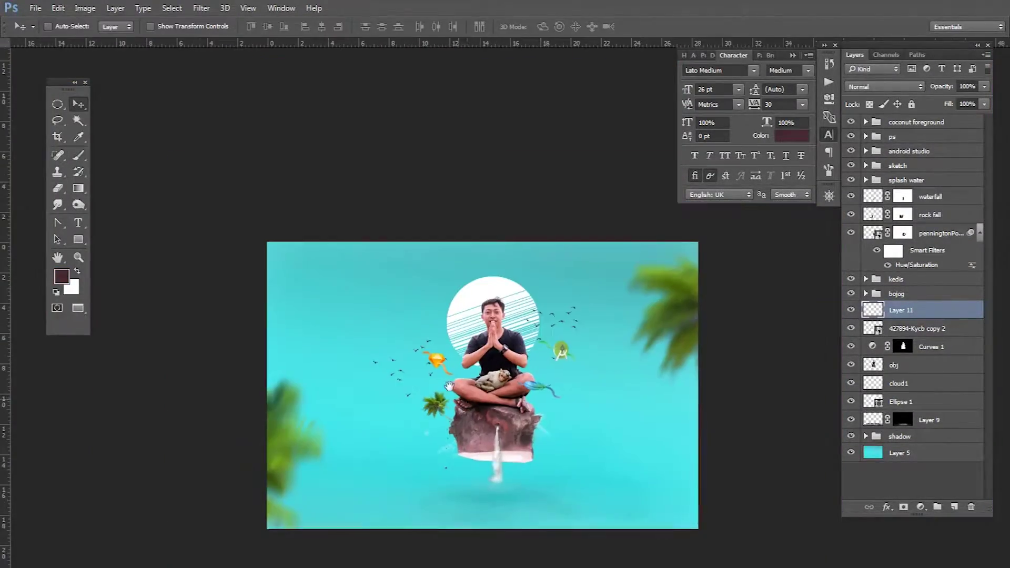
left_click(904, 122)
left_click(920, 506)
left_click(918, 305)
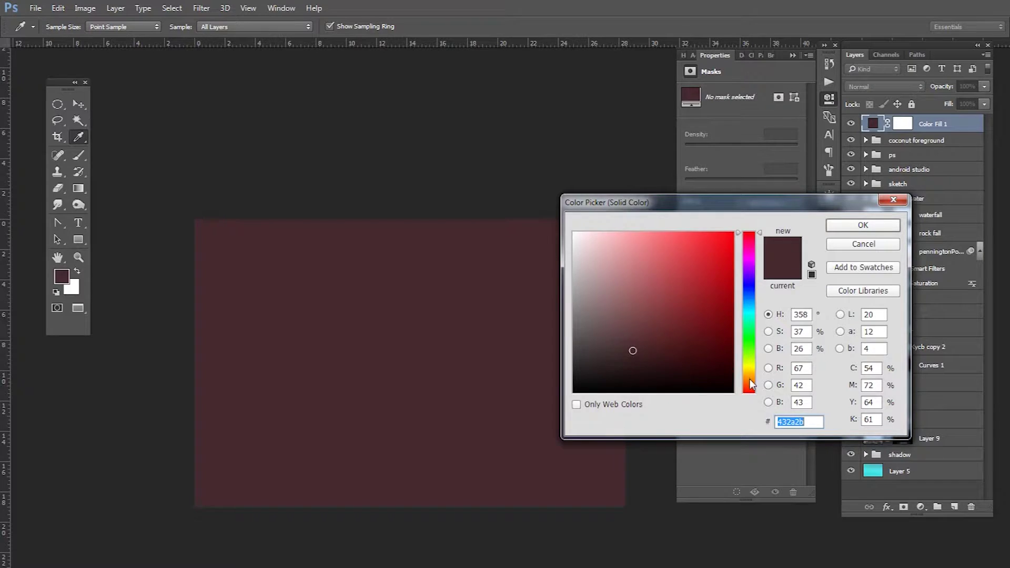
type("ffa500")
left_click(863, 225)
key("shift+plus")
key("shift+plus")
key("shift+plus")
key("shift+plus")
key("shift+plus")
key("shift+plus")
key("shift+plus")
key("shift+plus")
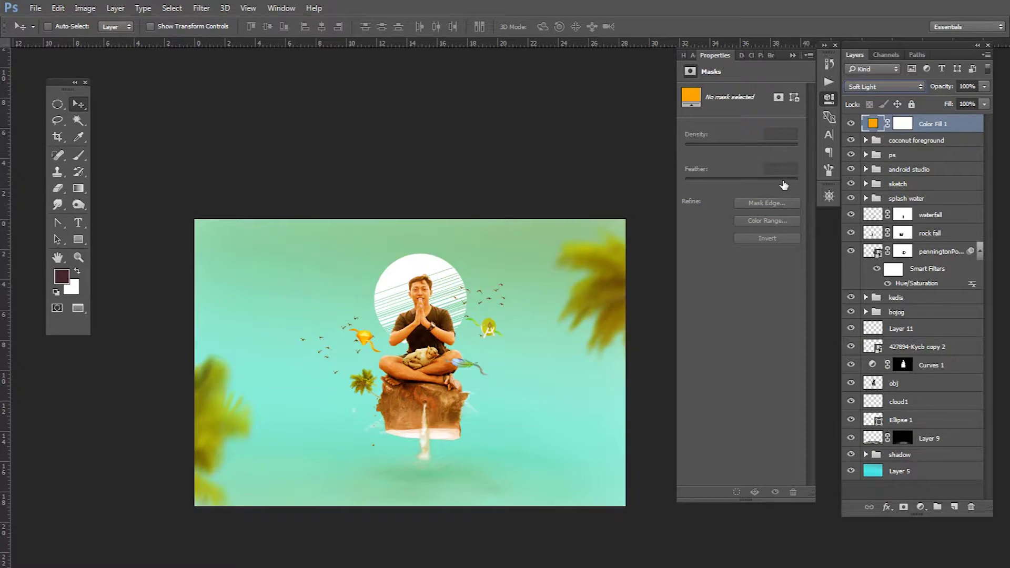
left_click_drag(949, 87, 942, 90)
Step: Duplicate the fill, make the copy blue with Overlay blending, and select both fills
key("ctrl+j")
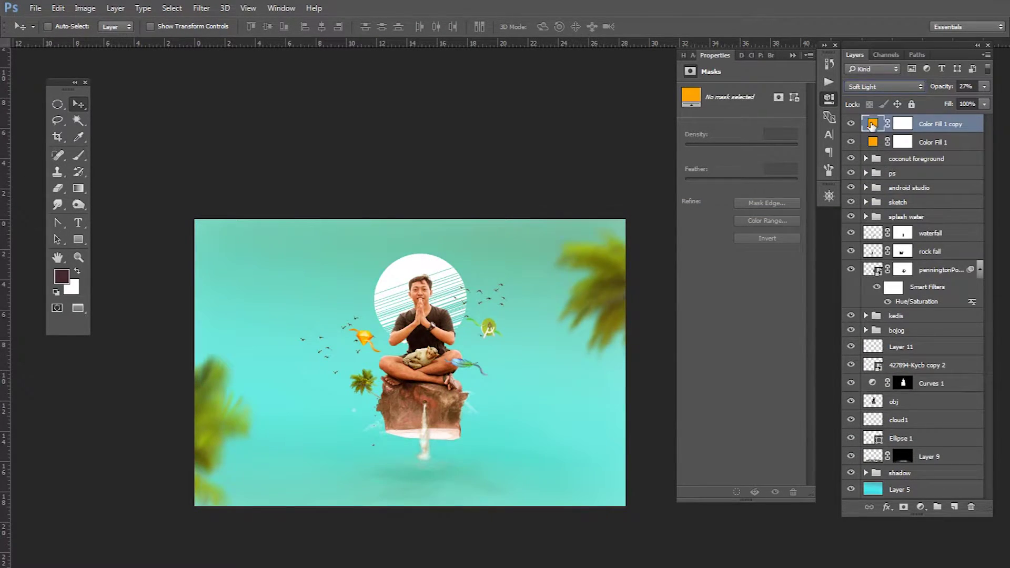
double_click(873, 124)
left_click(676, 282)
left_click(863, 223)
key("shift+minus")
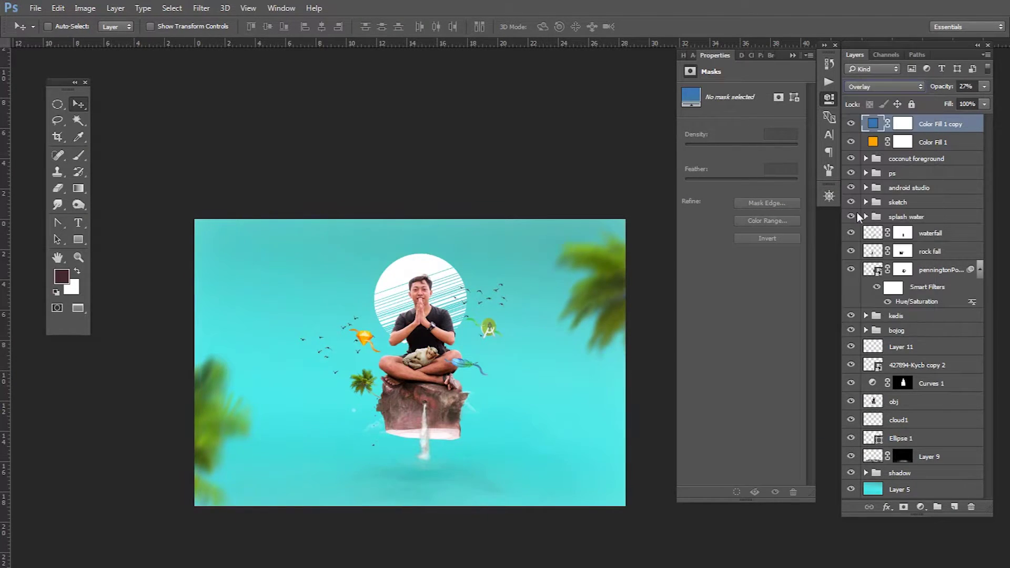
left_click(926, 142, "shift")
Step: Group the colour fills as 'cg' and give the striped circle a soft yellow Outer Glow
key("ctrl+g")
double_click(896, 122)
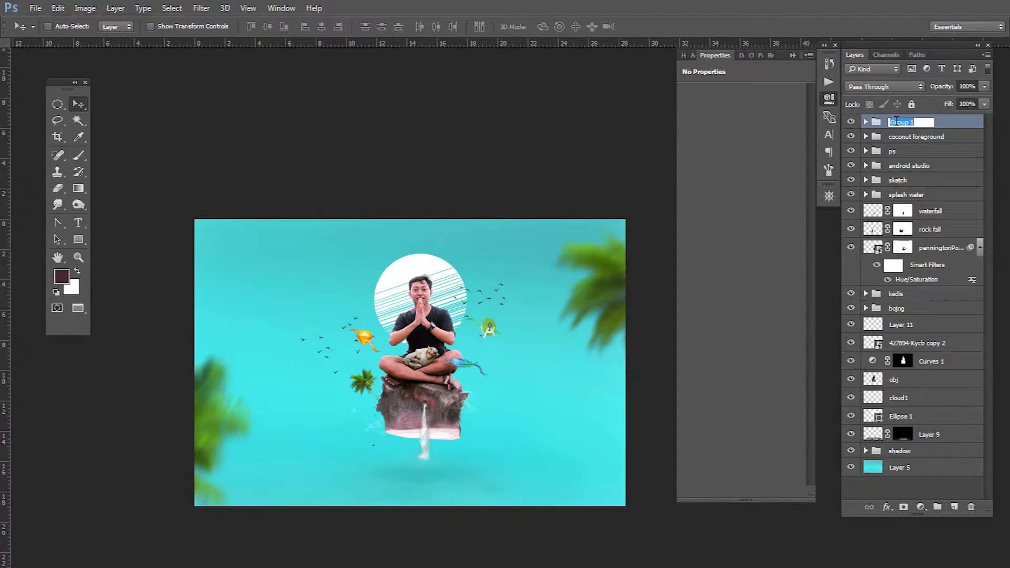
left_click(904, 416)
double_click(941, 416)
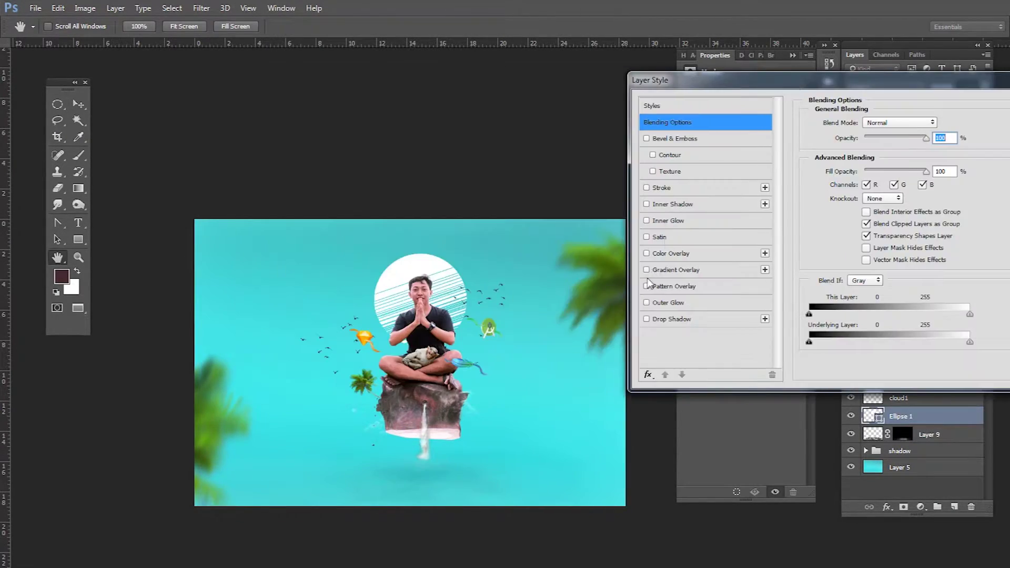
left_click(668, 302)
left_click(838, 170)
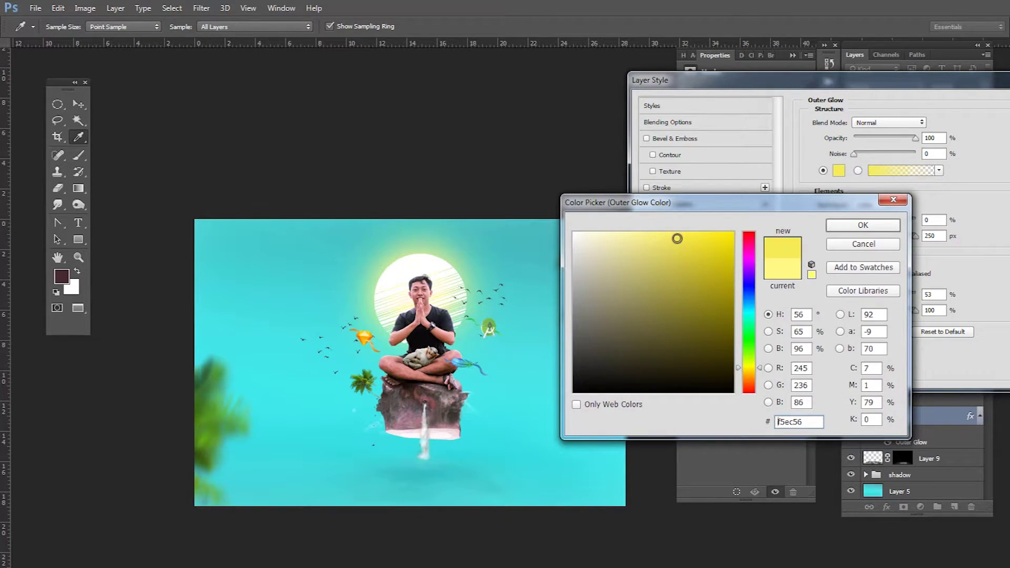
left_click(862, 225)
mouse_move(872, 90)
left_mouse_down()
mouse_move(768, 88)
mouse_move(745, 58)
left_mouse_up()
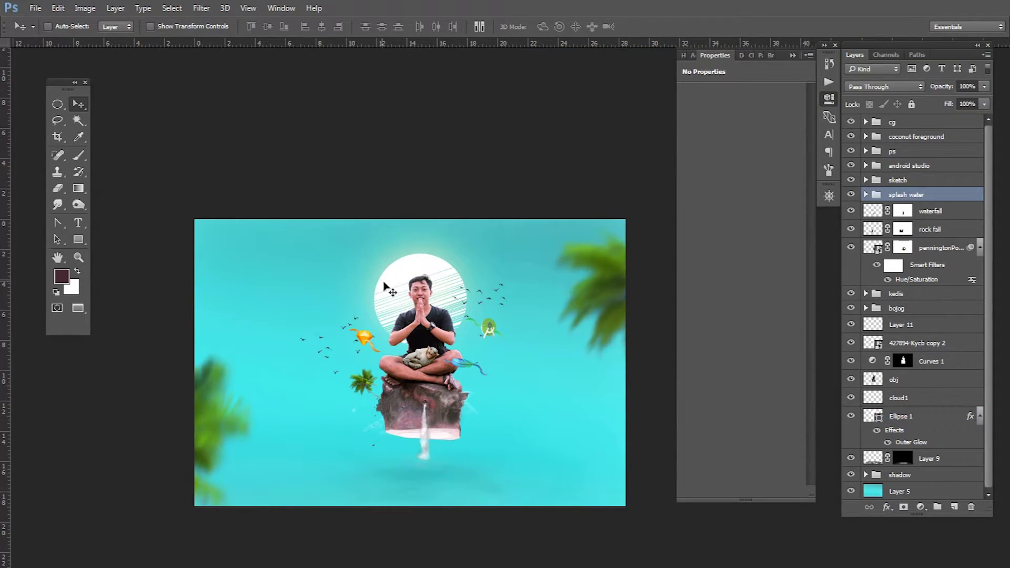
key("ctrl+plus")
Step: Save a copy of the image as a JPEG under a new file name
key("ctrl+shift+s")
left_click(387, 357)
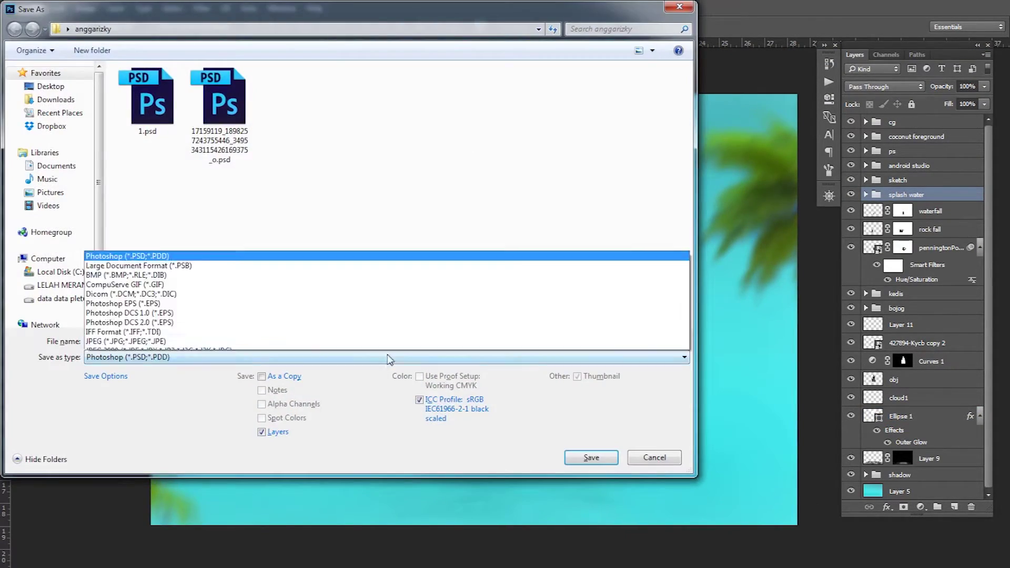
left_click(210, 315)
left_click(591, 457)
left_click(582, 279)
type("angga rizk")
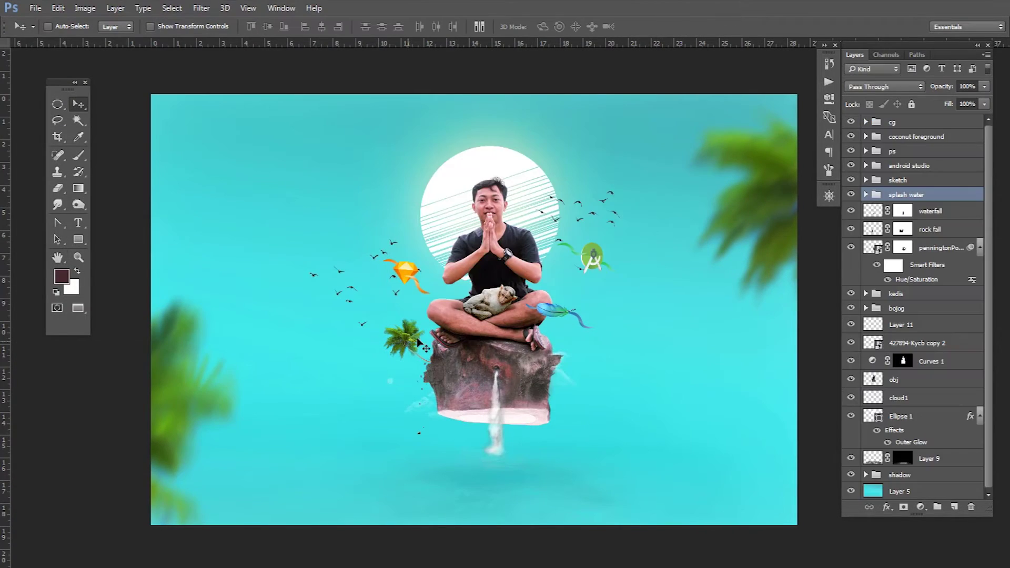